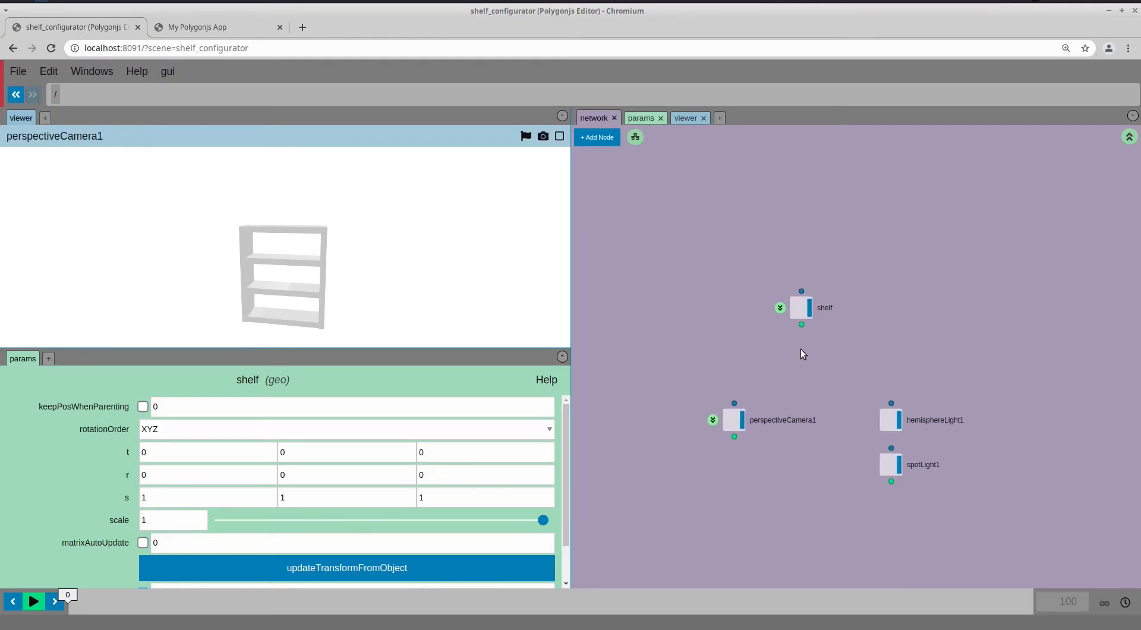
Add a geo node to the scene root and rename it room
{"action": "key", "text": "Tab"}
{"action": "type", "text": "geo"}
{"action": "key", "text": "Return"}
{"action": "left_click", "coordinate": [825, 265]}
{"action": "type", "text": "room"}
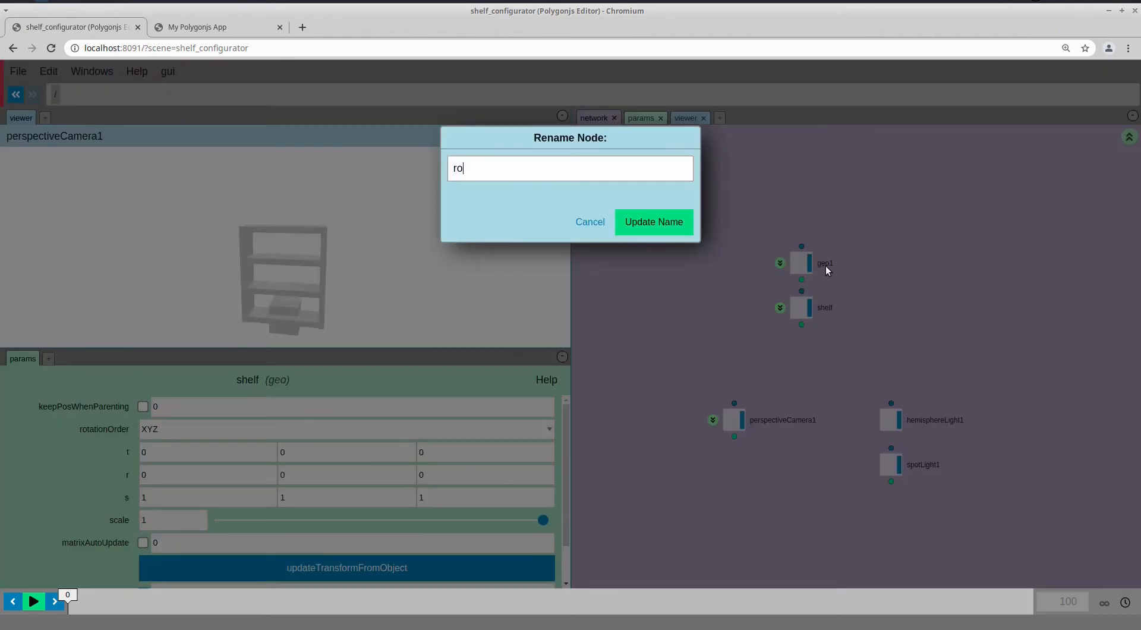
{"action": "key", "text": "Return"}
Inside the room node, delete the default box and add a plane node
{"action": "left_click", "coordinate": [780, 263]}
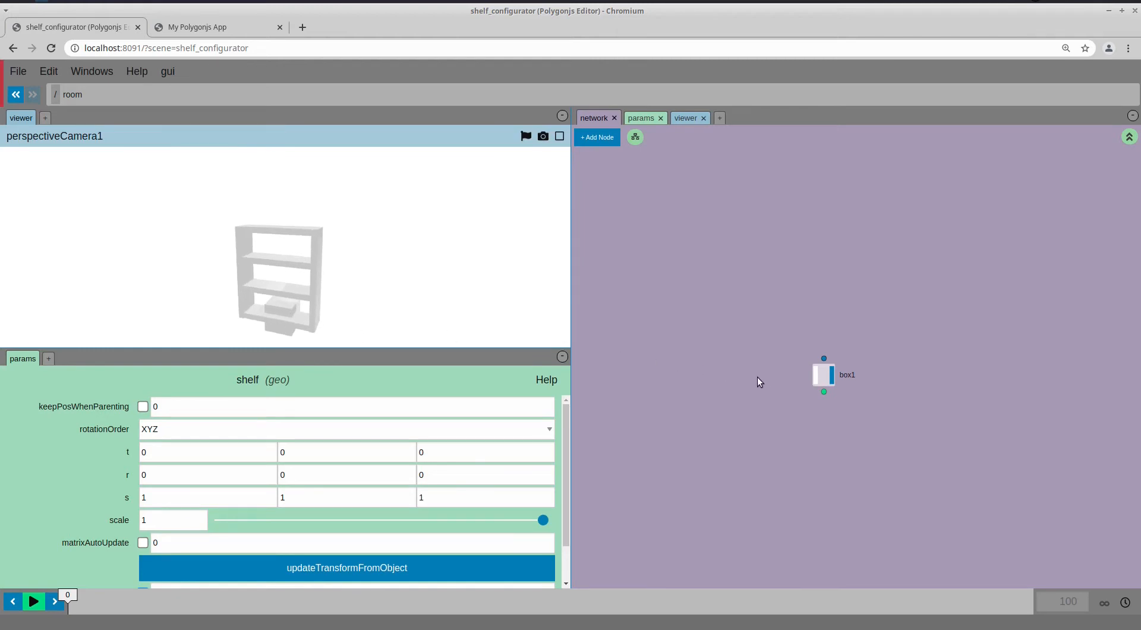
{"action": "left_click", "coordinate": [823, 374]}
{"action": "left_click", "coordinate": [874, 309]}
{"action": "key", "text": "Tab"}
{"action": "type", "text": "pl"}
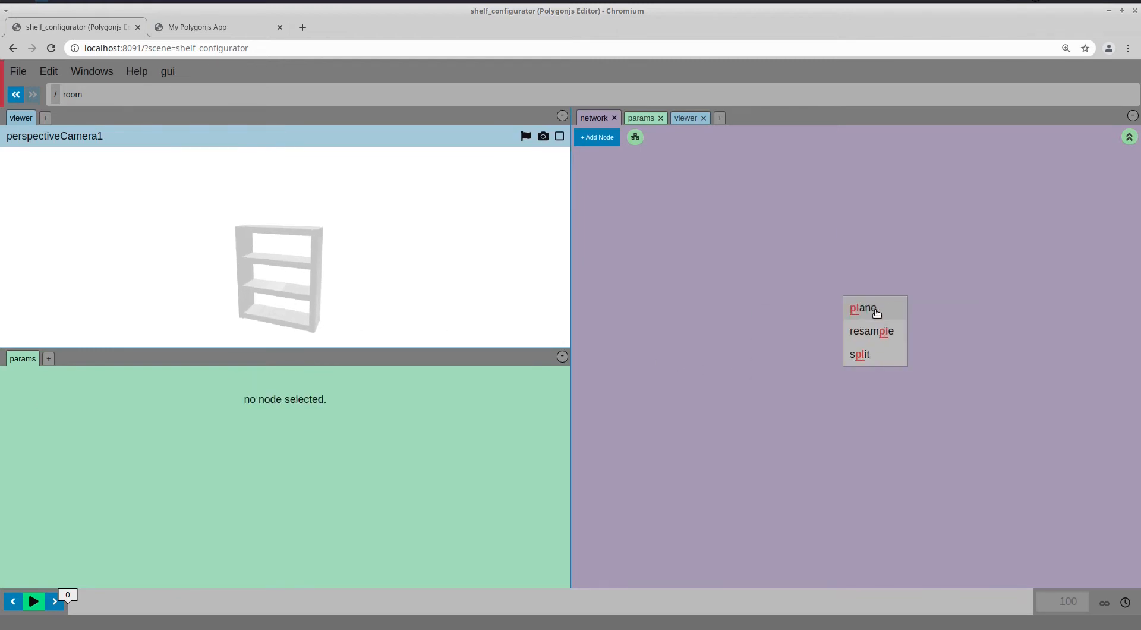
{"action": "left_click", "coordinate": [876, 313]}
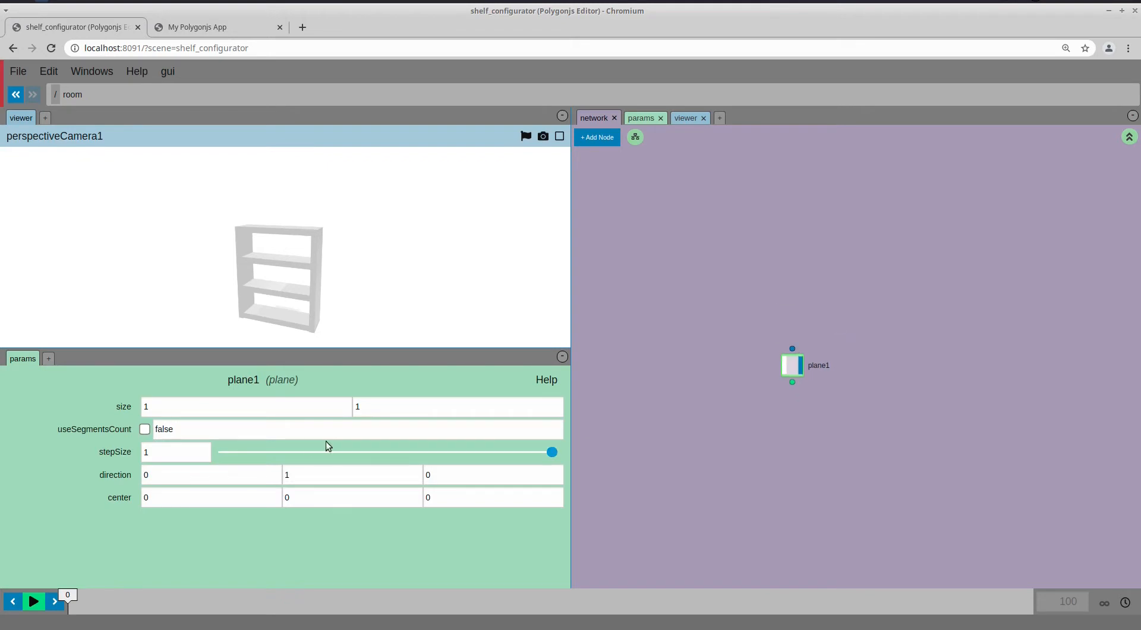
Try a size of 5 by 5 on the plane and reset the size to its default
{"action": "left_click_drag", "start_coordinate": [124, 406], "coordinate": [173, 407]}
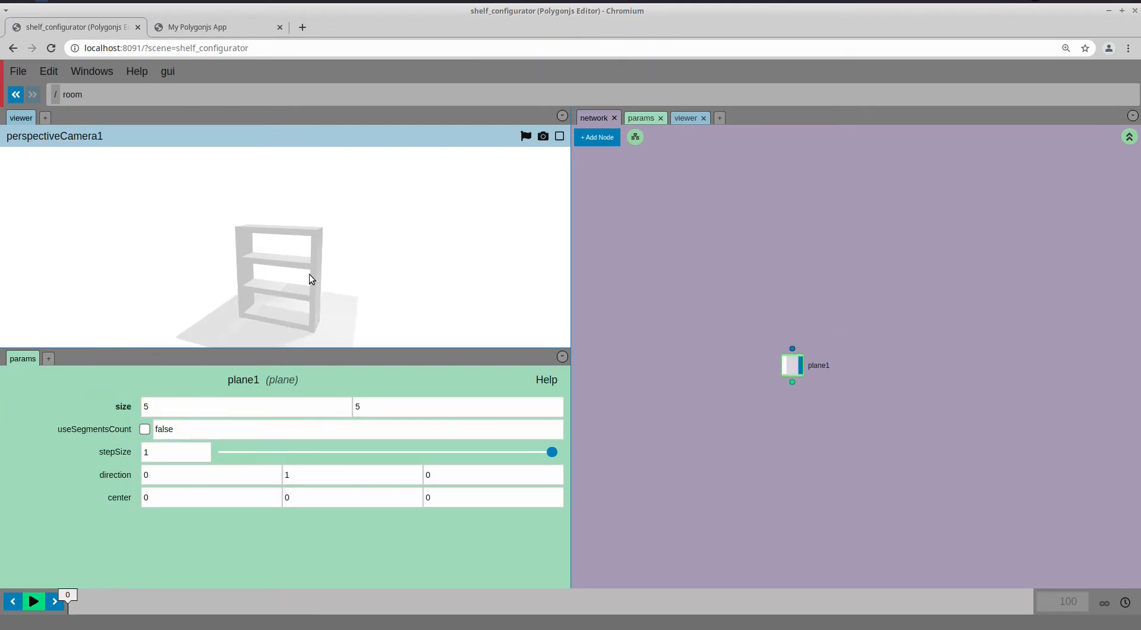
{"action": "left_click_drag", "start_coordinate": [300, 262], "coordinate": [296, 312]}
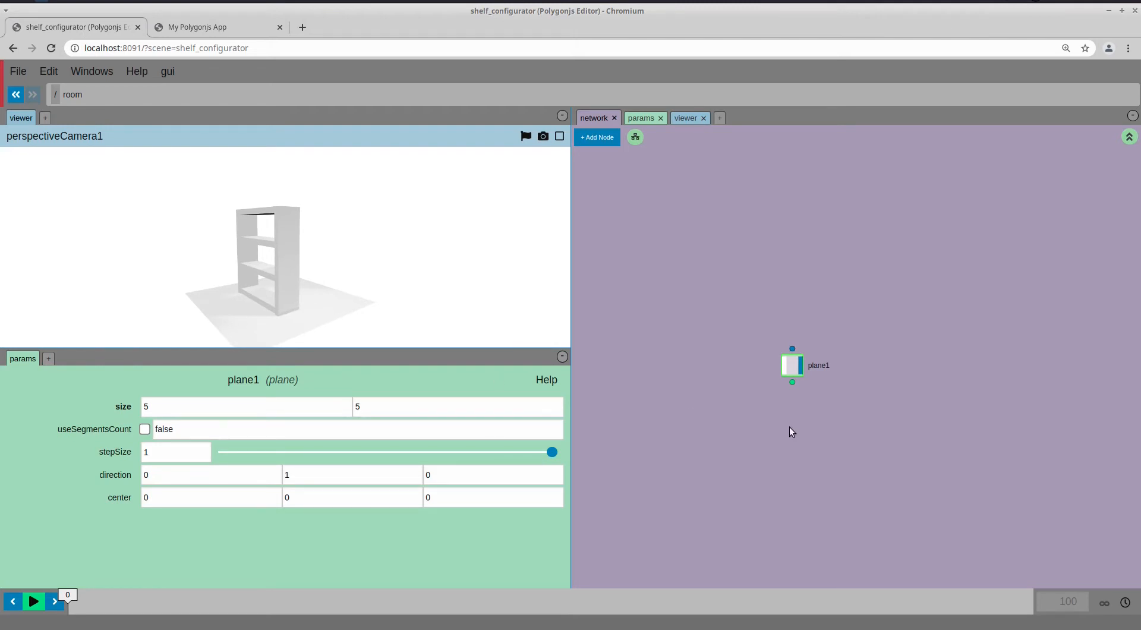
{"action": "middle_click_drag", "start_coordinate": [789, 426], "coordinate": [764, 400]}
{"action": "left_click", "coordinate": [131, 408], "text": "ctrl"}
Add a transform node below the plane, connect the plane to it, and display the transform's output
{"action": "scroll", "coordinate": [726, 417], "scroll_direction": "up", "scroll_amount": 1}
{"action": "key", "text": "Tab"}
{"action": "type", "text": "tra"}
{"action": "left_click", "coordinate": [762, 465]}
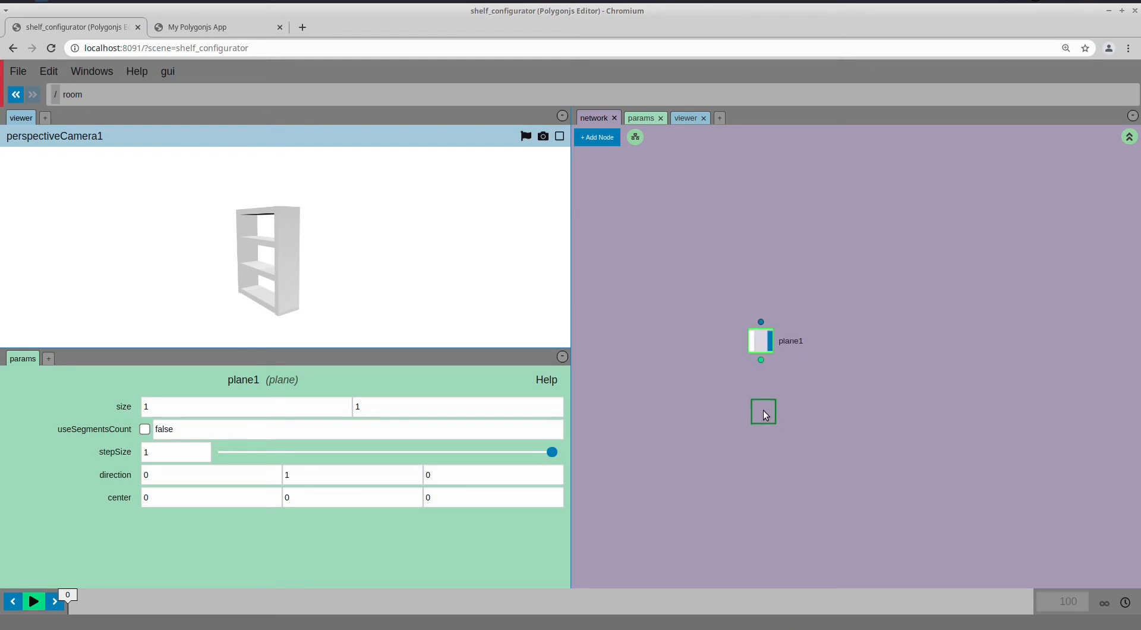
{"action": "left_click", "coordinate": [761, 398]}
{"action": "left_click", "coordinate": [770, 417]}
{"action": "left_click", "coordinate": [762, 418]}
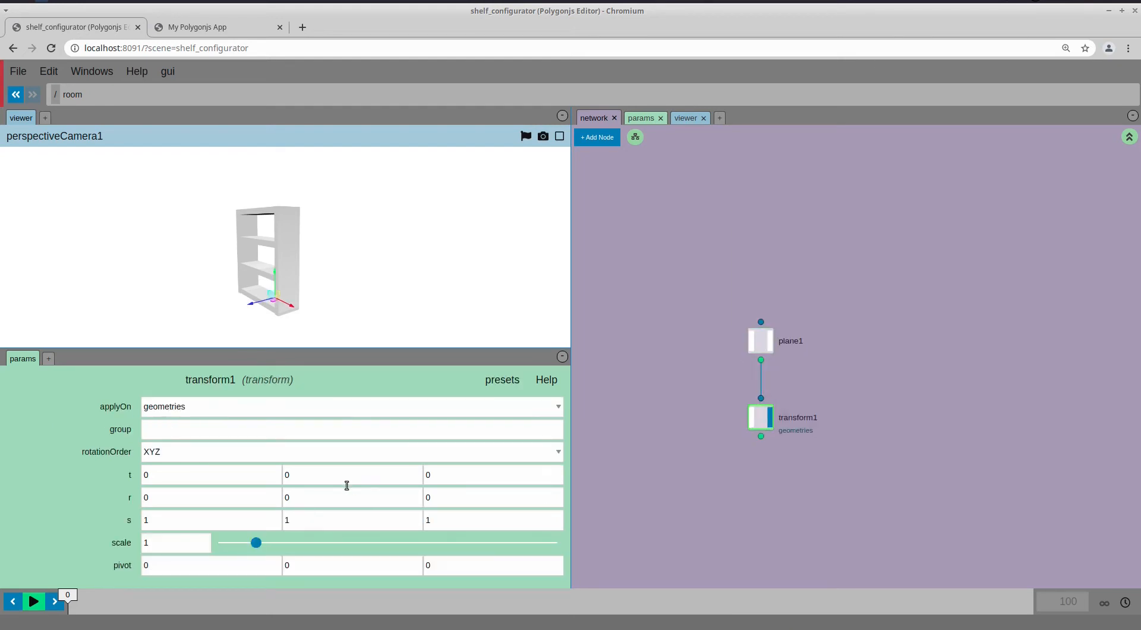
Set the transform's uniform scale to 3.3 and the plane's center Z to 0.5
{"action": "left_click_drag", "start_coordinate": [255, 542], "coordinate": [332, 532]}
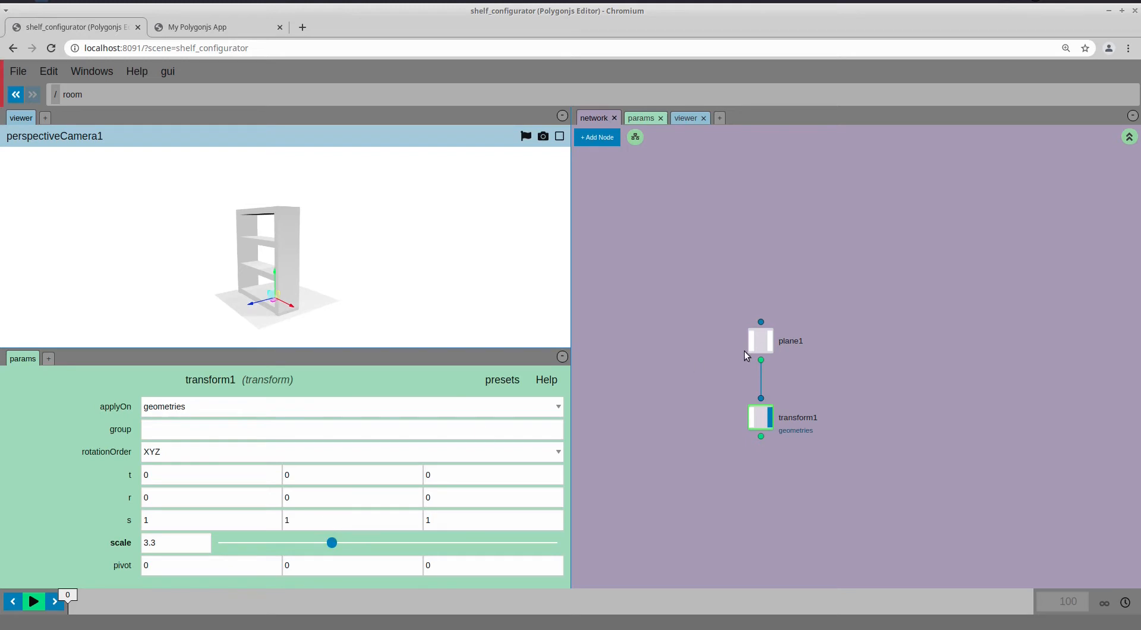
{"action": "left_click", "coordinate": [760, 343]}
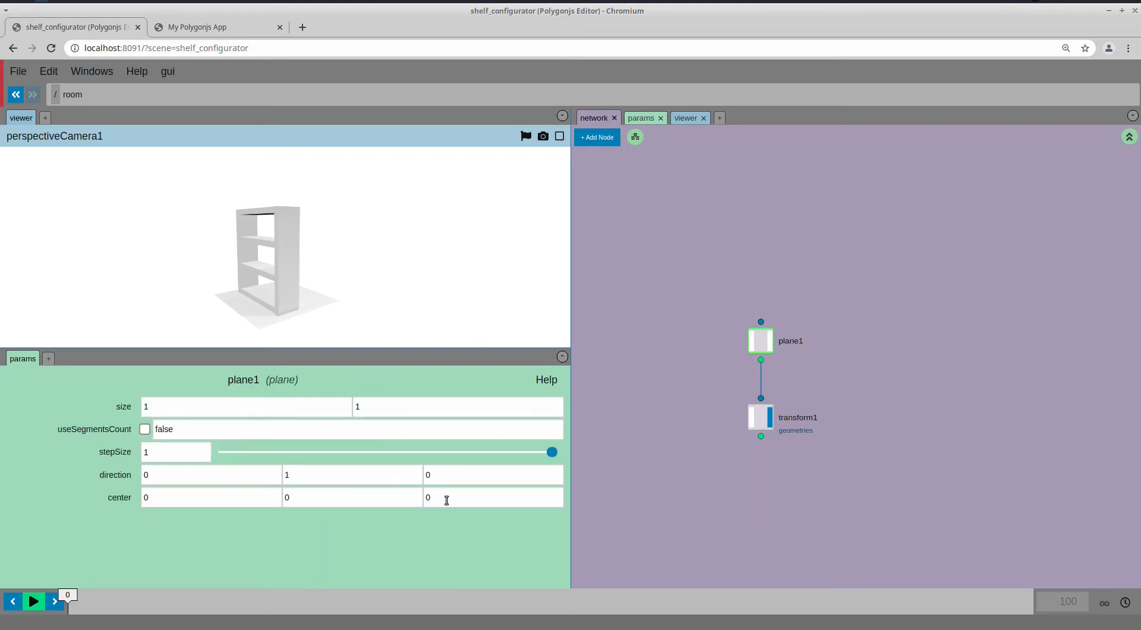
{"action": "middle_click_drag", "start_coordinate": [447, 499], "coordinate": [512, 497]}
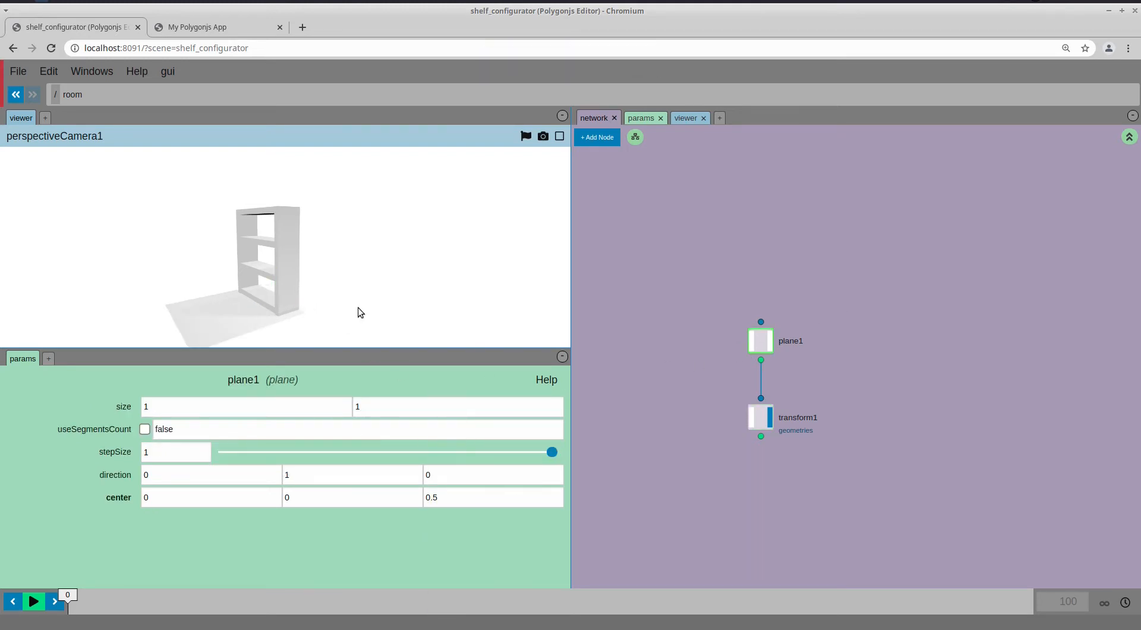
{"action": "left_click_drag", "start_coordinate": [357, 308], "coordinate": [327, 302]}
Stretch the floor with the transform's scale handles to about 2.66 in X and 0.81 in Z
{"action": "mouse_move", "coordinate": [753, 422]}
{"action": "left_mouse_down"}
{"action": "mouse_move", "coordinate": [798, 462]}
{"action": "mouse_move", "coordinate": [803, 446]}
{"action": "mouse_move", "coordinate": [776, 419]}
{"action": "mouse_move", "coordinate": [741, 409]}
{"action": "left_mouse_up"}
{"action": "left_click", "coordinate": [790, 420]}
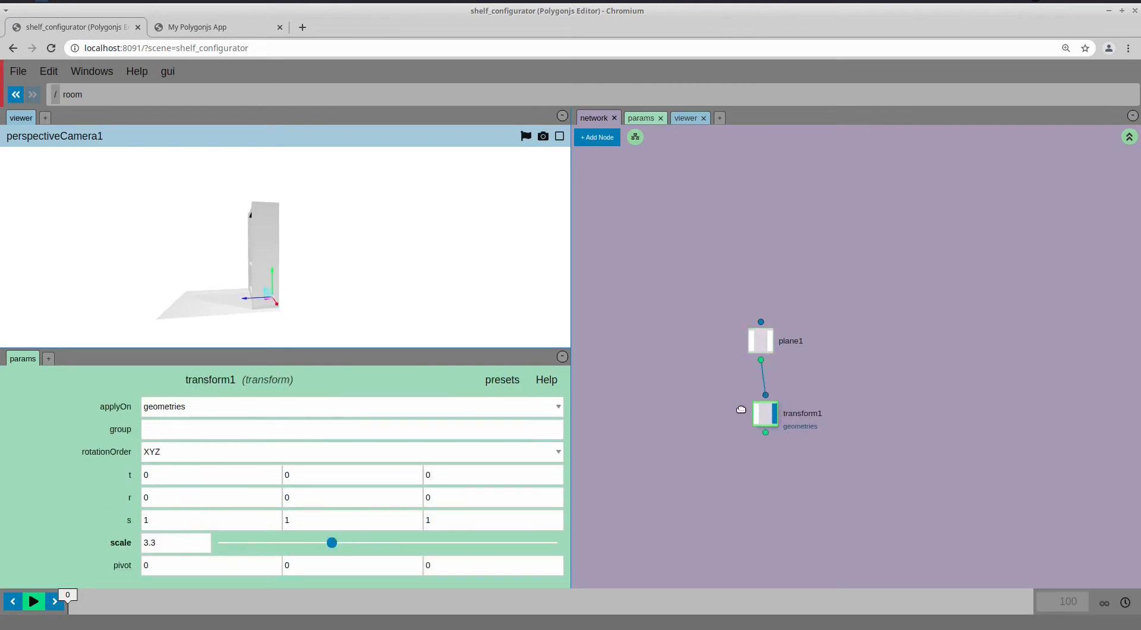
{"action": "left_click_drag", "start_coordinate": [373, 297], "coordinate": [377, 308]}
{"action": "left_click_drag", "start_coordinate": [248, 303], "coordinate": [257, 301]}
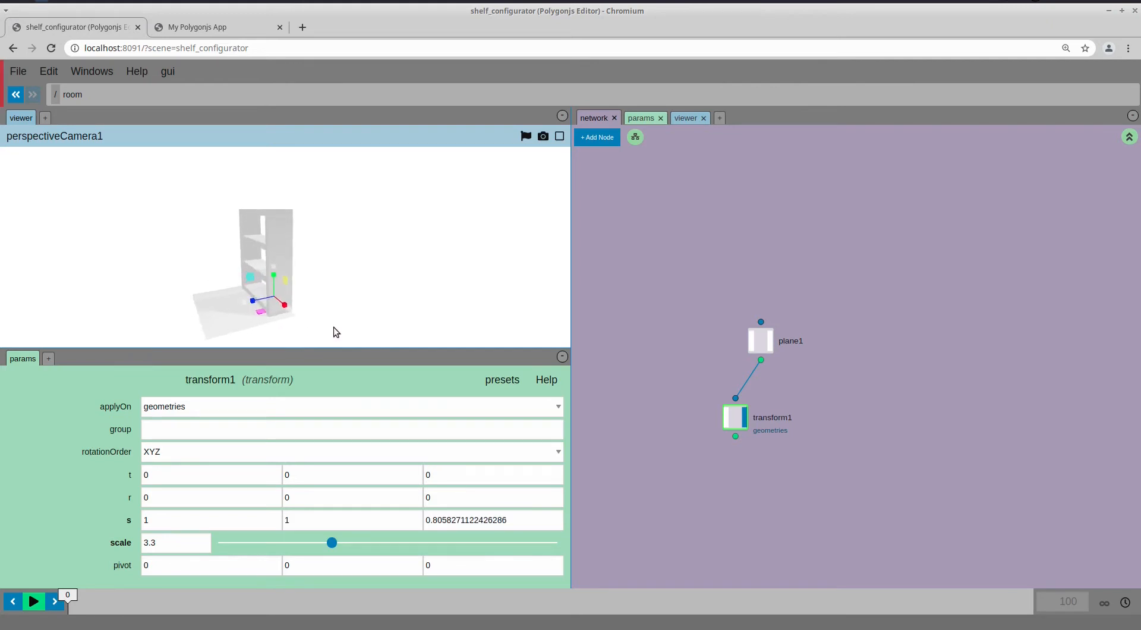
{"action": "left_click_drag", "start_coordinate": [343, 322], "coordinate": [233, 300]}
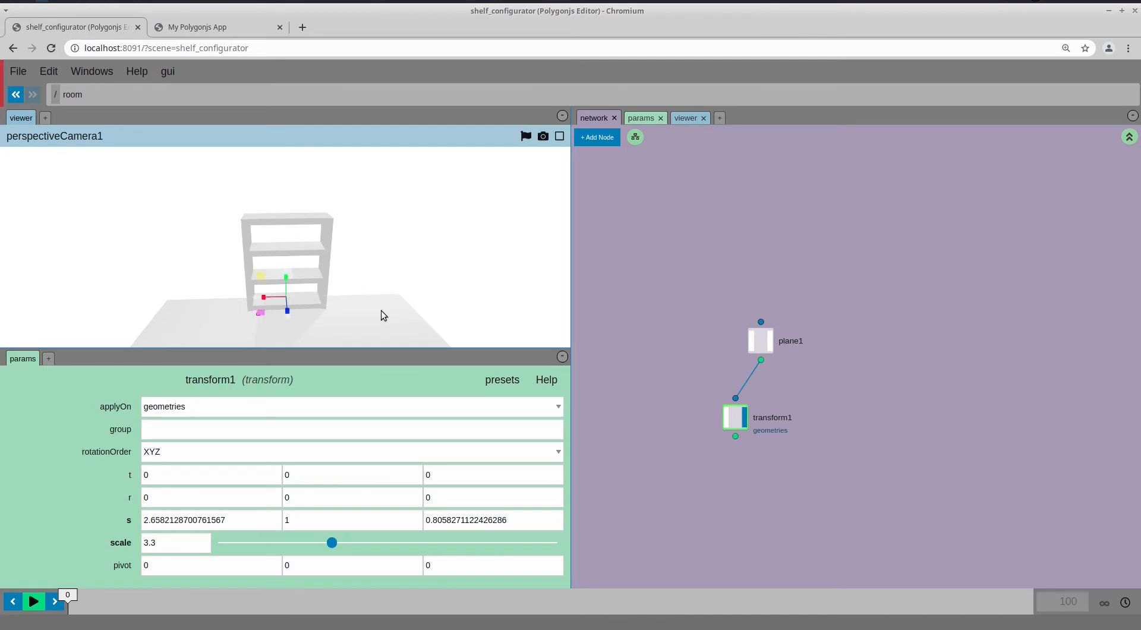
Duplicate the plane and its transform node together to start the back wall
{"action": "middle_click_drag", "start_coordinate": [707, 344], "coordinate": [676, 326]}
{"action": "left_click_drag", "start_coordinate": [727, 323], "coordinate": [755, 407]}
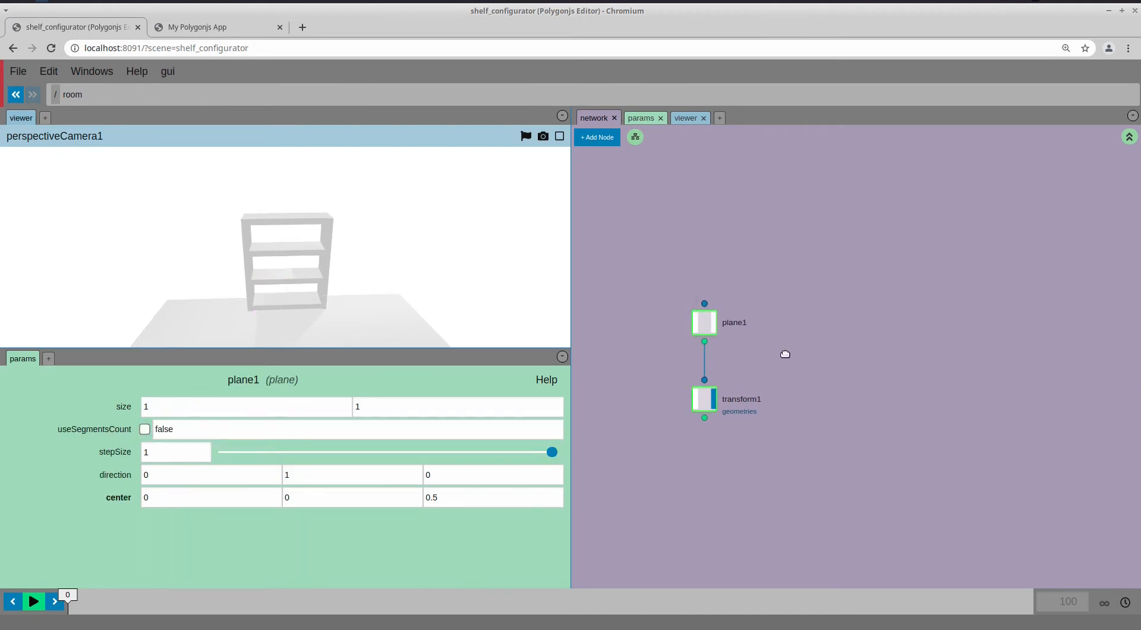
{"action": "middle_click_drag", "start_coordinate": [784, 354], "coordinate": [784, 348]}
{"action": "key", "text": "ctrl+c"}
{"action": "key", "text": "ctrl+v"}
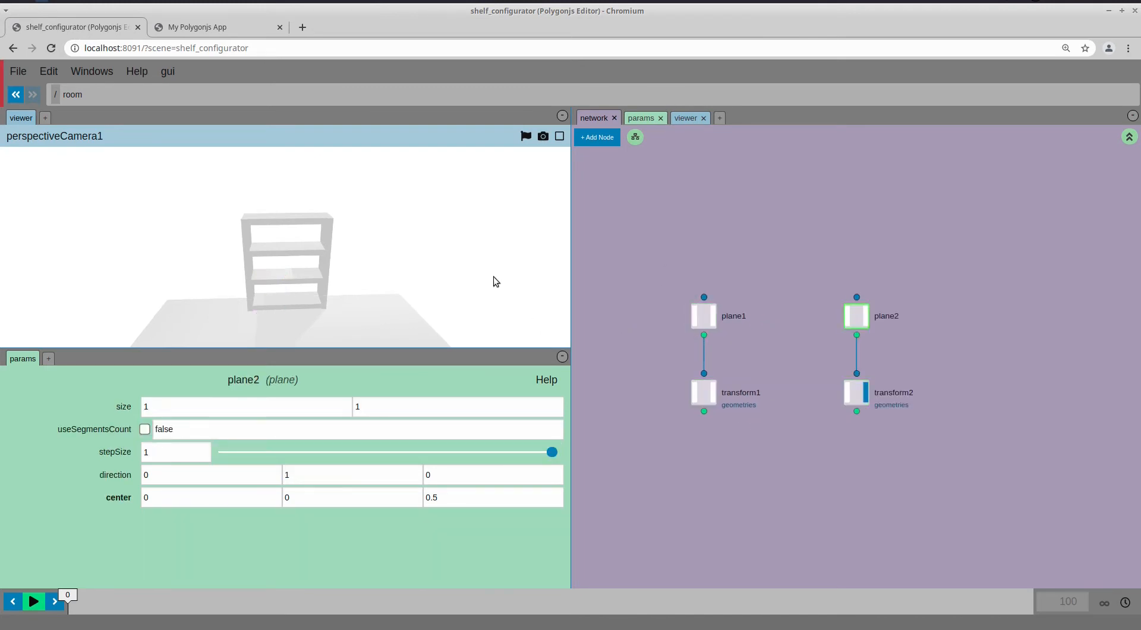
Set the duplicated plane's direction to 0, 0, 1 so it stands upright as a wall
{"action": "left_click_drag", "start_coordinate": [493, 277], "coordinate": [321, 315]}
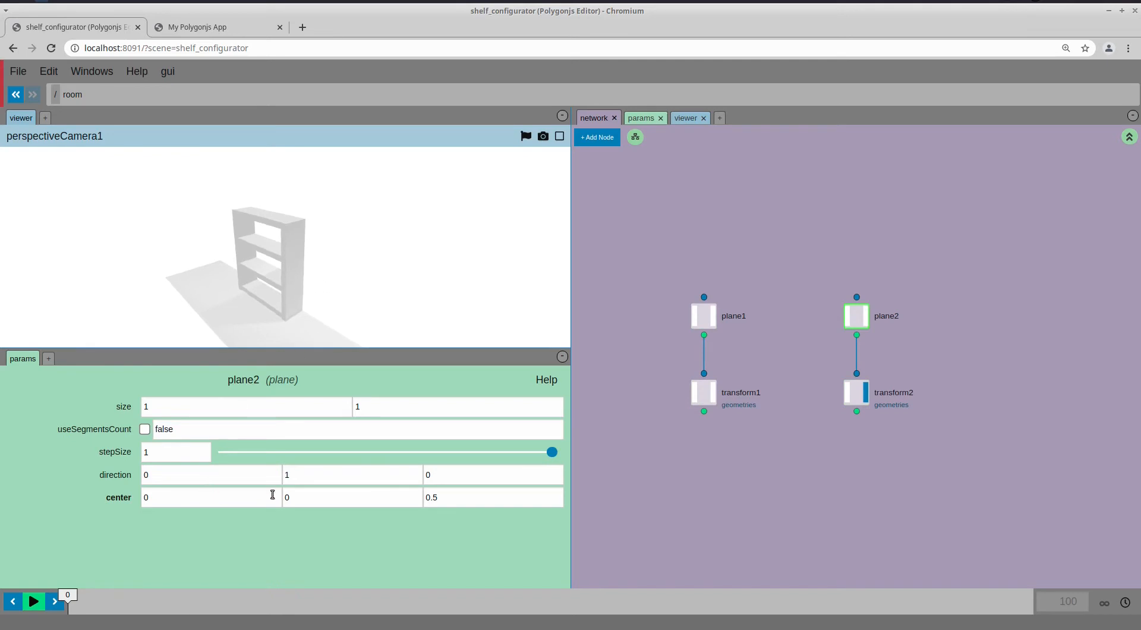
{"action": "left_click", "coordinate": [289, 476]}
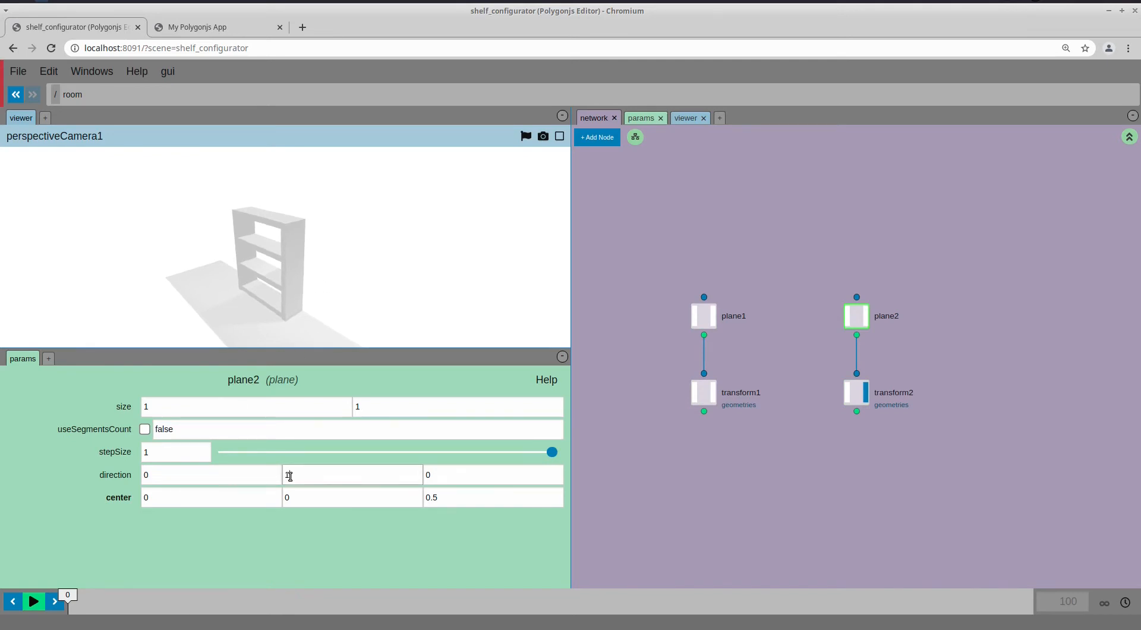
{"action": "double_click", "coordinate": [342, 478]}
{"action": "type", "text": "0"}
{"action": "key", "text": "Tab"}
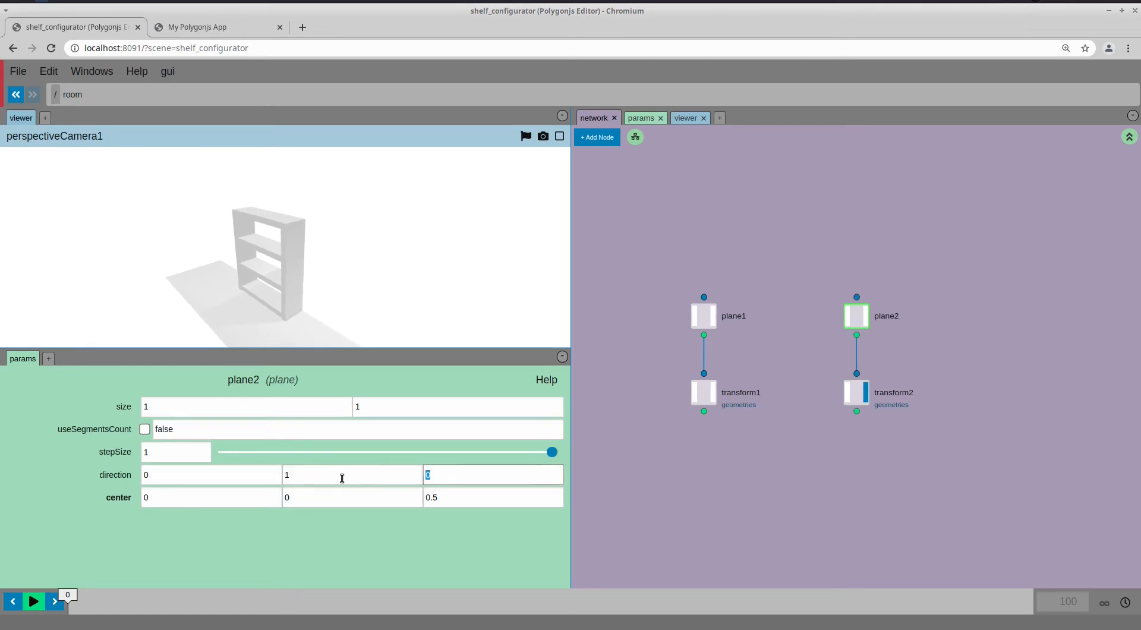
{"action": "type", "text": "1"}
{"action": "left_click", "coordinate": [343, 478]}
{"action": "left_click_drag", "start_coordinate": [320, 283], "coordinate": [325, 317]}
Set the wall plane's center to 0.5 in Y and 0 in Z
{"action": "double_click", "coordinate": [450, 497]}
{"action": "type", "text": "0"}
{"action": "middle_click_drag", "start_coordinate": [324, 496], "coordinate": [389, 497]}
{"action": "left_click_drag", "start_coordinate": [370, 277], "coordinate": [410, 288]}
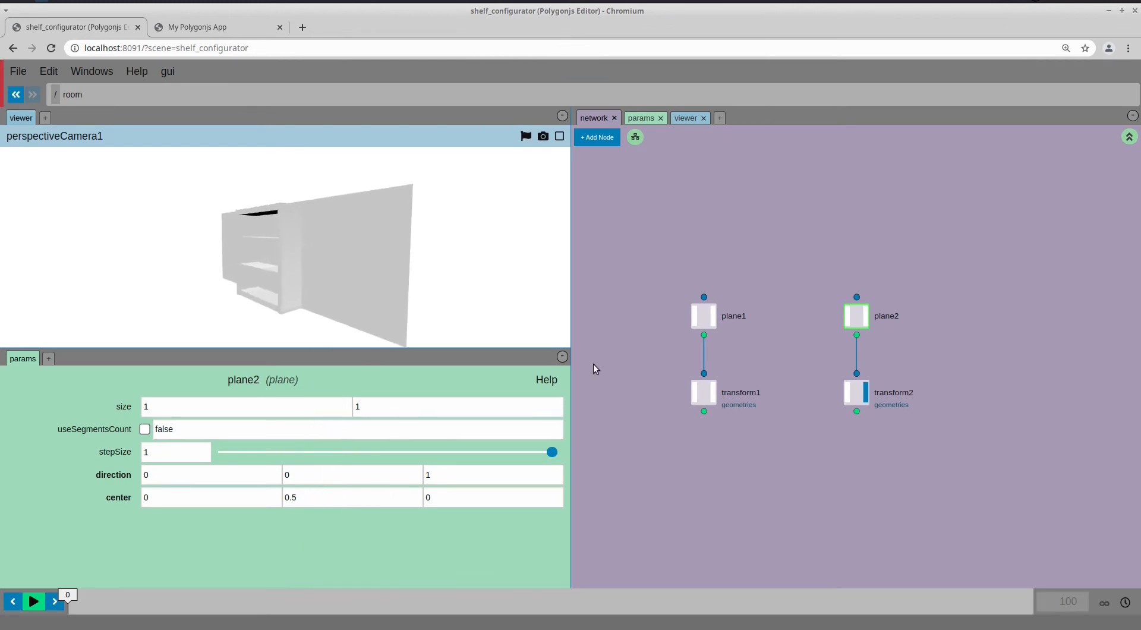
Stretch the wall vertically with its transform's scale handle to about 1.68 in Y
{"action": "left_click", "coordinate": [856, 392]}
{"action": "left_click_drag", "start_coordinate": [276, 275], "coordinate": [277, 259]}
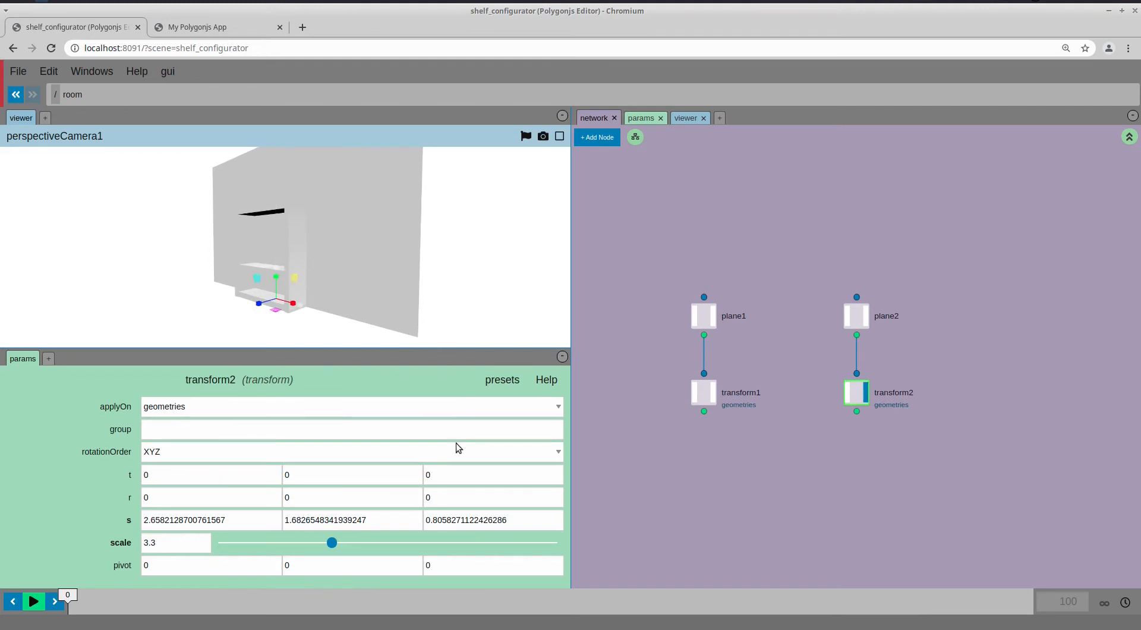
{"action": "left_click_drag", "start_coordinate": [341, 239], "coordinate": [355, 241]}
{"action": "left_click", "coordinate": [853, 320]}
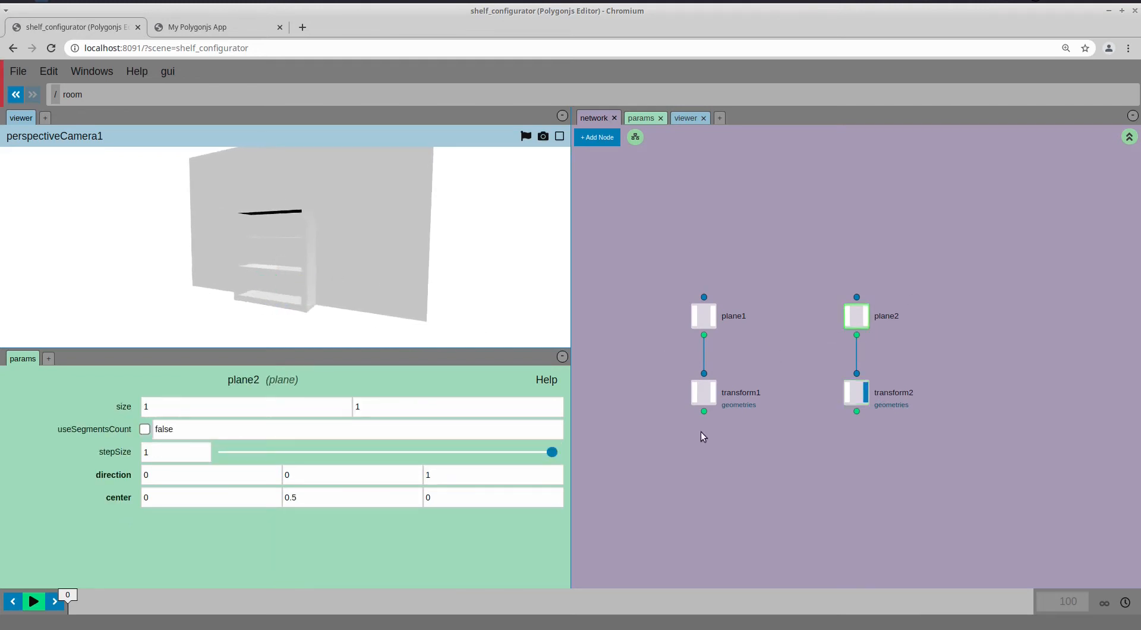
Add a merge node, connect the floor and wall transforms to it, and display the merged result
{"action": "left_click_drag", "start_coordinate": [767, 462], "coordinate": [769, 443]}
{"action": "key", "text": "Tab"}
{"action": "type", "text": "mer"}
{"action": "key", "text": "Return"}
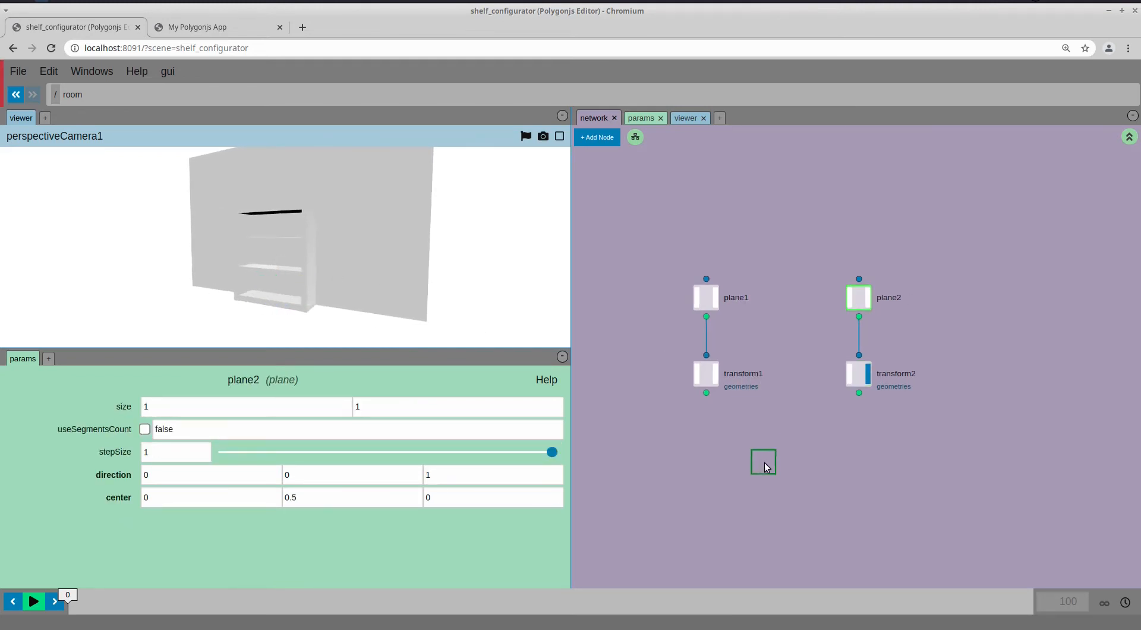
{"action": "left_click", "coordinate": [764, 462]}
{"action": "left_click_drag", "start_coordinate": [733, 426], "coordinate": [846, 397]}
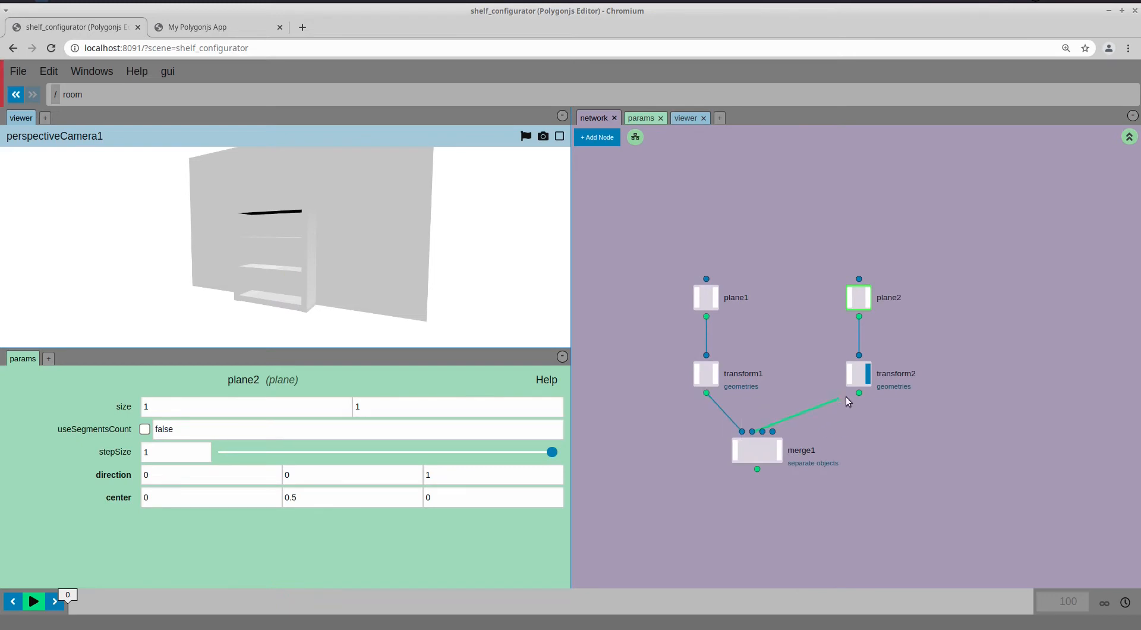
{"action": "left_click", "coordinate": [779, 453]}
{"action": "left_click_drag", "start_coordinate": [302, 276], "coordinate": [356, 294]}
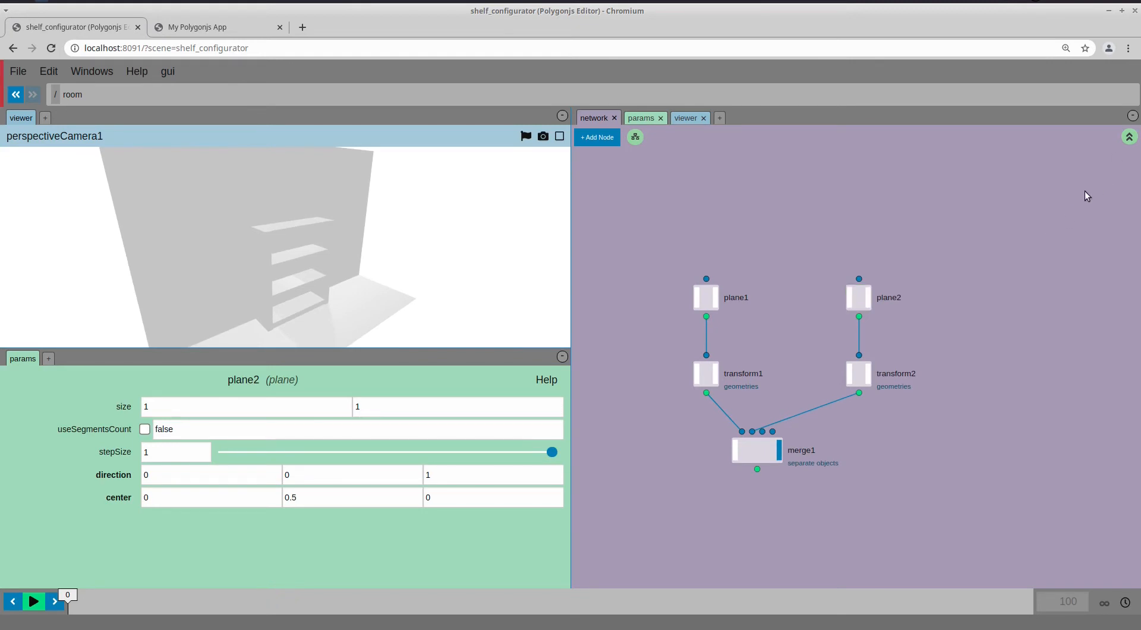
Return to the scene root and add a directional light node beside the hemisphere light
{"action": "left_click", "coordinate": [1129, 136]}
{"action": "left_click_drag", "start_coordinate": [393, 232], "coordinate": [341, 294]}
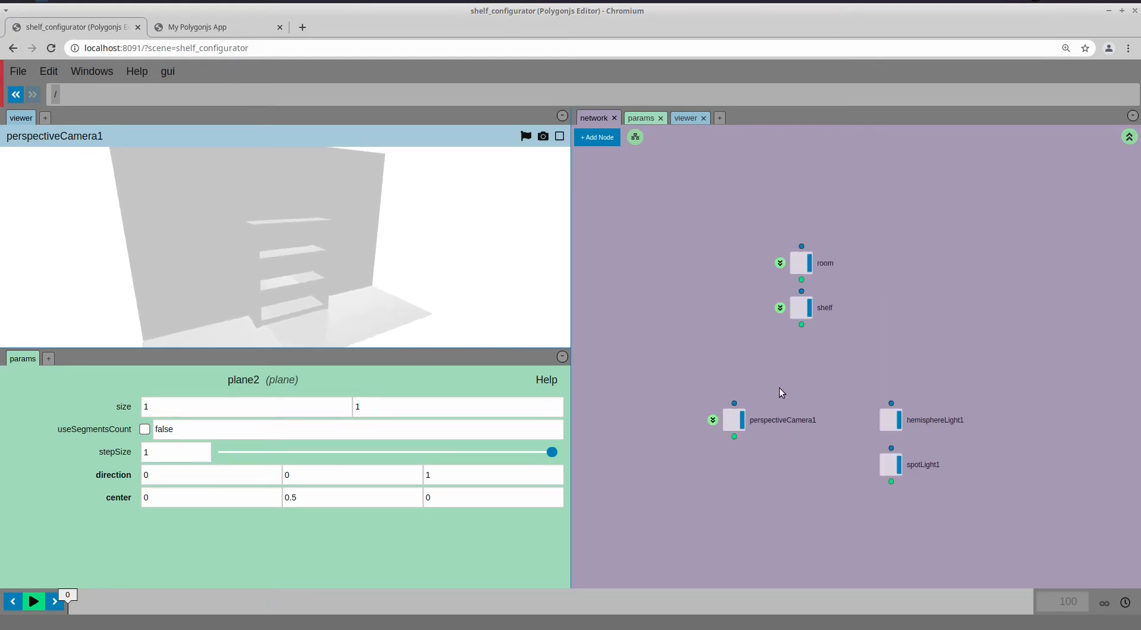
{"action": "left_click_drag", "start_coordinate": [781, 392], "coordinate": [914, 449]}
{"action": "mouse_move", "coordinate": [396, 289]}
{"action": "left_mouse_down"}
{"action": "mouse_move", "coordinate": [389, 300]}
{"action": "mouse_move", "coordinate": [401, 272]}
{"action": "left_mouse_up"}
{"action": "left_click_drag", "start_coordinate": [294, 302], "coordinate": [287, 303]}
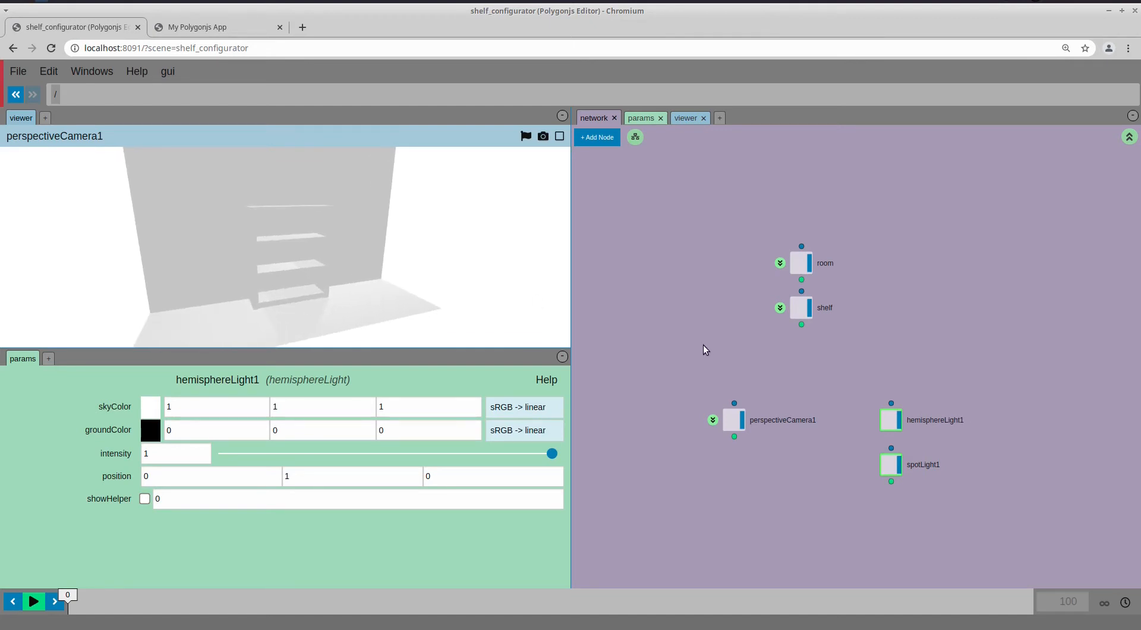
{"action": "key", "text": "Tab"}
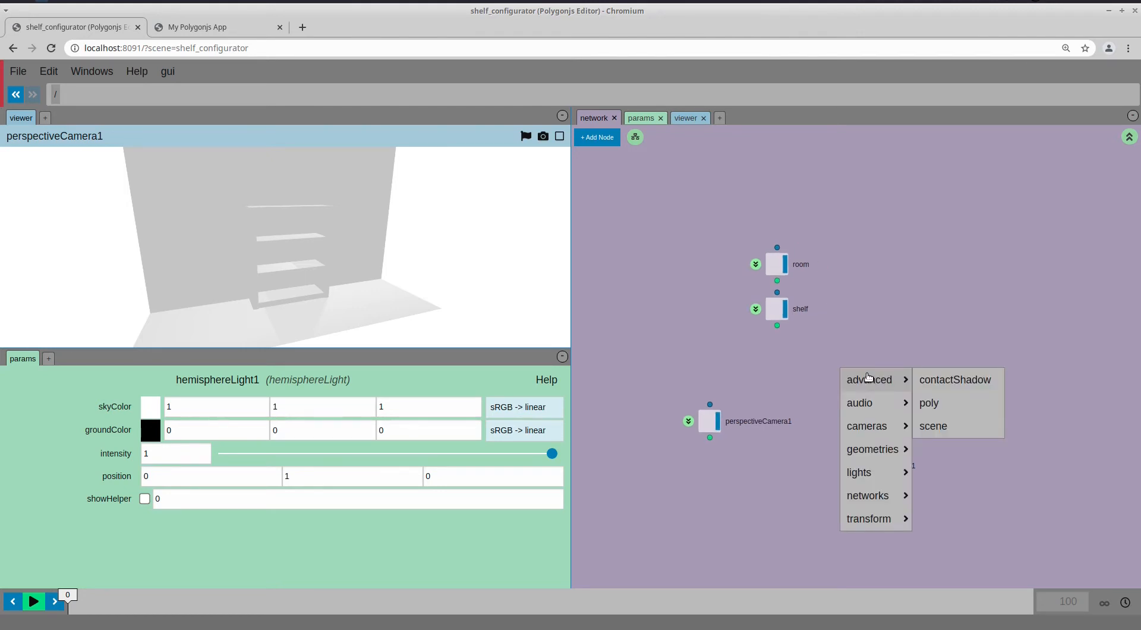
{"action": "type", "text": "di"}
{"action": "left_click", "coordinate": [878, 402]}
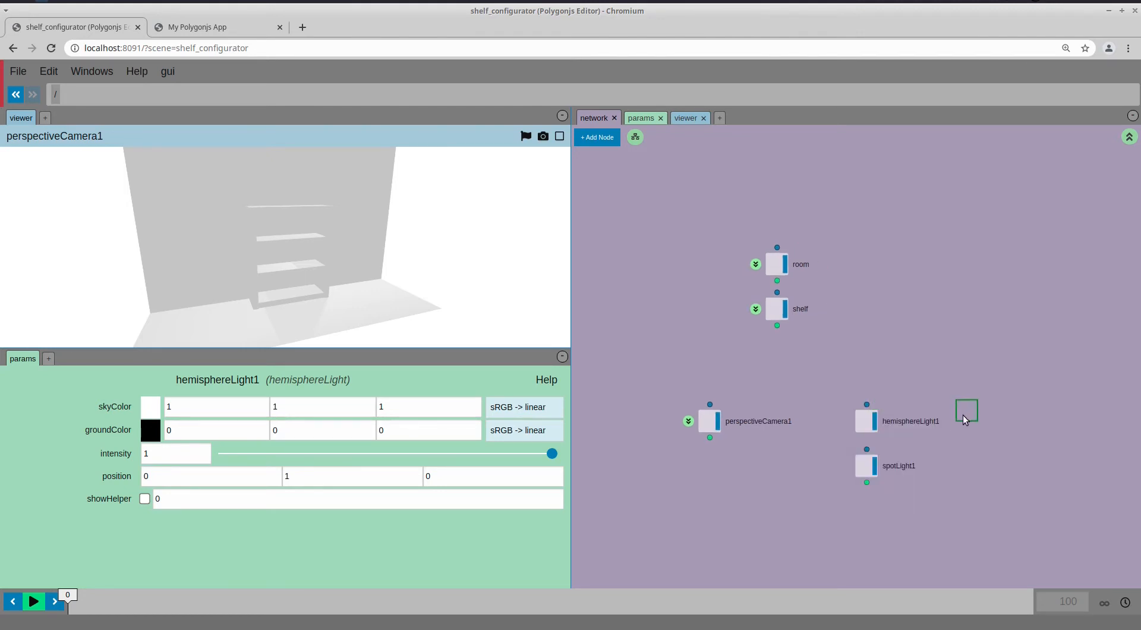
{"action": "left_click", "coordinate": [964, 420]}
{"action": "left_click_drag", "start_coordinate": [380, 323], "coordinate": [402, 322]}
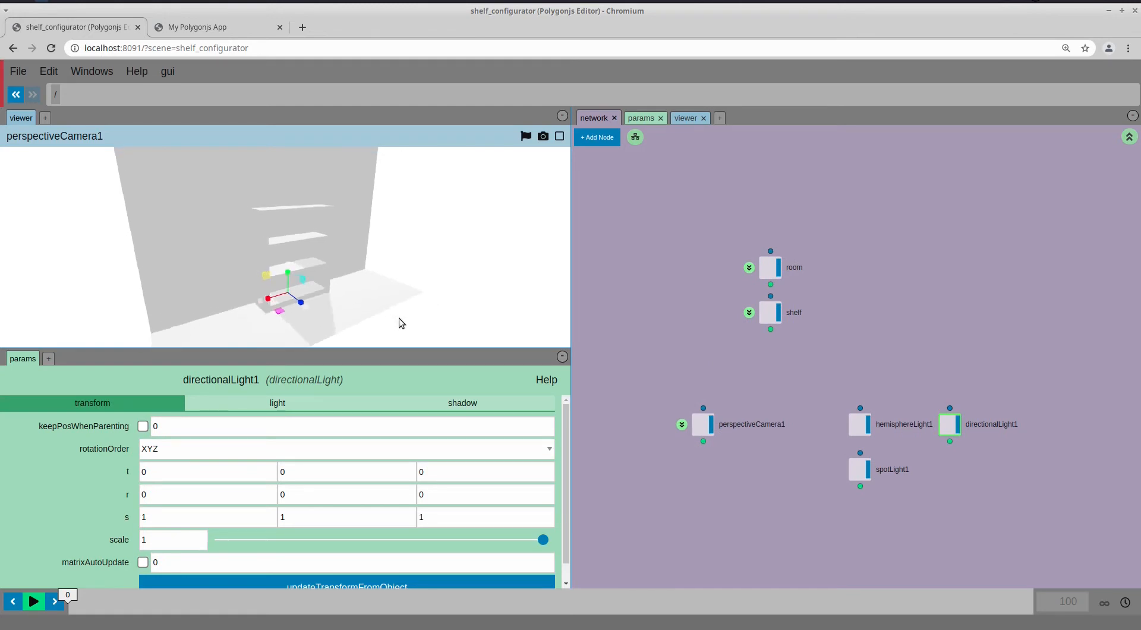
Add a polarTransform node above the directional light and connect it as the light's parent
{"action": "key", "text": "Tab"}
{"action": "type", "text": "pol"}
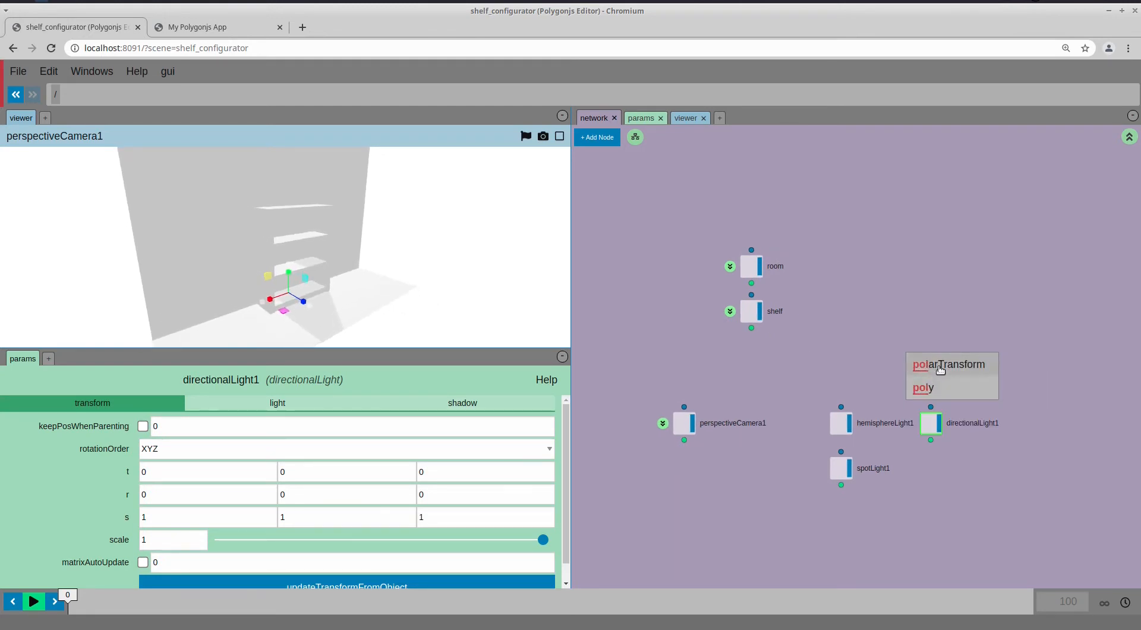
{"action": "left_click", "coordinate": [940, 368]}
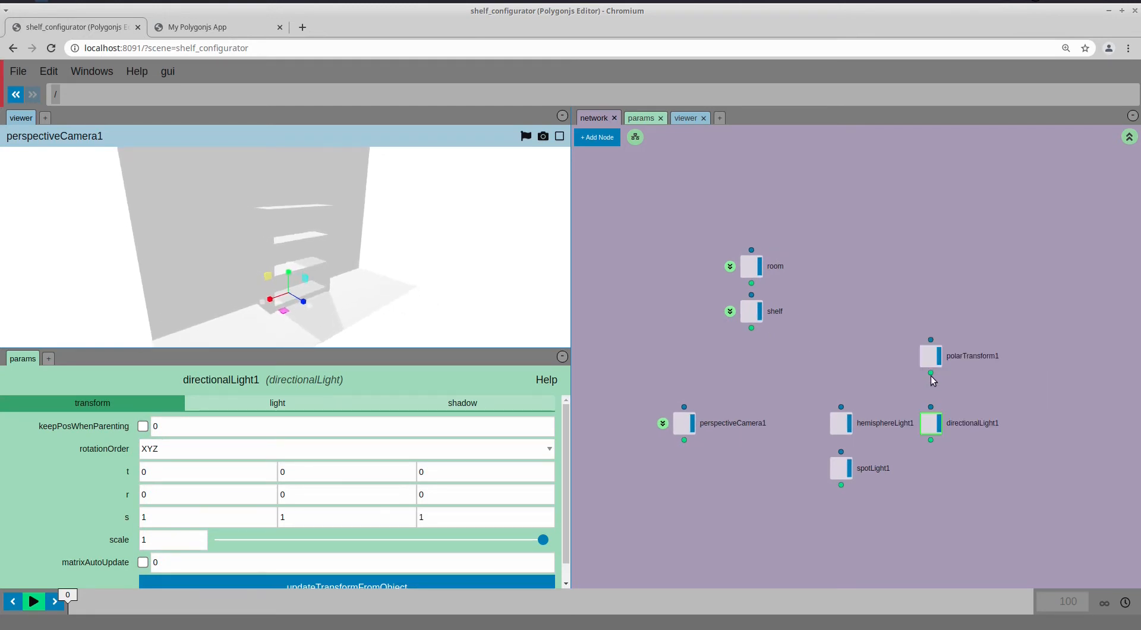
{"action": "left_click_drag", "start_coordinate": [931, 373], "coordinate": [960, 453]}
{"action": "left_click", "coordinate": [931, 356]}
Turn on the directional light's helper in its light settings
{"action": "left_click", "coordinate": [268, 402]}
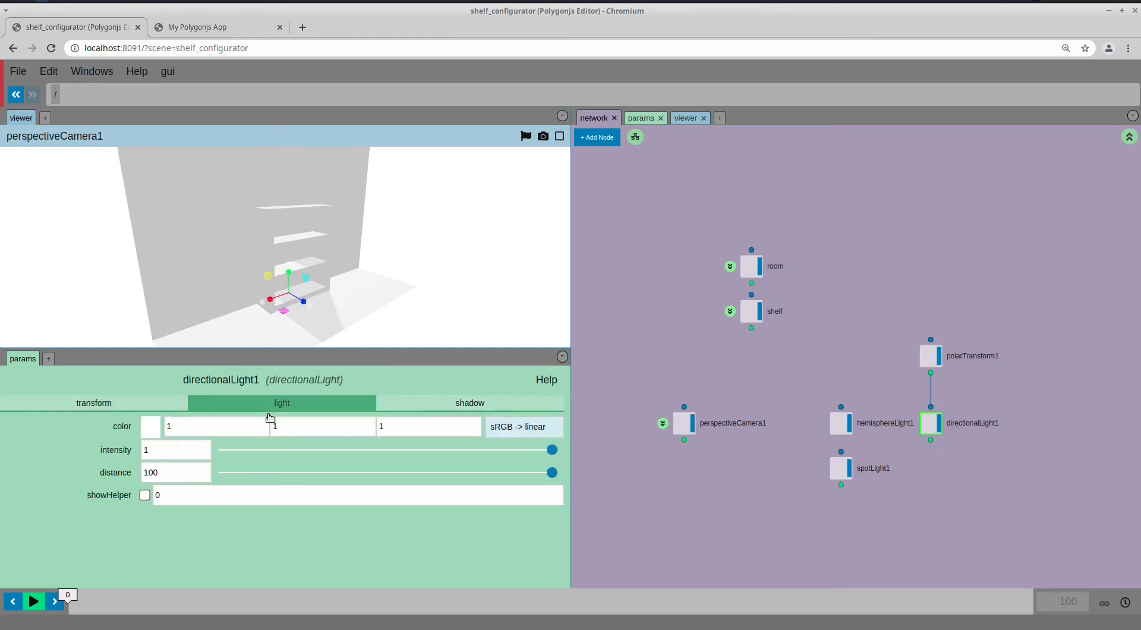
{"action": "left_click", "coordinate": [149, 494]}
{"action": "left_click_drag", "start_coordinate": [347, 310], "coordinate": [384, 316]}
Set the polar transform's depth to 4.4 to move the directional light away from the shelf
{"action": "left_click_drag", "start_coordinate": [810, 309], "coordinate": [980, 374]}
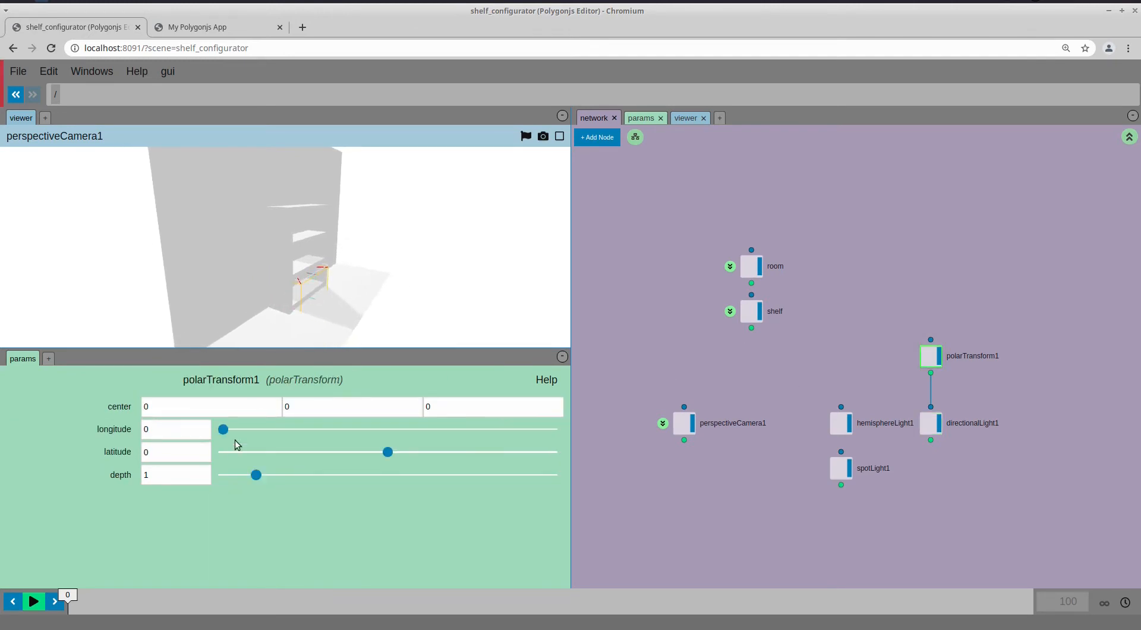
{"action": "left_click_drag", "start_coordinate": [256, 477], "coordinate": [368, 479]}
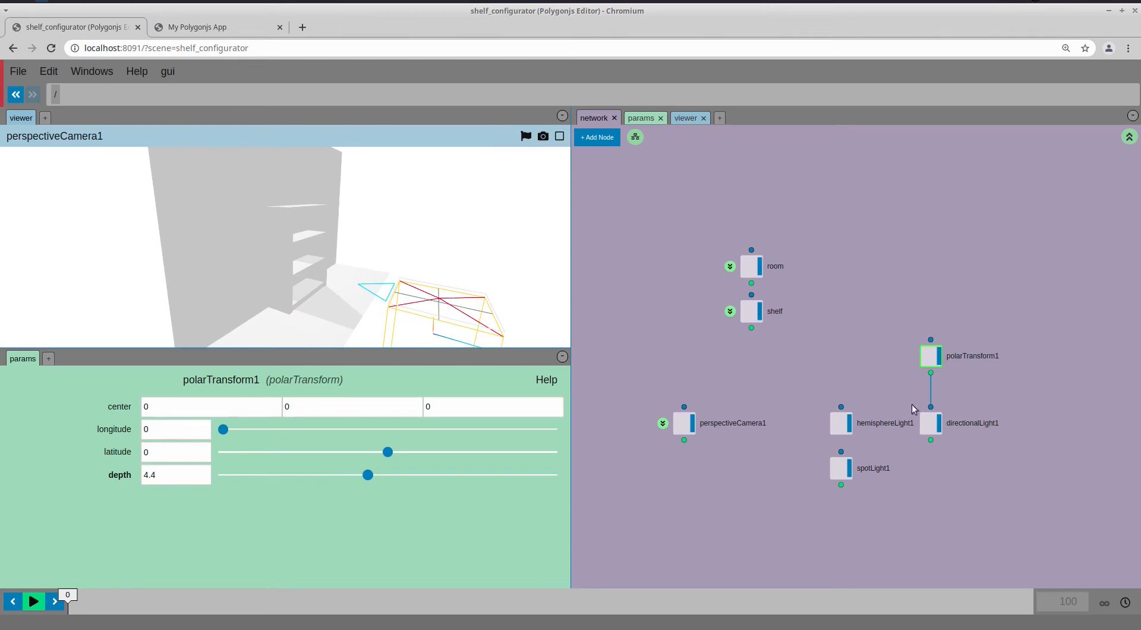
Set the directional light's X rotation to 90 in its transform settings
{"action": "left_click", "coordinate": [930, 423]}
{"action": "left_click", "coordinate": [114, 403]}
{"action": "middle_click_drag", "start_coordinate": [187, 491], "coordinate": [330, 428]}
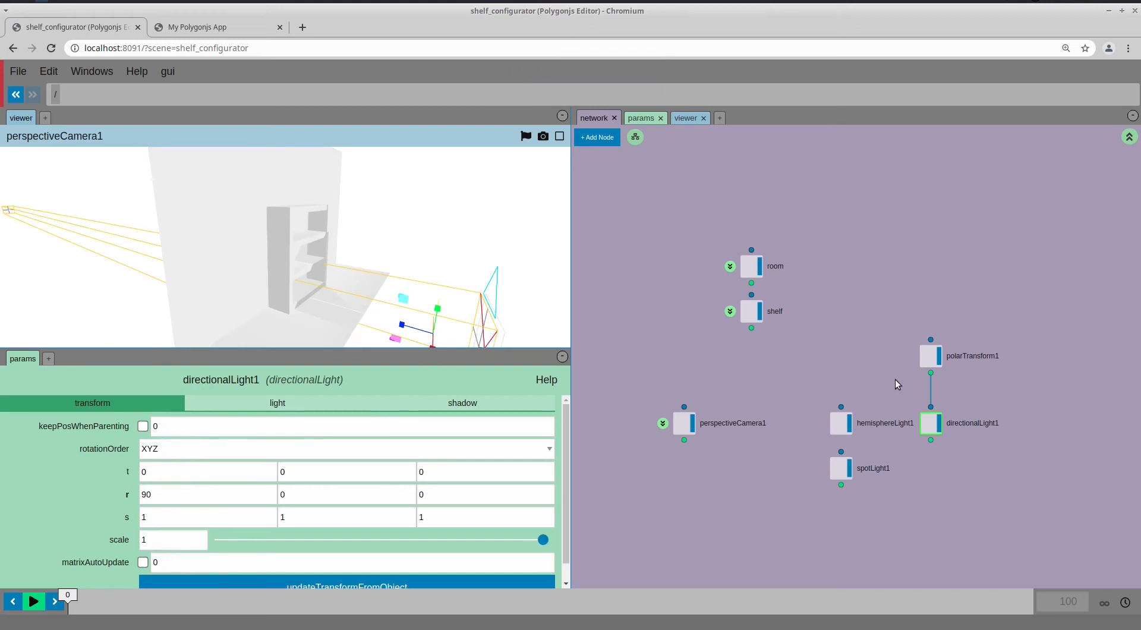
Set the directional light's polar transform to centre Y 1.1, longitude 14.4, latitude 14.4 and depth 3.9
{"action": "left_click", "coordinate": [930, 356]}
{"action": "left_click_drag", "start_coordinate": [361, 475], "coordinate": [400, 452]}
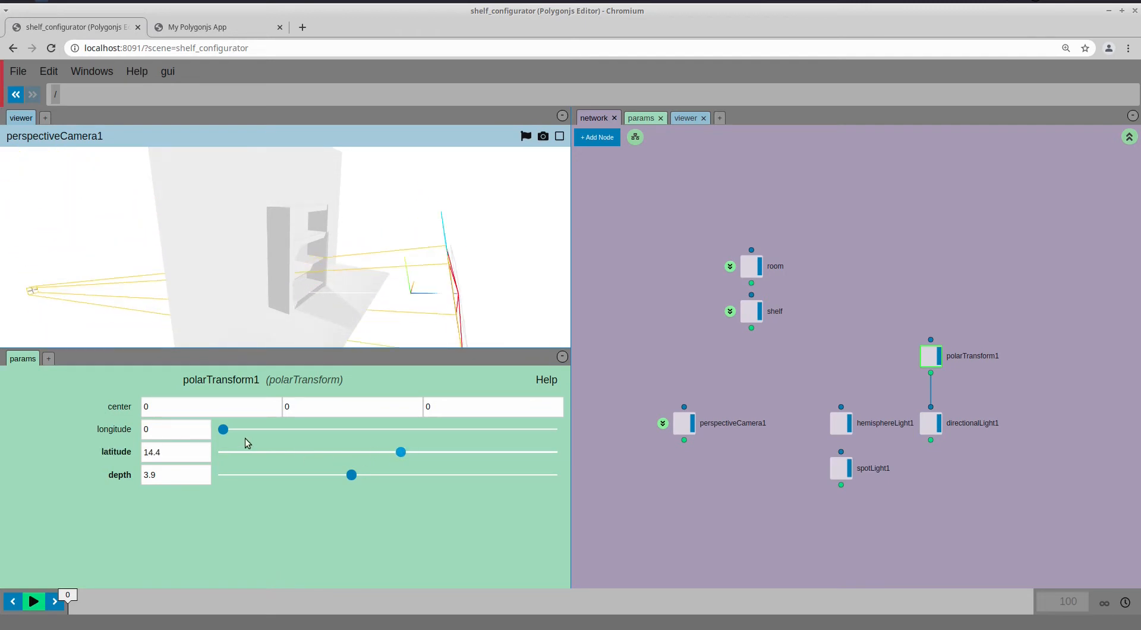
{"action": "mouse_move", "coordinate": [231, 430]}
{"action": "left_mouse_down"}
{"action": "mouse_move", "coordinate": [255, 429]}
{"action": "mouse_move", "coordinate": [236, 430]}
{"action": "left_mouse_up"}
{"action": "middle_click_drag", "start_coordinate": [360, 410], "coordinate": [517, 410]}
{"action": "left_click_drag", "start_coordinate": [328, 320], "coordinate": [360, 297]}
Delete the hemisphere light and the spot light from the scene
{"action": "left_click_drag", "start_coordinate": [835, 432], "coordinate": [899, 514]}
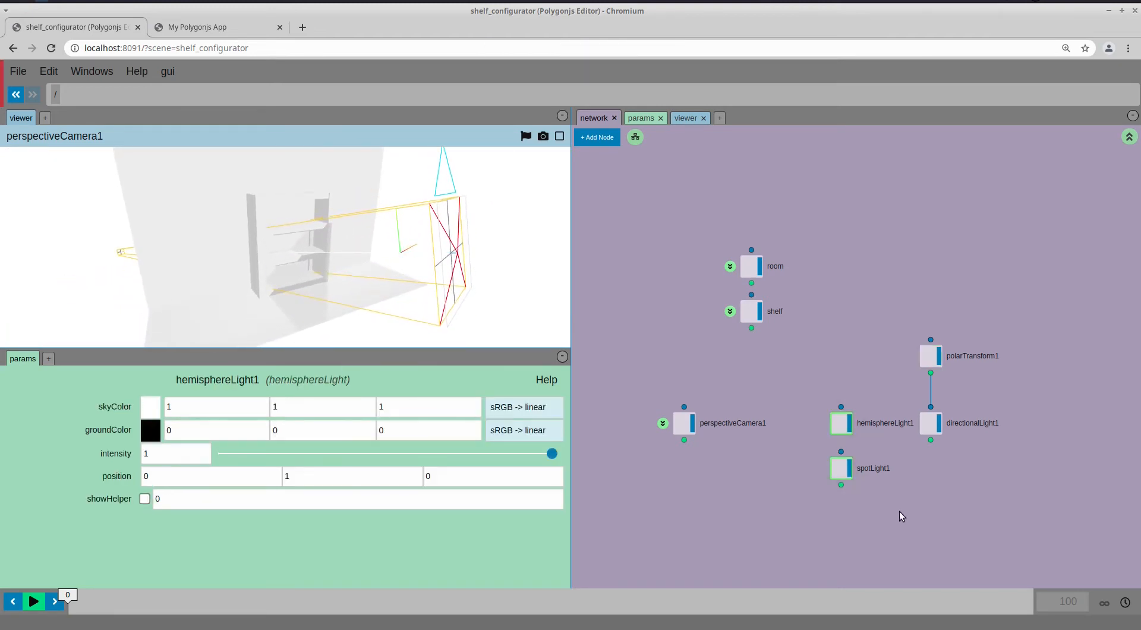
{"action": "key", "text": "Delete"}
{"action": "left_click_drag", "start_coordinate": [356, 296], "coordinate": [369, 295]}
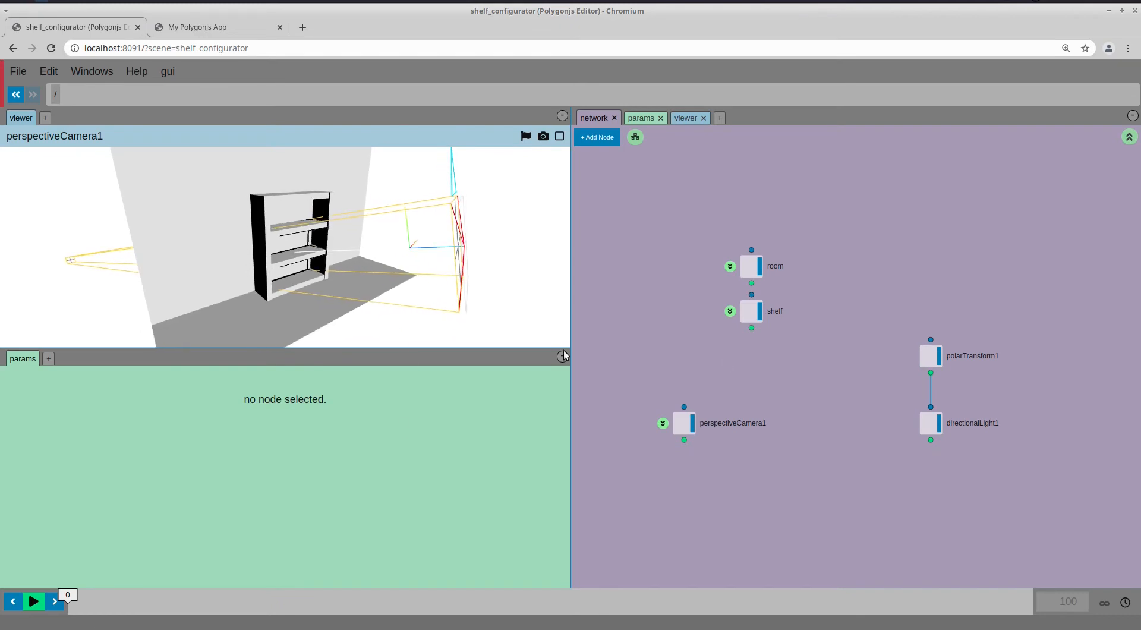
Move the polar transform and directional light nodes closer to the camera node, and set the polar transform's longitude to 25.2
{"action": "left_click_drag", "start_coordinate": [880, 333], "coordinate": [864, 464]}
{"action": "left_click", "coordinate": [863, 400]}
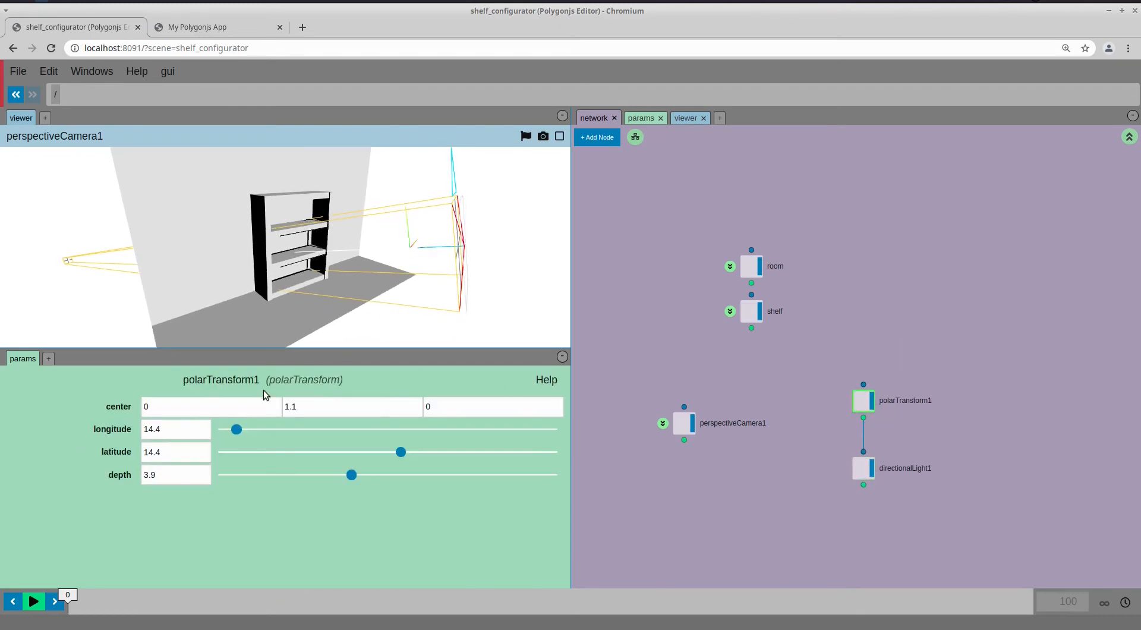
{"action": "left_click_drag", "start_coordinate": [237, 429], "coordinate": [268, 423]}
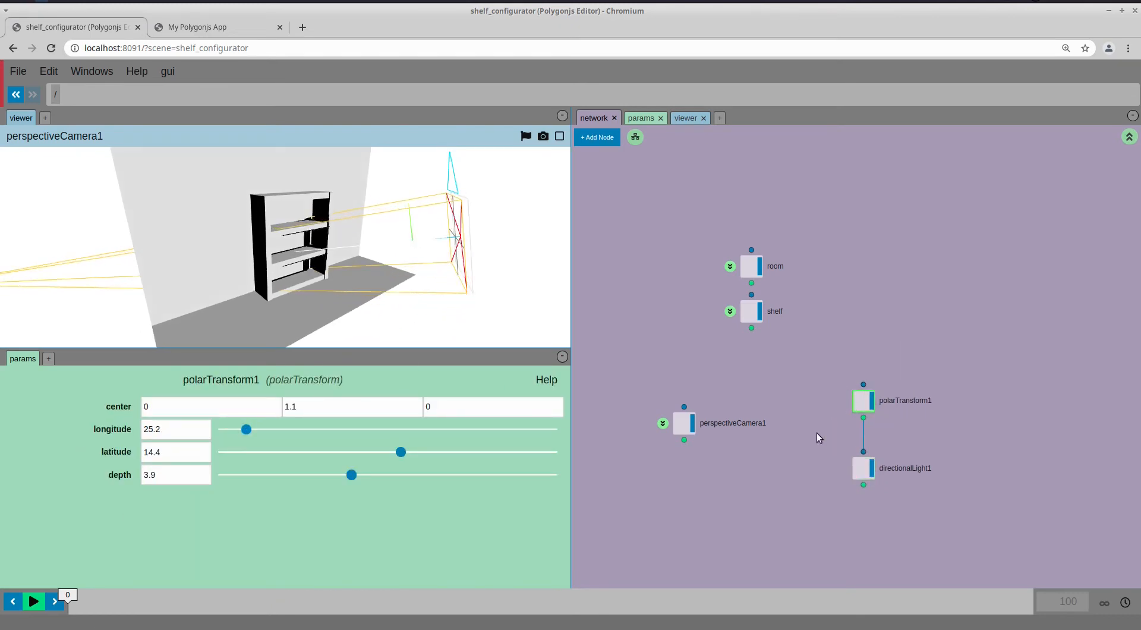
Set the directional light's shadow size to 8 by 8
{"action": "left_click", "coordinate": [862, 467]}
{"action": "left_click", "coordinate": [437, 404]}
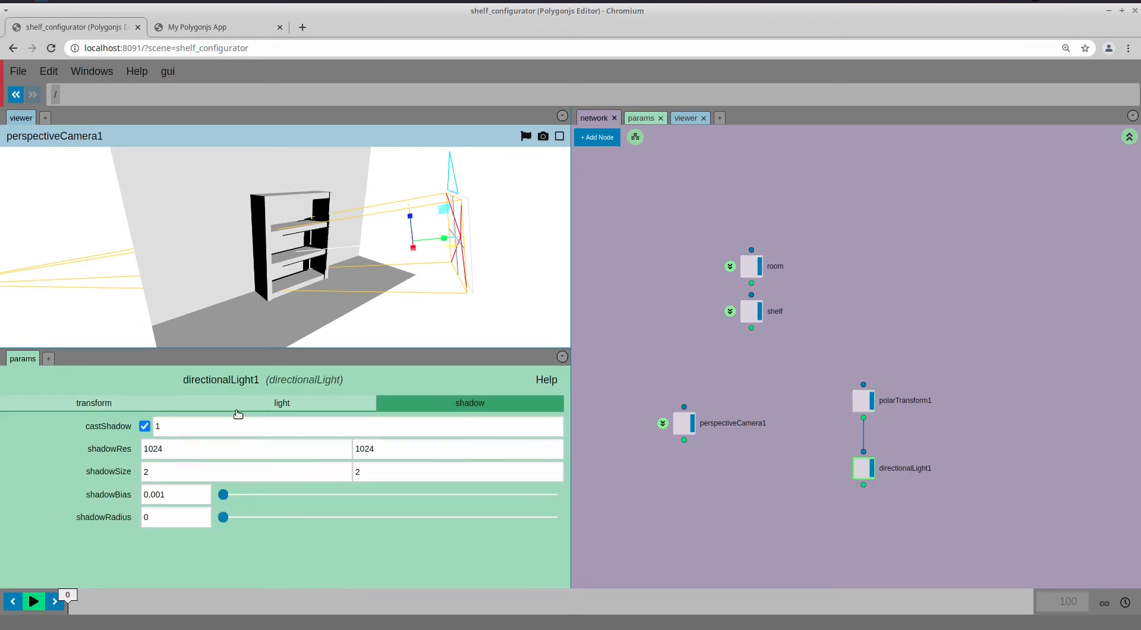
{"action": "left_click_drag", "start_coordinate": [102, 471], "coordinate": [183, 439]}
{"action": "left_click_drag", "start_coordinate": [289, 290], "coordinate": [314, 282]}
{"action": "scroll", "coordinate": [309, 281], "scroll_direction": "down", "scroll_amount": 3}
{"action": "left_click_drag", "start_coordinate": [445, 314], "coordinate": [455, 314]}
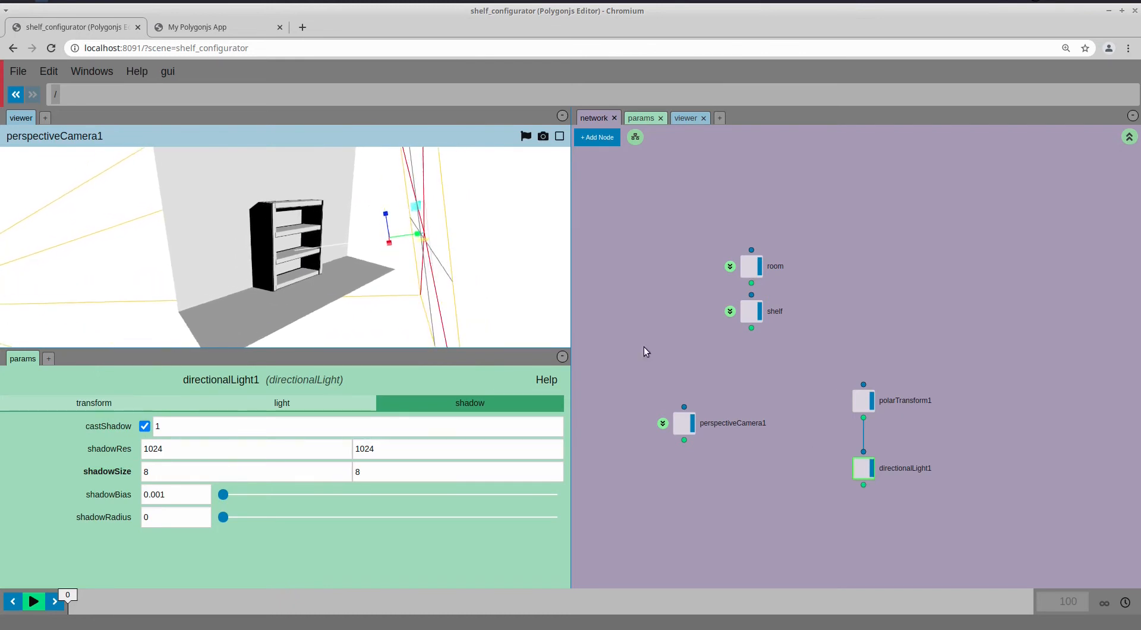
Duplicate the polar transform and directional light pair and place the copies beside the originals
{"action": "left_click_drag", "start_coordinate": [805, 354], "coordinate": [906, 499]}
{"action": "middle_click_drag", "start_coordinate": [909, 448], "coordinate": [861, 398]}
{"action": "key", "text": "ctrl+c"}
{"action": "key", "text": "ctrl+v"}
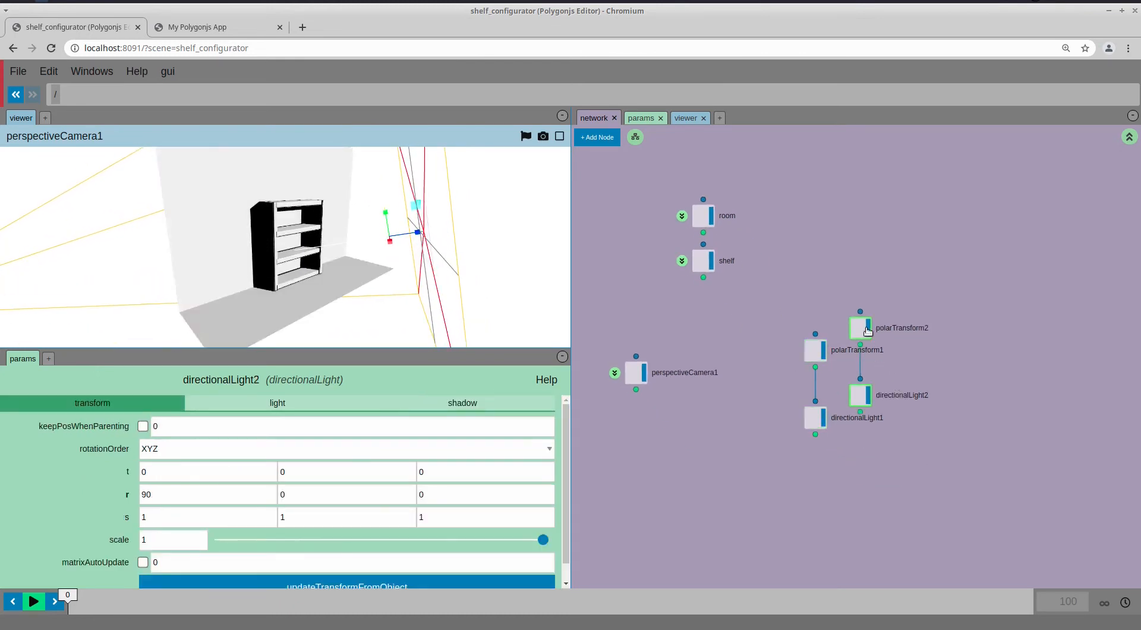
{"action": "left_click_drag", "start_coordinate": [868, 331], "coordinate": [912, 353]}
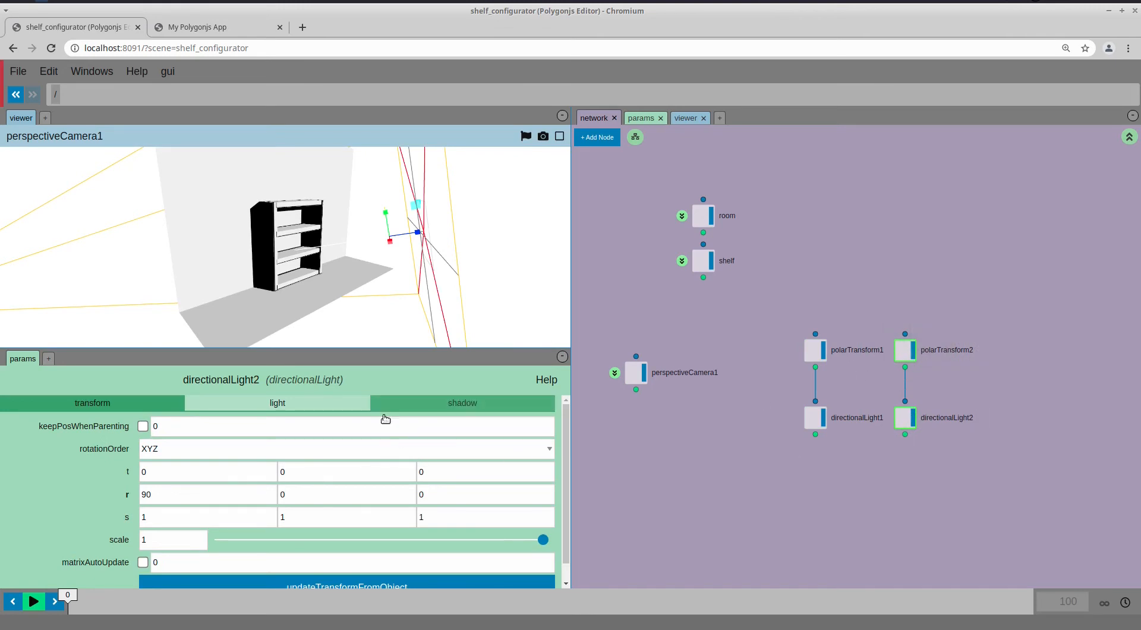
Set the duplicated polar transform's longitude to 306 so the second light shines from the shelf's other side
{"action": "left_click", "coordinate": [903, 351]}
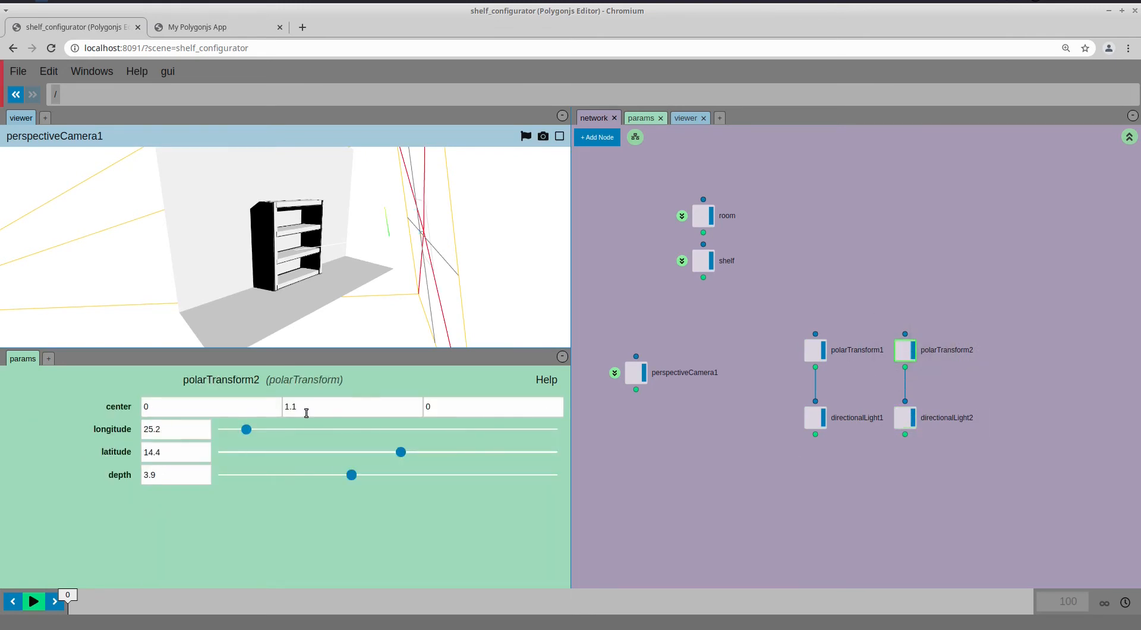
{"action": "left_click_drag", "start_coordinate": [242, 432], "coordinate": [493, 436]}
{"action": "mouse_move", "coordinate": [355, 277]}
{"action": "left_mouse_down"}
{"action": "mouse_move", "coordinate": [321, 264]}
{"action": "mouse_move", "coordinate": [371, 271]}
{"action": "mouse_move", "coordinate": [362, 278]}
{"action": "left_mouse_up"}
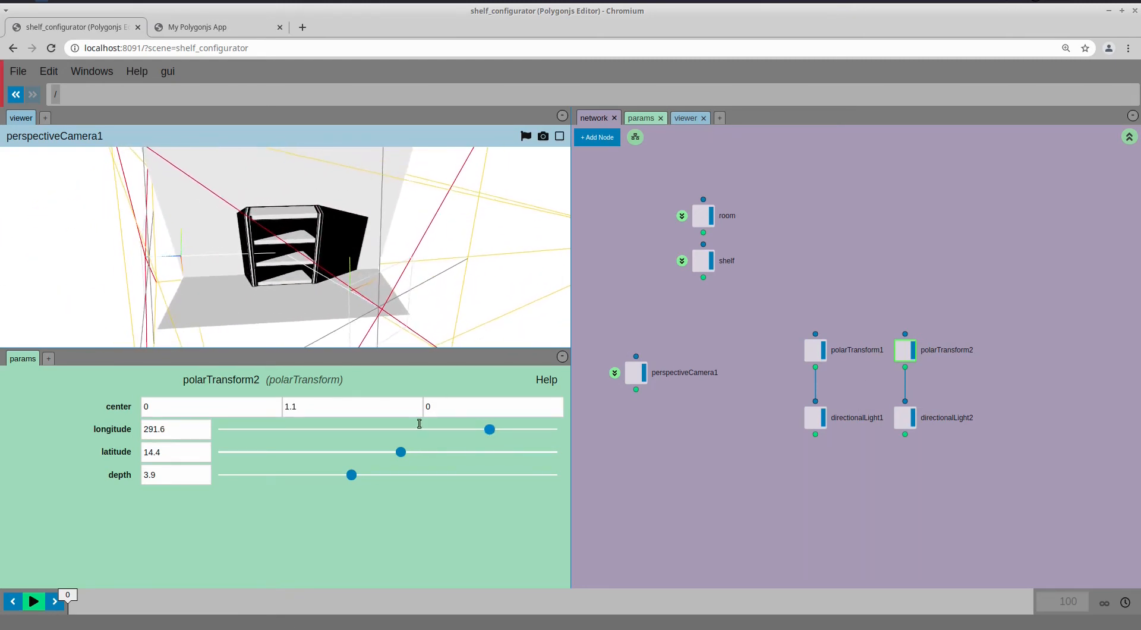
{"action": "left_click_drag", "start_coordinate": [493, 436], "coordinate": [503, 432]}
{"action": "left_click_drag", "start_coordinate": [356, 274], "coordinate": [310, 266]}
{"action": "middle_click_drag", "start_coordinate": [718, 318], "coordinate": [803, 300]}
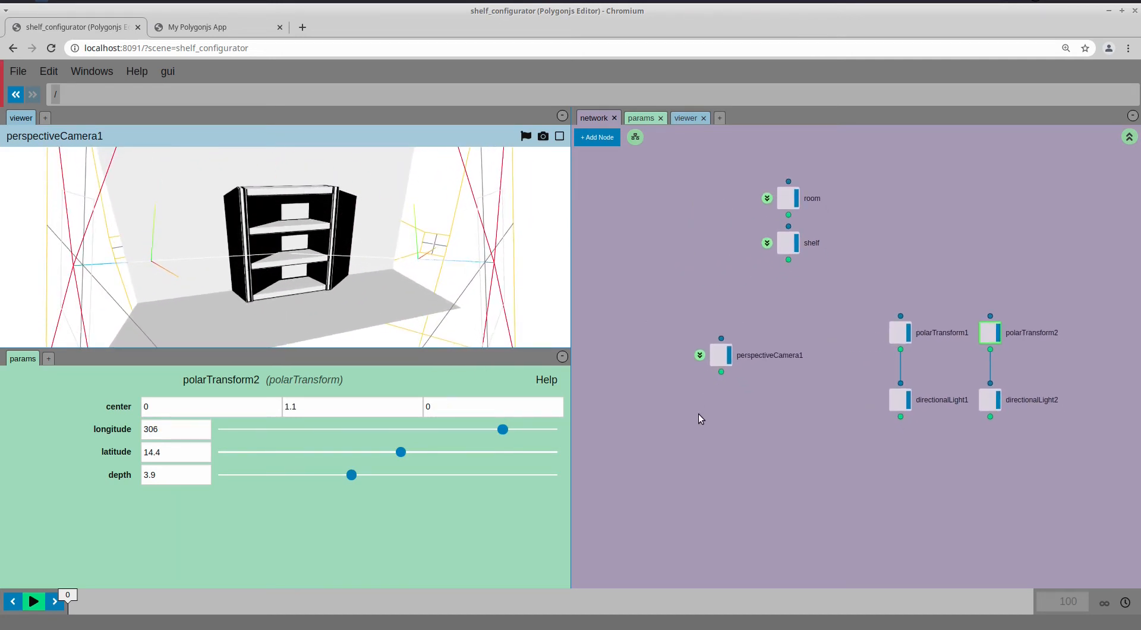
Add a materialsNetwork node below the perspective camera node and rename it MAT
{"action": "right_click_drag", "start_coordinate": [700, 418], "coordinate": [703, 411]}
{"action": "type", "text": "materialsNetwork"}
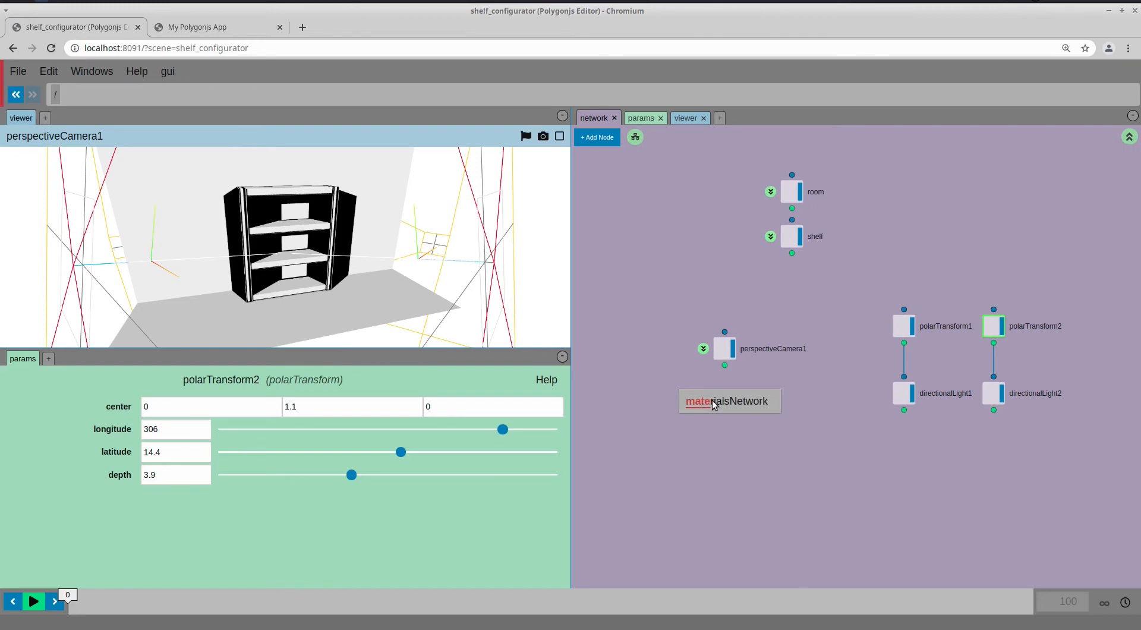
{"action": "left_click", "coordinate": [713, 404]}
{"action": "left_click", "coordinate": [756, 397]}
{"action": "type", "text": "MAT"}
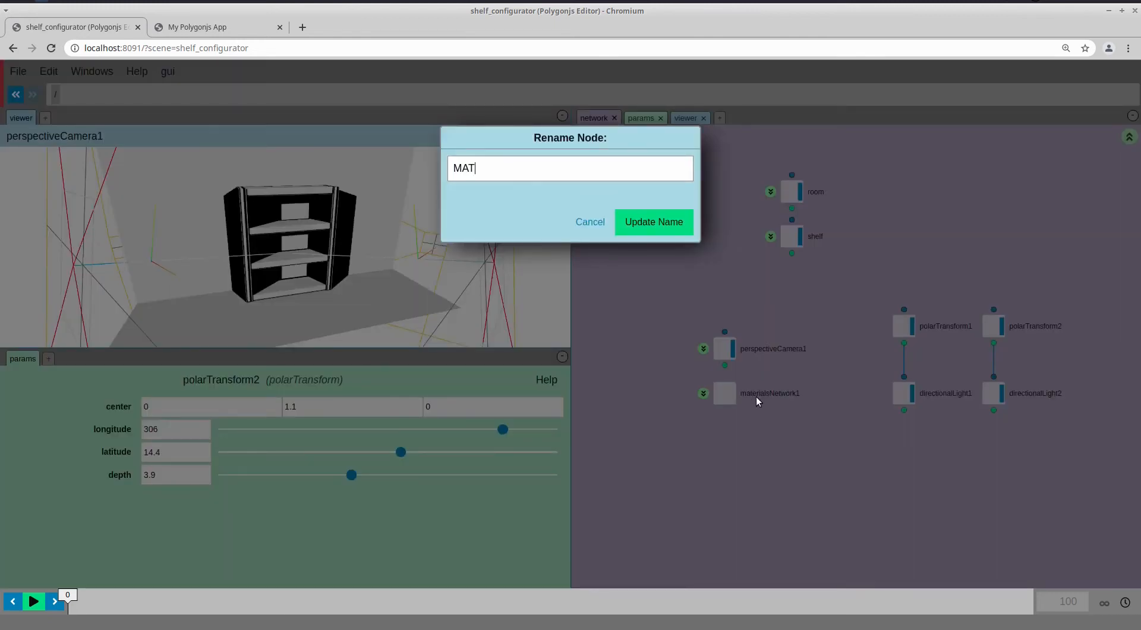
{"action": "key", "text": "Return"}
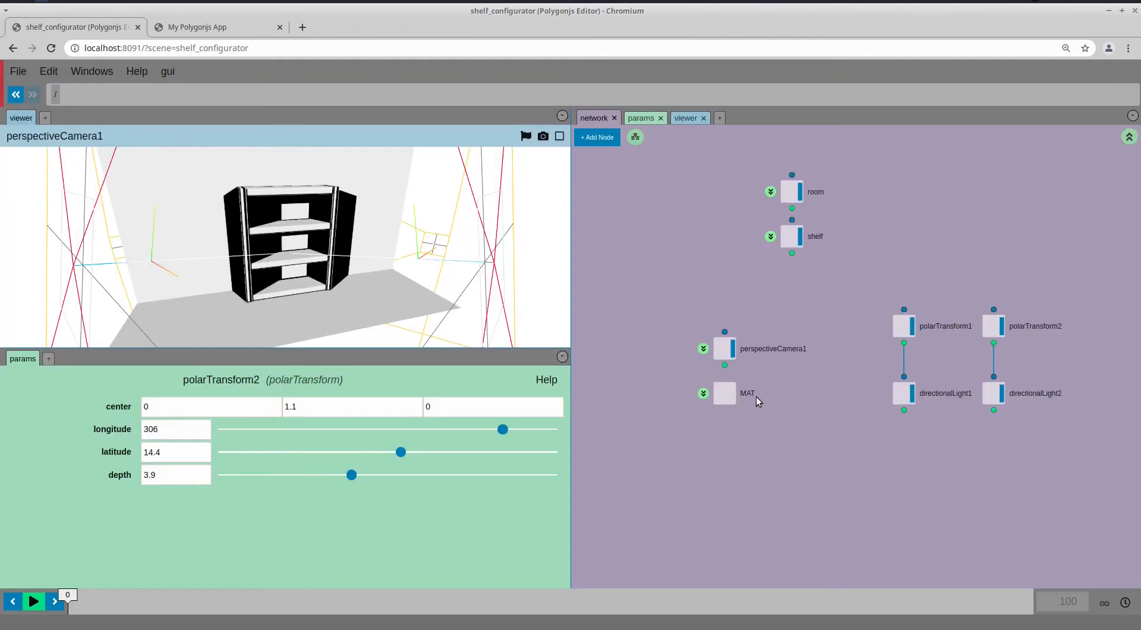
Inside the MAT network, add a meshStandard material and place a duplicate of it directly below
{"action": "left_click", "coordinate": [702, 396]}
{"action": "right_click", "coordinate": [695, 422]}
{"action": "type", "text": "st"}
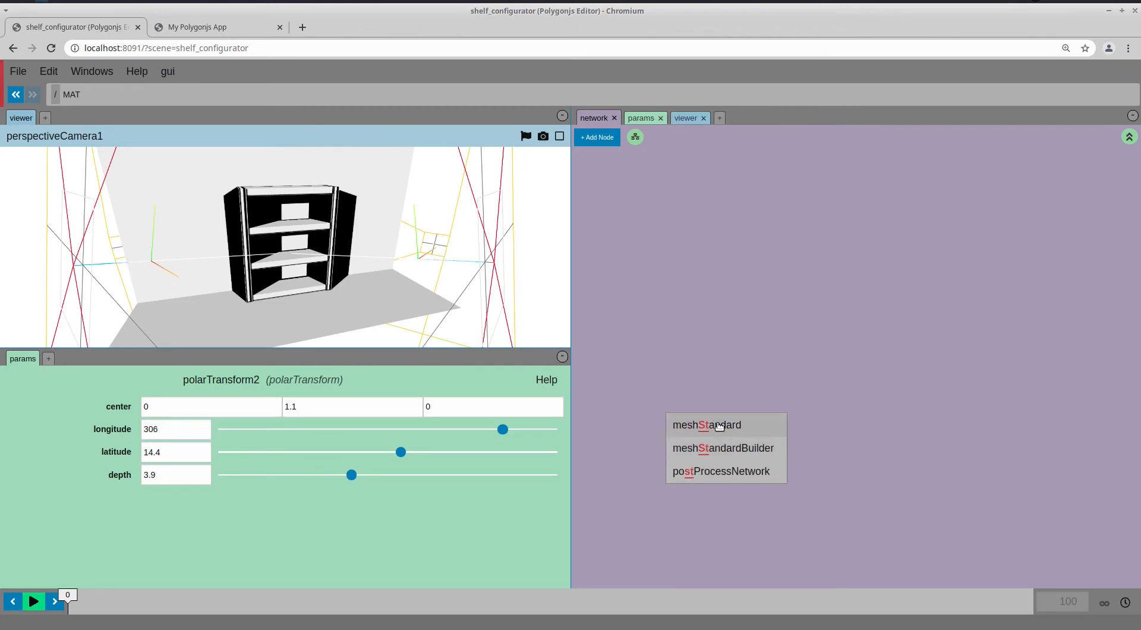
{"action": "left_click", "coordinate": [719, 426]}
{"action": "key", "text": "ctrl+c"}
{"action": "key", "text": "ctrl+v"}
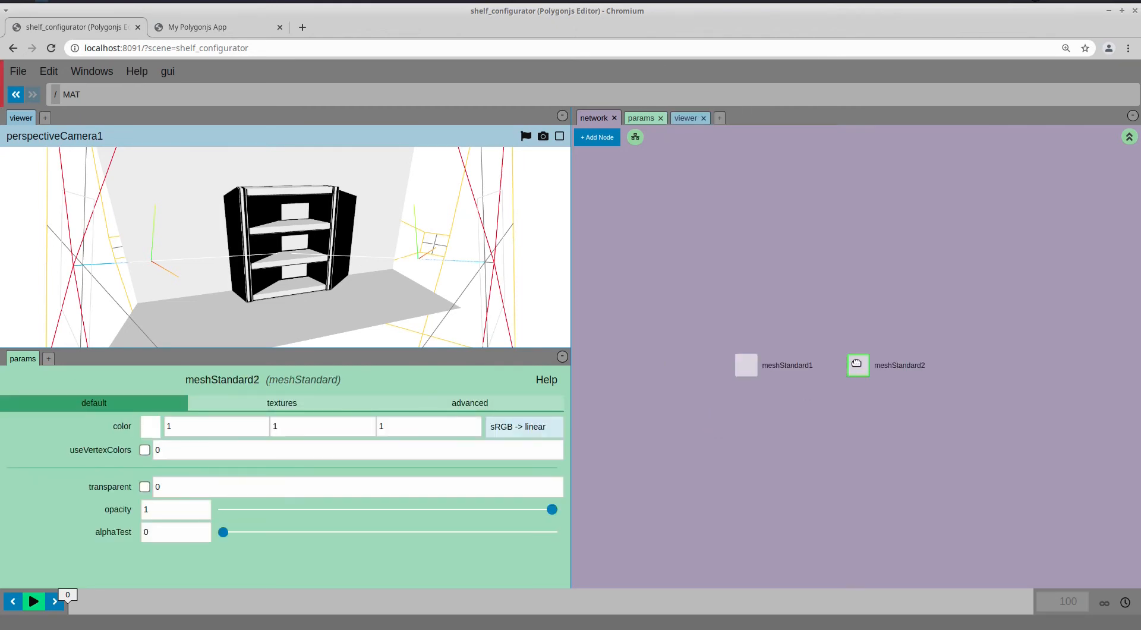
{"action": "left_click_drag", "start_coordinate": [856, 364], "coordinate": [743, 409]}
Rename the upper material meshStandard_ROOM
{"action": "left_click", "coordinate": [780, 369]}
{"action": "key", "text": "End"}
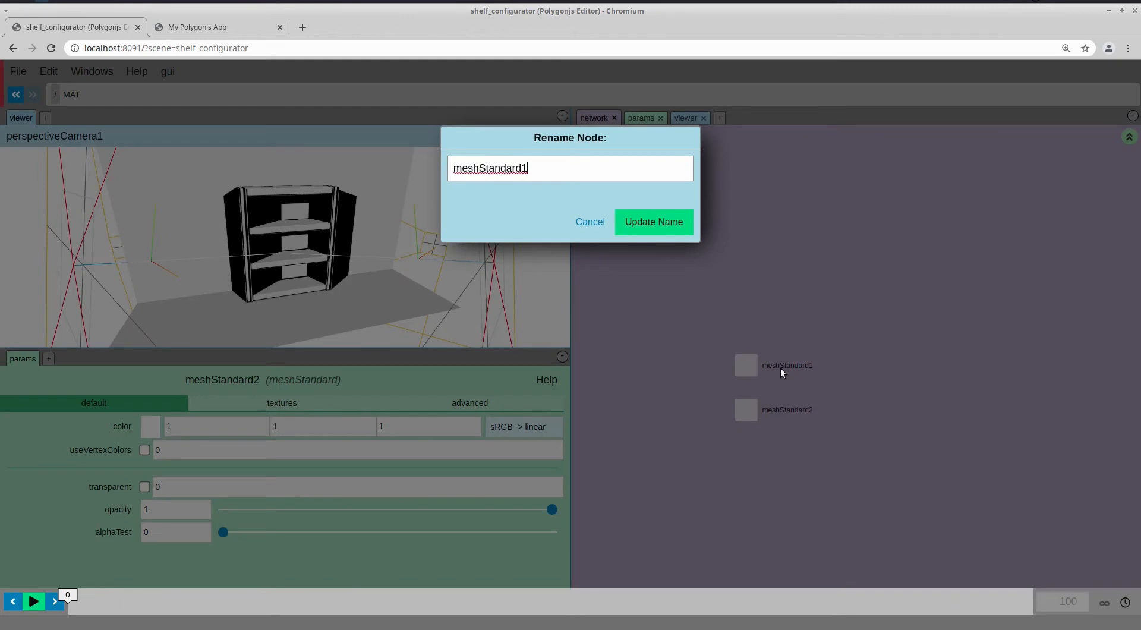
{"action": "key", "text": "BackSpace"}
{"action": "type", "text": "ROOM"}
{"action": "key", "text": "Return"}
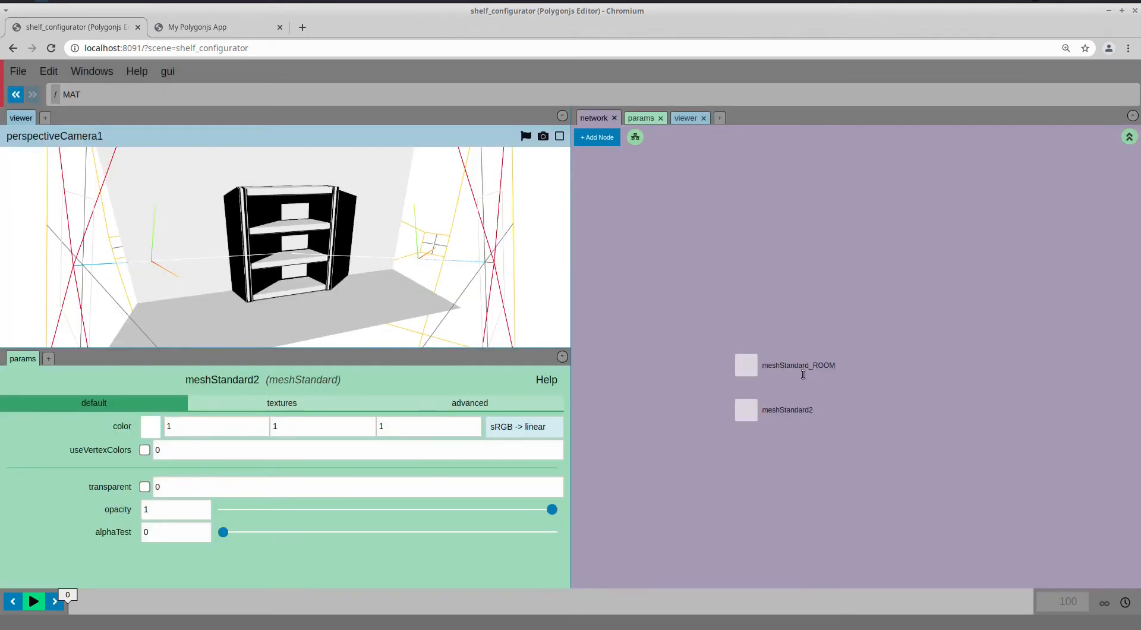
Rename the lower material meshStandard_SHELF
{"action": "left_click", "coordinate": [786, 410]}
{"action": "key", "text": "End"}
{"action": "key", "text": "BackSpace"}
{"action": "type", "text": "S"}
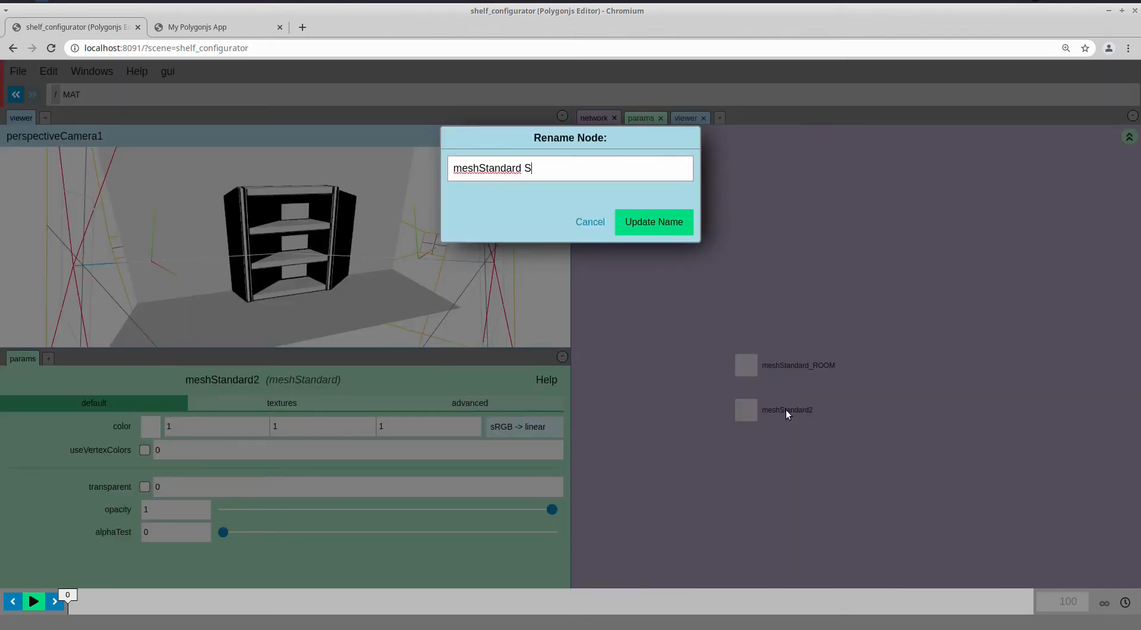
{"action": "type", "text": "HELF"}
{"action": "key", "text": "Return"}
Inside the room object, add a material node connected below merge1 and make it the displayed node
{"action": "key", "text": "u"}
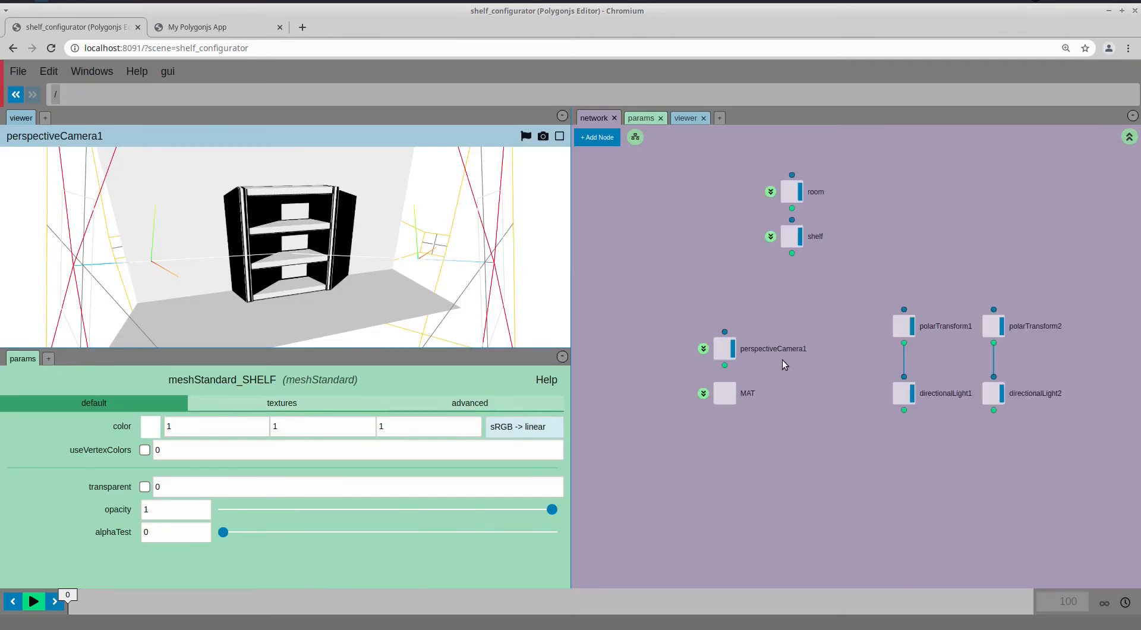
{"action": "double_click", "coordinate": [792, 189]}
{"action": "middle_click_drag", "start_coordinate": [778, 355], "coordinate": [791, 320]}
{"action": "key", "text": "Tab"}
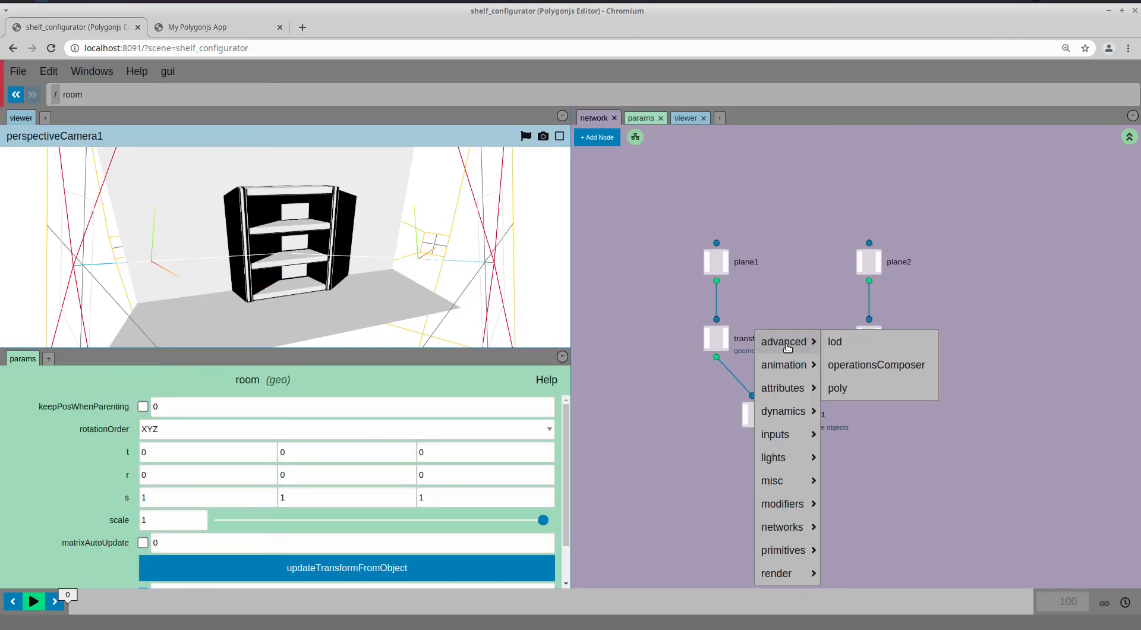
{"action": "type", "text": "mate"}
{"action": "key", "text": "Return"}
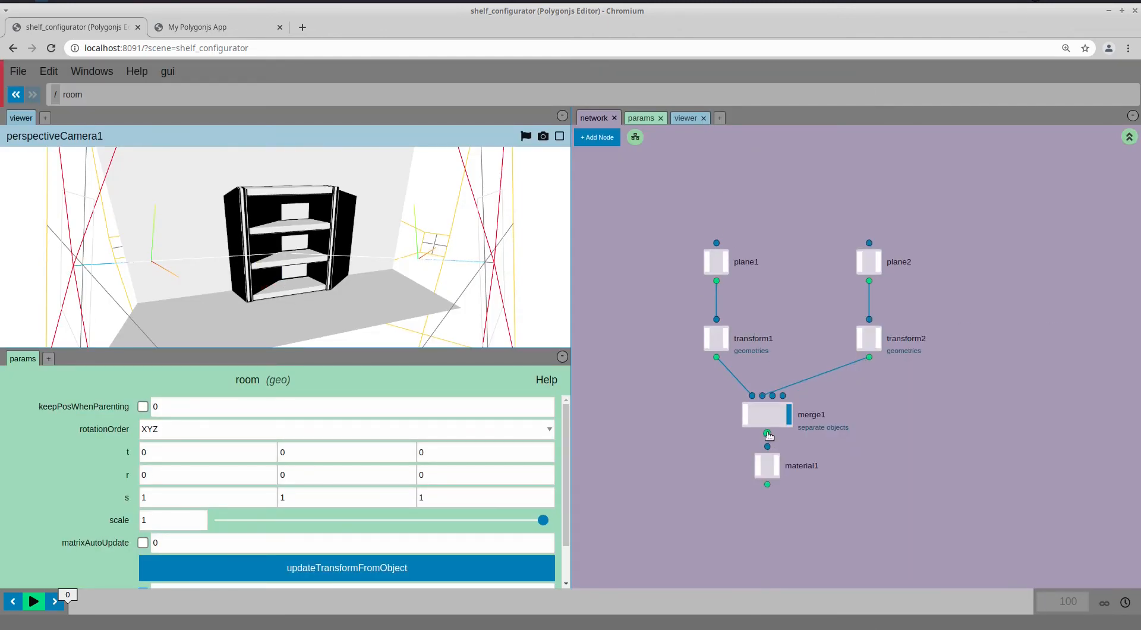
{"action": "left_click", "coordinate": [777, 467]}
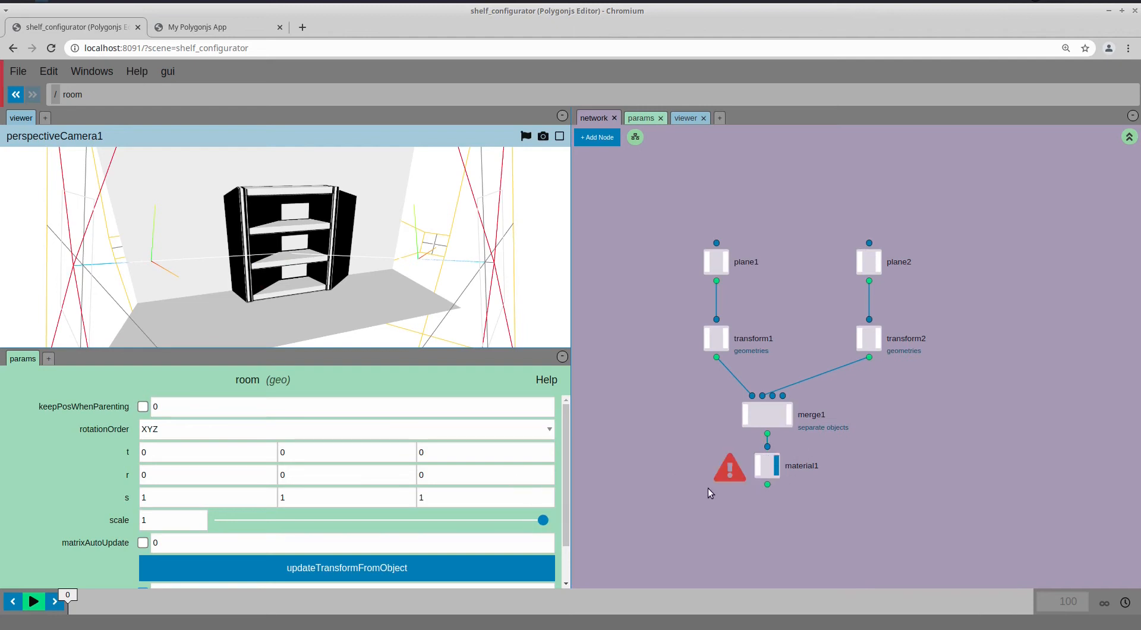
Assign meshStandard_ROOM from the MAT network to the room's material node
{"action": "left_click", "coordinate": [766, 466]}
{"action": "left_click", "coordinate": [547, 452]}
{"action": "left_click", "coordinate": [457, 172]}
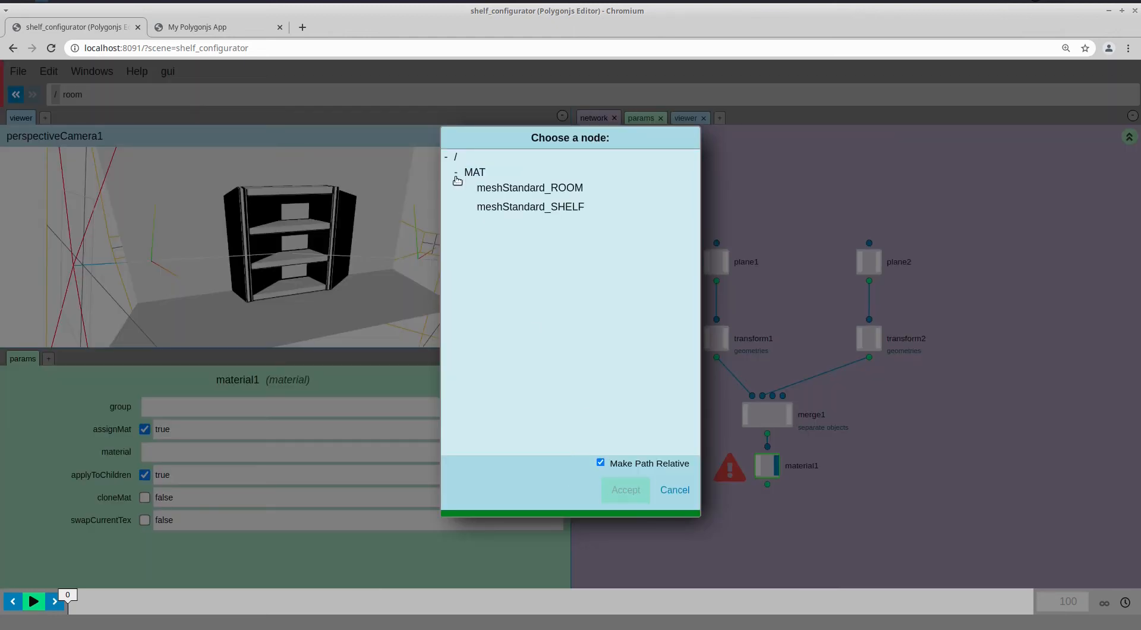
{"action": "left_click", "coordinate": [499, 188]}
{"action": "left_click", "coordinate": [622, 489]}
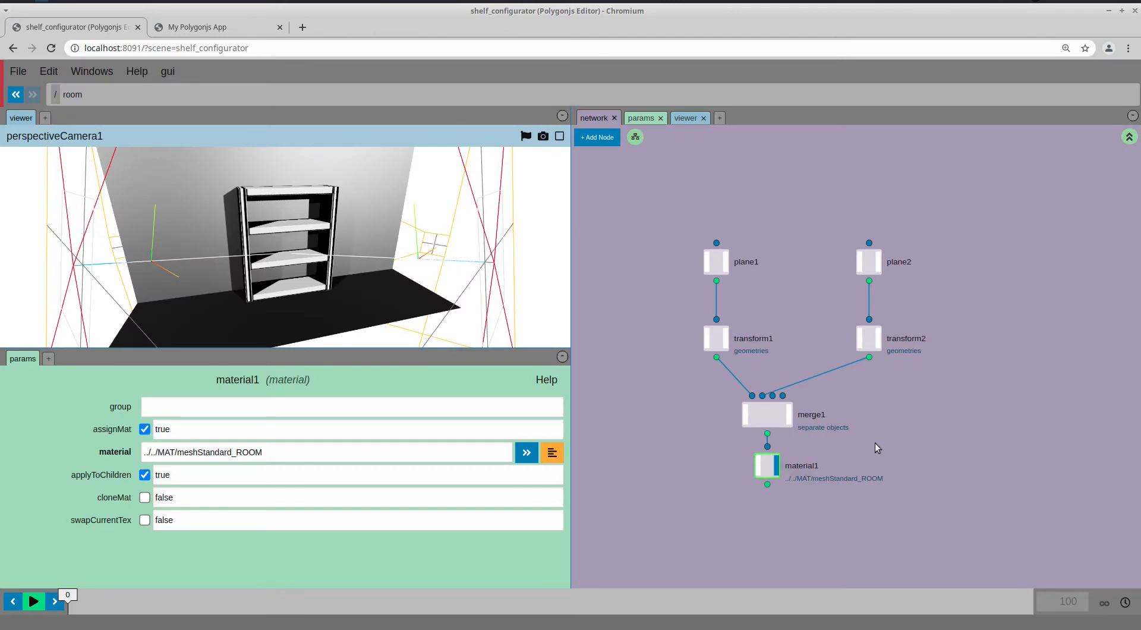
Copy the room's material node into the shelf object, connect it below merge1 and make it the displayed node
{"action": "middle_click_drag", "start_coordinate": [873, 430], "coordinate": [871, 419]}
{"action": "key", "text": "u"}
{"action": "left_click_drag", "start_coordinate": [839, 233], "coordinate": [840, 231]}
{"action": "key", "text": "i"}
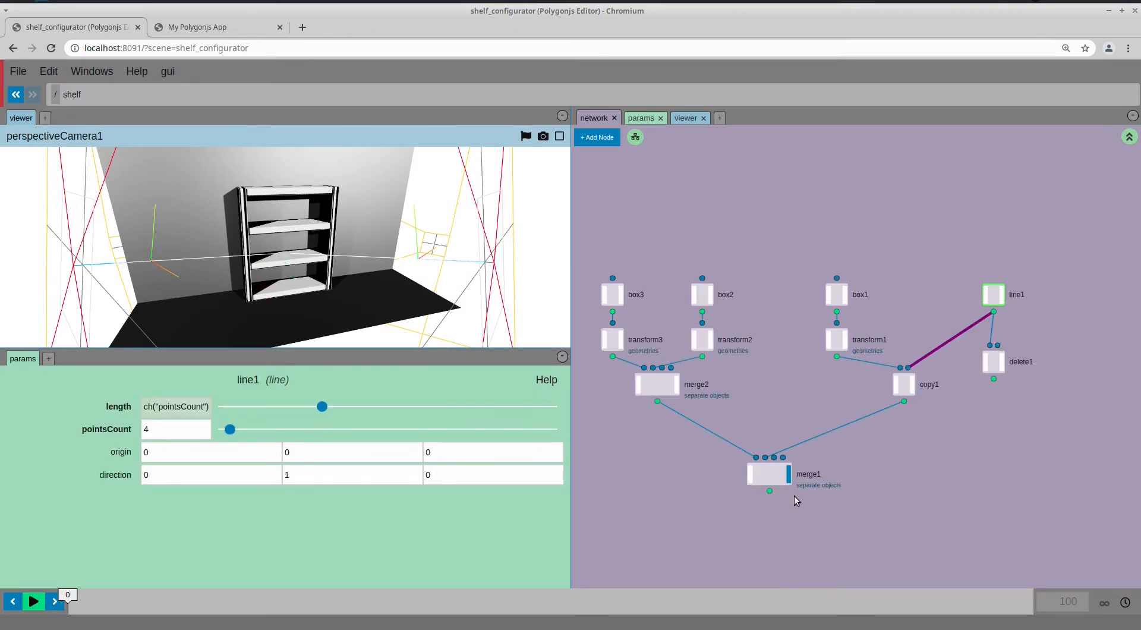
{"action": "middle_click_drag", "start_coordinate": [793, 495], "coordinate": [797, 385]}
{"action": "middle_click_drag", "start_coordinate": [796, 385], "coordinate": [791, 358]}
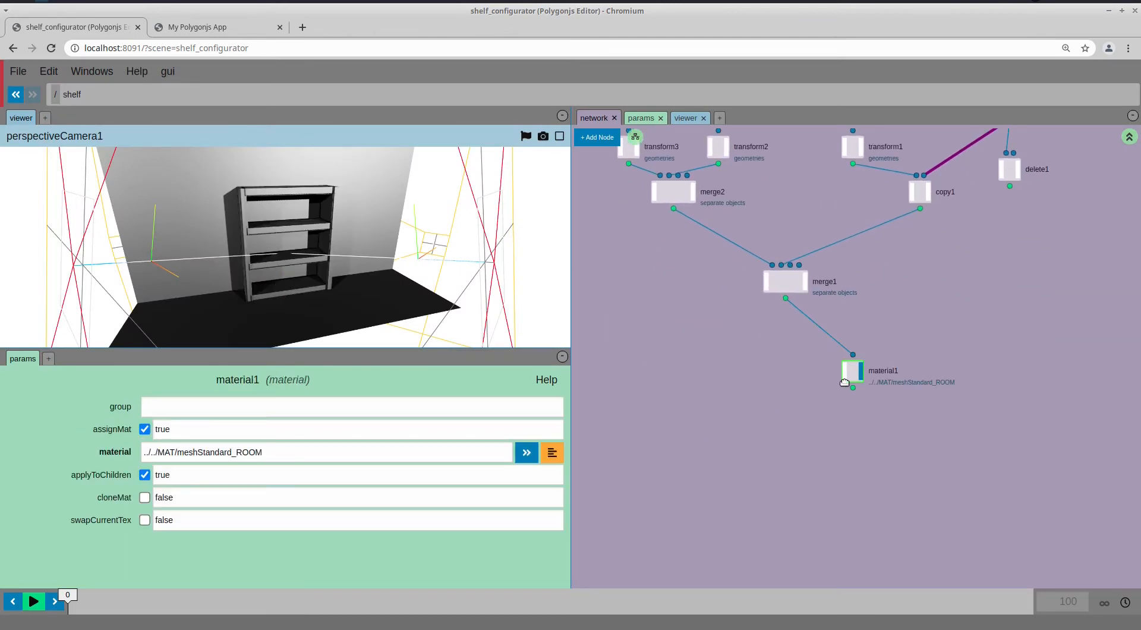
{"action": "left_click_drag", "start_coordinate": [844, 382], "coordinate": [778, 361]}
Assign meshStandard_SHELF to the shelf's material node instead of the room material
{"action": "left_click", "coordinate": [526, 452]}
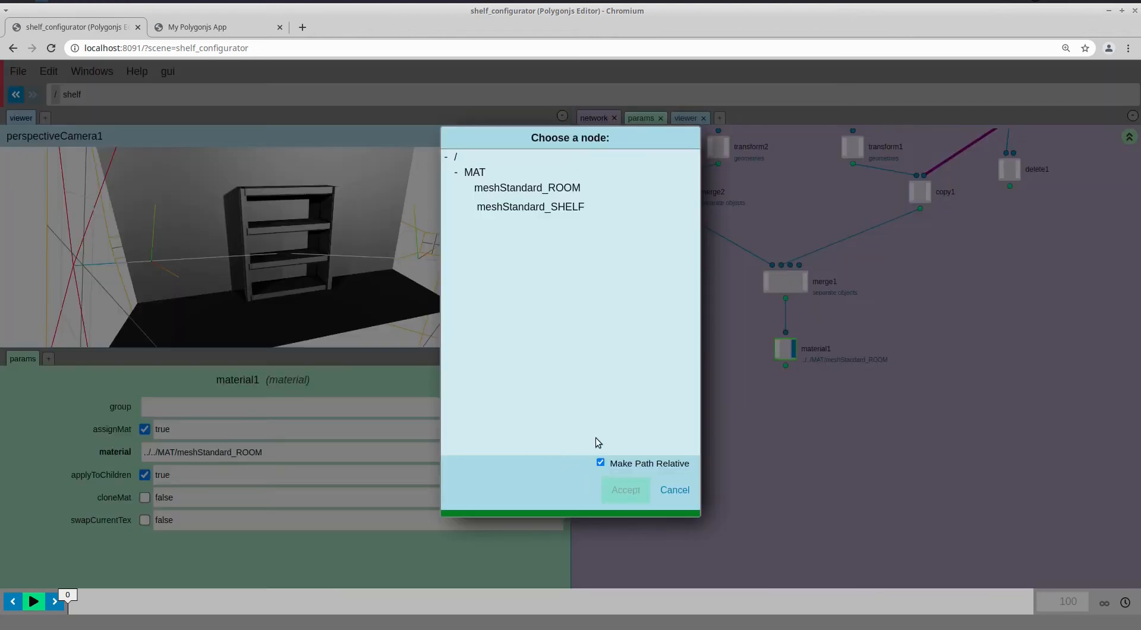
{"action": "left_click", "coordinate": [509, 205]}
{"action": "left_click_drag", "start_coordinate": [364, 275], "coordinate": [397, 266]}
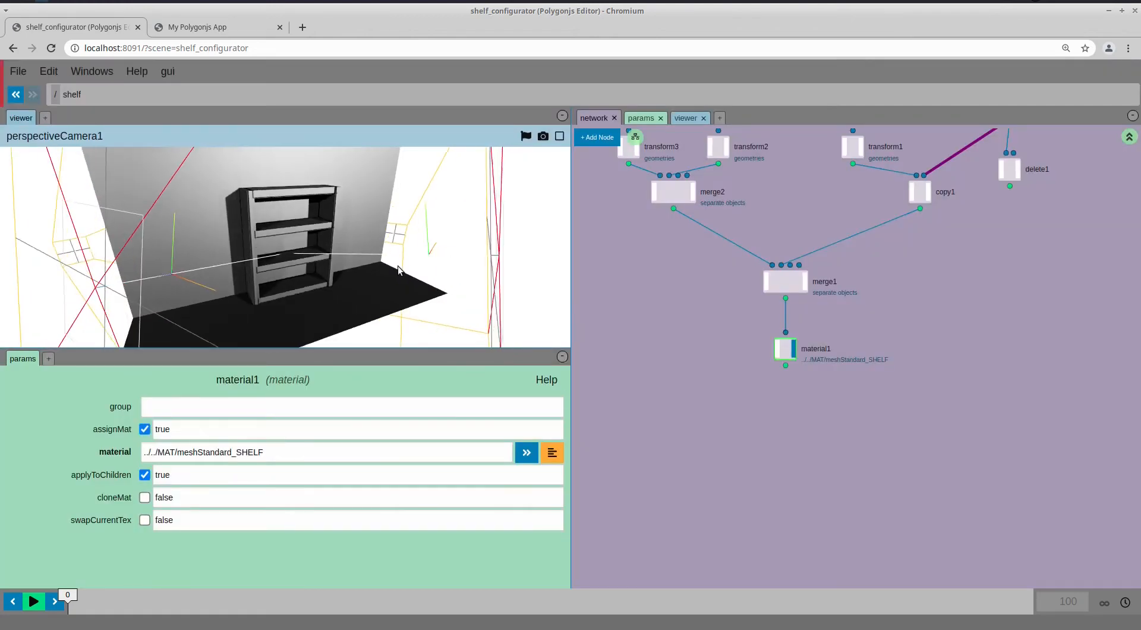
In the MAT network, set meshStandard_ROOM's metalness to 0 and raise its roughness to the maximum
{"action": "left_click", "coordinate": [527, 451]}
{"action": "left_click", "coordinate": [746, 365]}
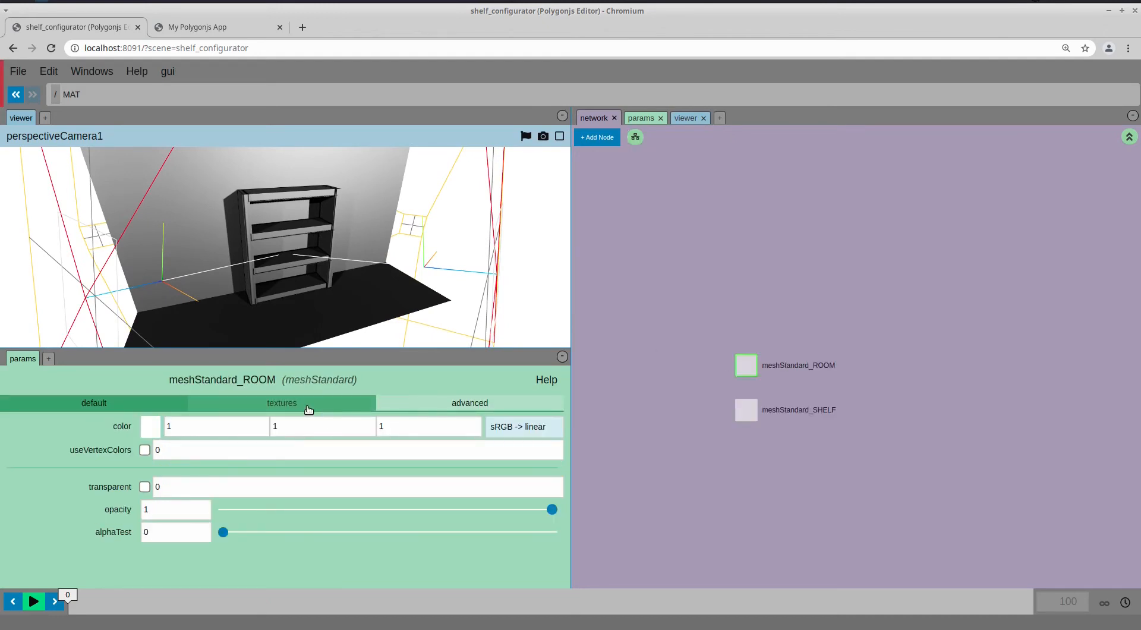
{"action": "left_click", "coordinate": [281, 402]}
{"action": "scroll", "coordinate": [338, 504], "scroll_direction": "down", "scroll_amount": 3}
{"action": "scroll", "coordinate": [339, 504], "scroll_direction": "up", "scroll_amount": 1}
{"action": "scroll", "coordinate": [339, 504], "scroll_direction": "down", "scroll_amount": 1}
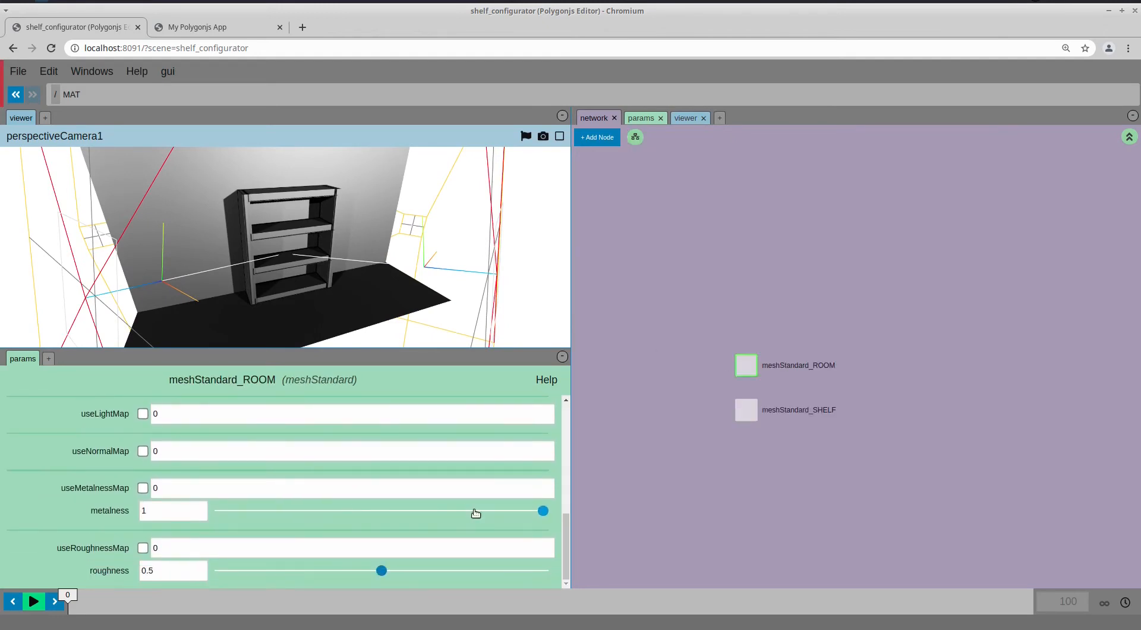
{"action": "left_click_drag", "start_coordinate": [543, 511], "coordinate": [217, 512]}
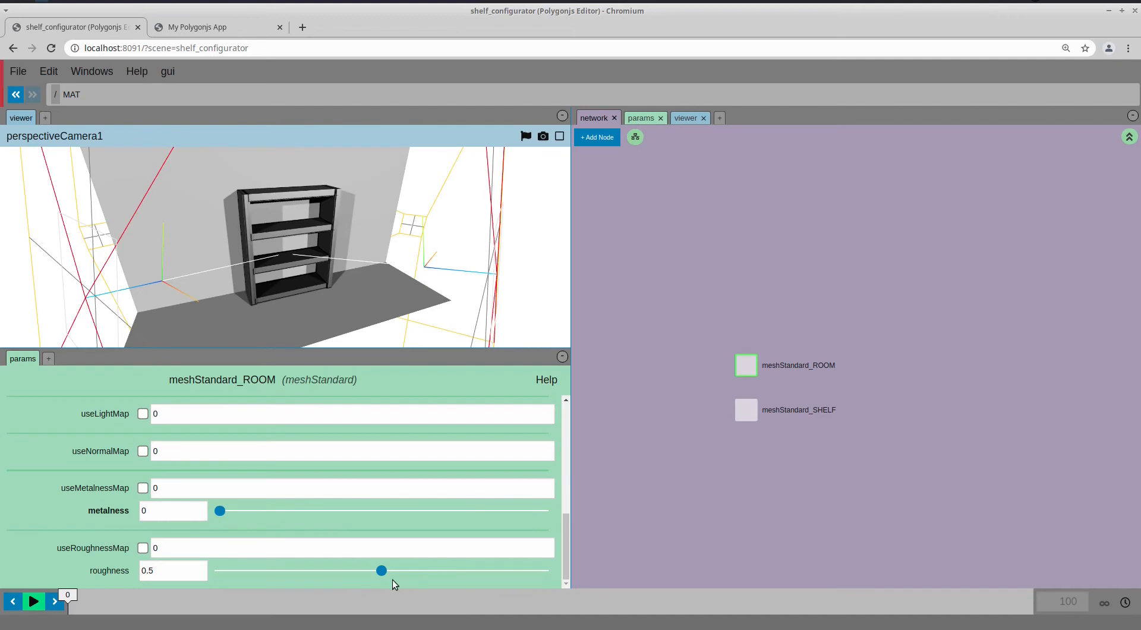
{"action": "left_click_drag", "start_coordinate": [382, 570], "coordinate": [548, 572]}
Set meshStandard_SHELF's metalness to 0 and its roughness to 1
{"action": "left_click", "coordinate": [746, 409]}
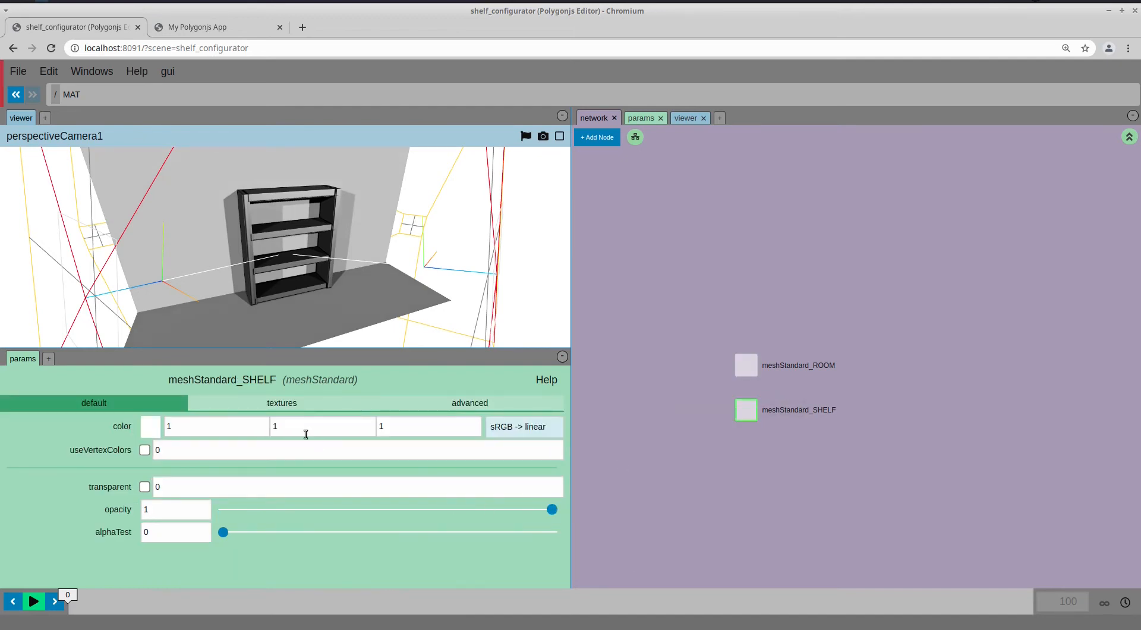
{"action": "left_click", "coordinate": [281, 403]}
{"action": "scroll", "coordinate": [382, 528], "scroll_direction": "down", "scroll_amount": 4}
{"action": "scroll", "coordinate": [482, 495], "scroll_direction": "down", "scroll_amount": 3}
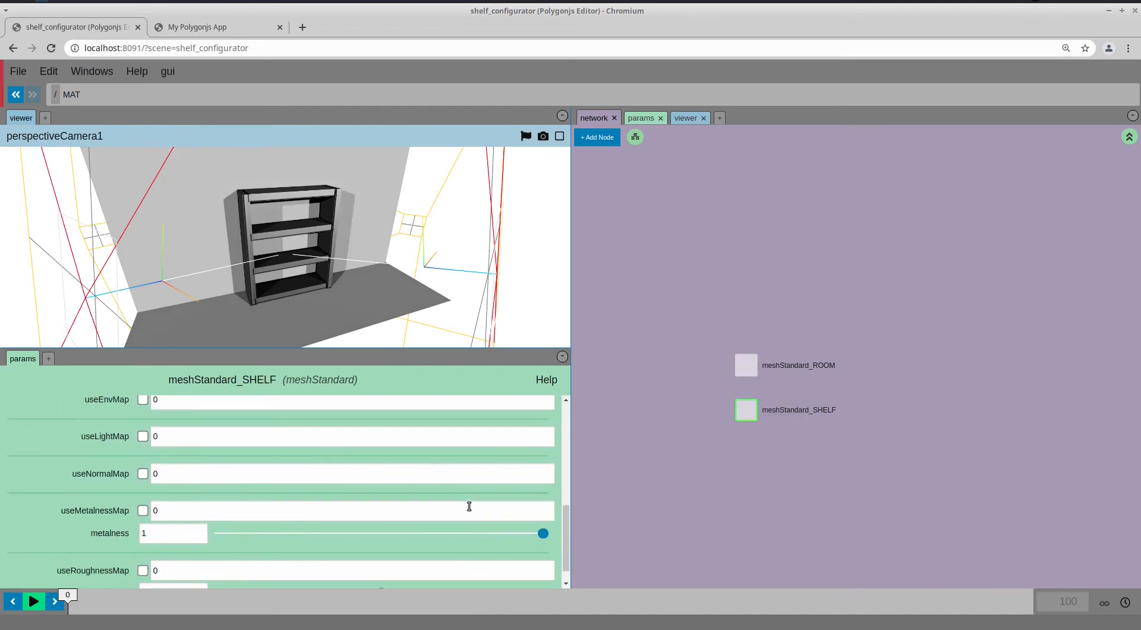
{"action": "left_click_drag", "start_coordinate": [542, 512], "coordinate": [141, 516]}
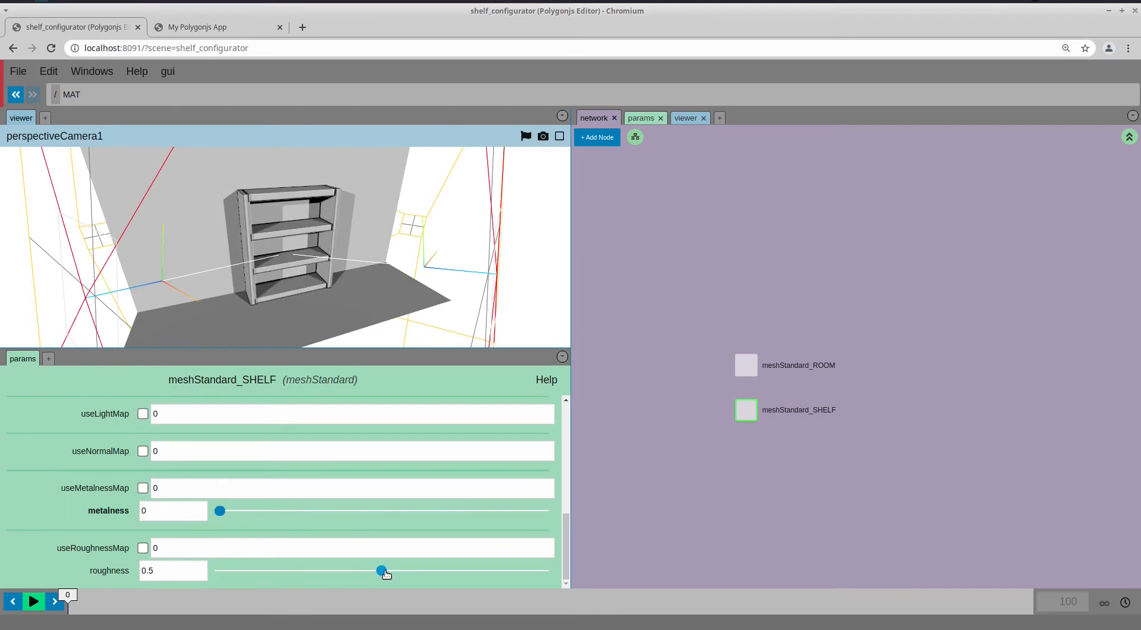
{"action": "left_click_drag", "start_coordinate": [382, 571], "coordinate": [645, 530]}
{"action": "left_click_drag", "start_coordinate": [387, 274], "coordinate": [322, 249]}
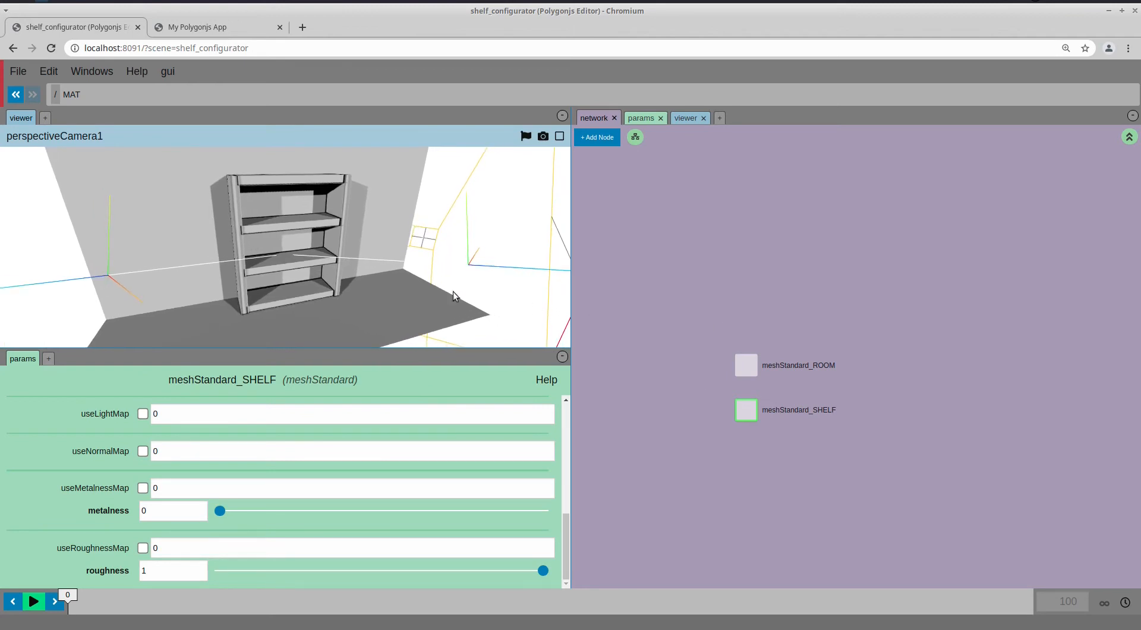
{"action": "left_click_drag", "start_coordinate": [453, 291], "coordinate": [312, 254]}
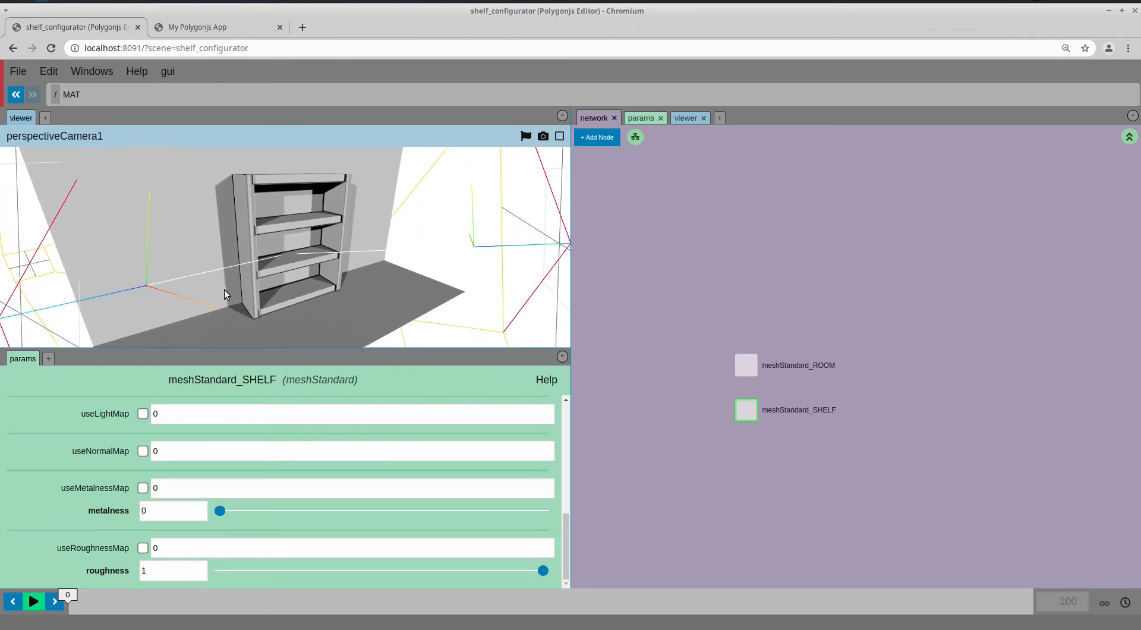
Return to the scene's root network and set directionalLight1's shadow bias to 0
{"action": "left_click", "coordinate": [1127, 138]}
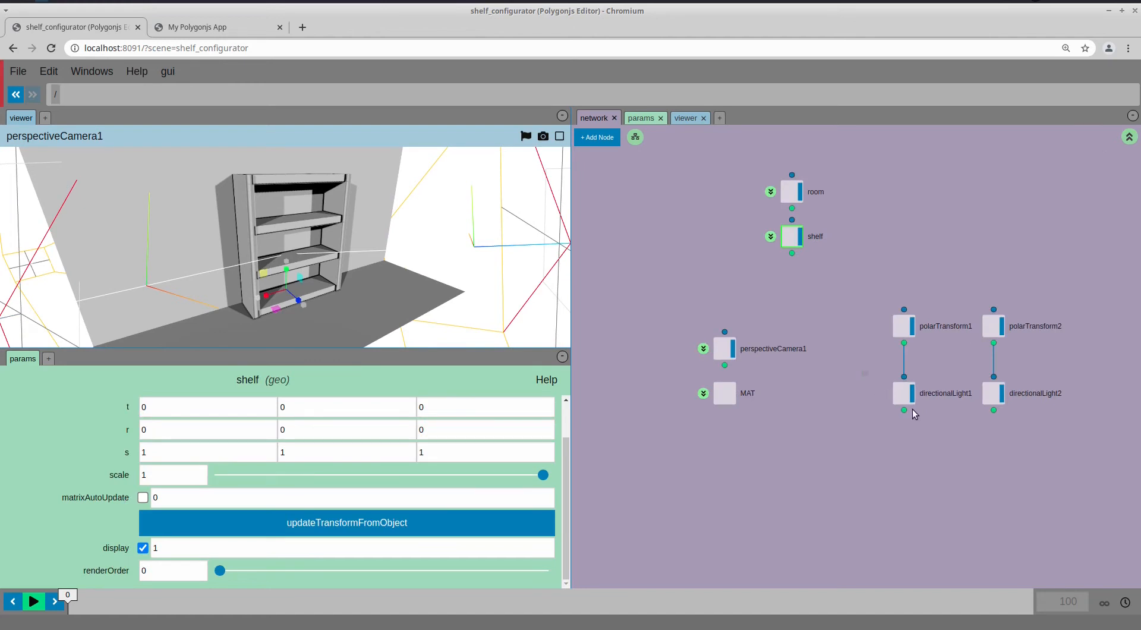
{"action": "left_click", "coordinate": [904, 393]}
{"action": "left_click_drag", "start_coordinate": [161, 494], "coordinate": [191, 503]}
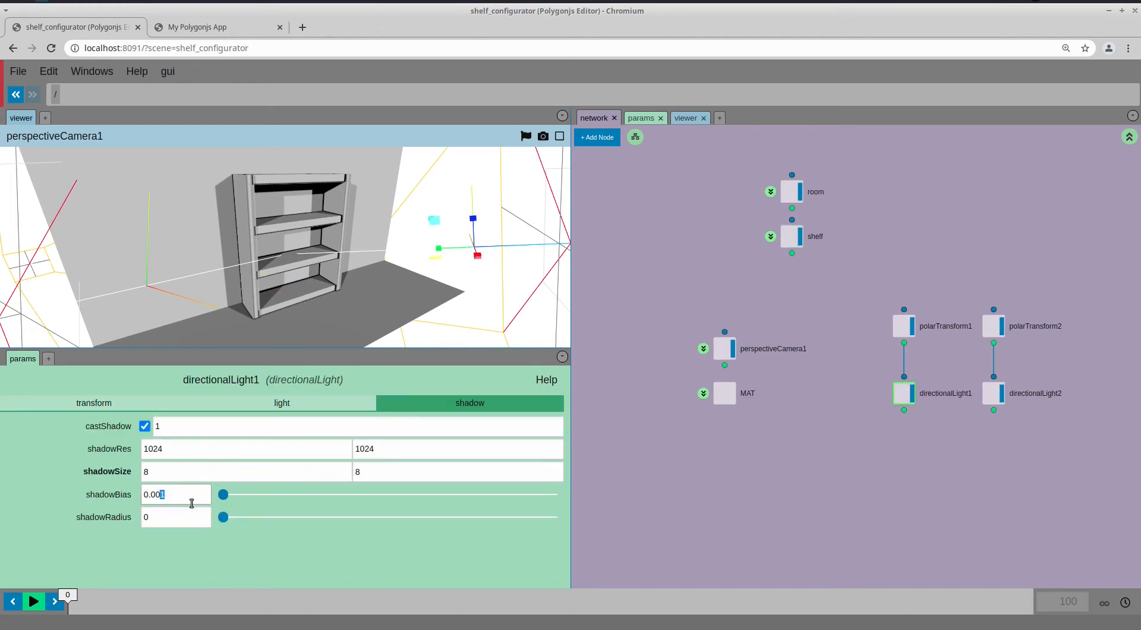
{"action": "key", "text": "BackSpace"}
{"action": "key", "text": "BackSpace"}
{"action": "key", "text": "BackSpace"}
{"action": "key", "text": "BackSpace"}
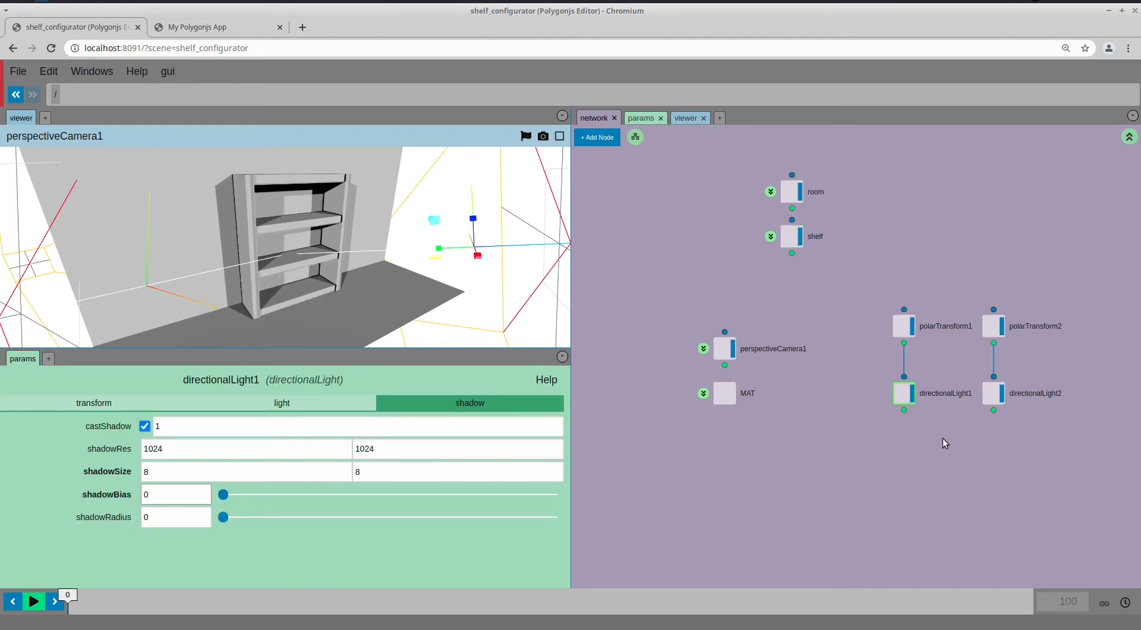
Set directionalLight2's shadow bias to 0 and enter the MAT network
{"action": "left_click", "coordinate": [993, 393]}
{"action": "left_click", "coordinate": [445, 405]}
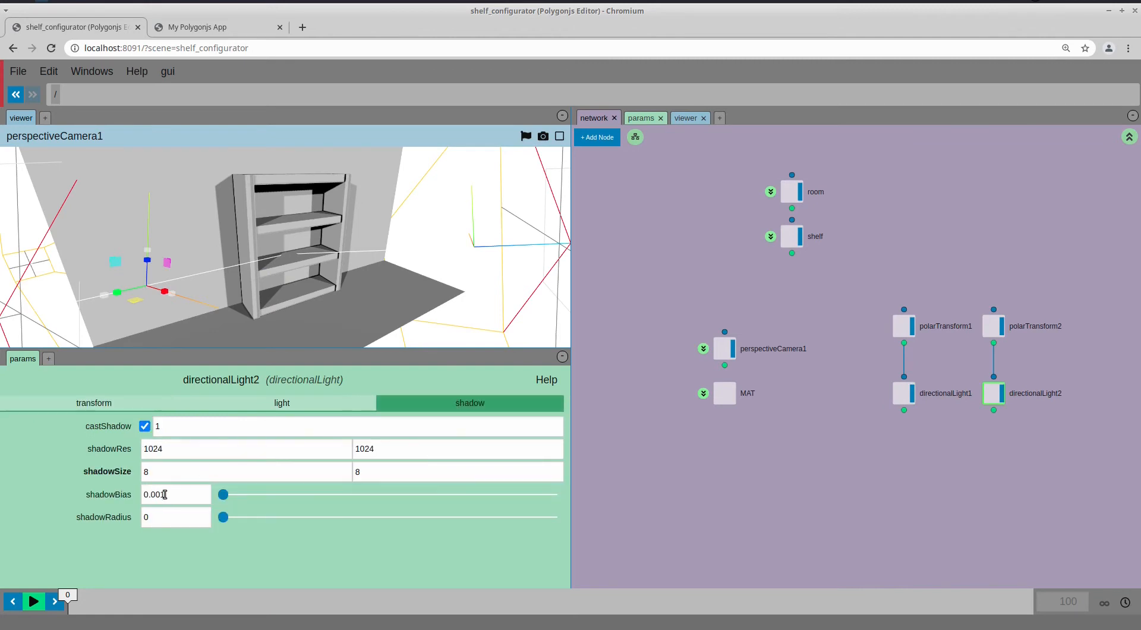
{"action": "left_click_drag", "start_coordinate": [161, 495], "coordinate": [223, 500]}
{"action": "key", "text": "Return"}
{"action": "left_click_drag", "start_coordinate": [340, 229], "coordinate": [348, 186]}
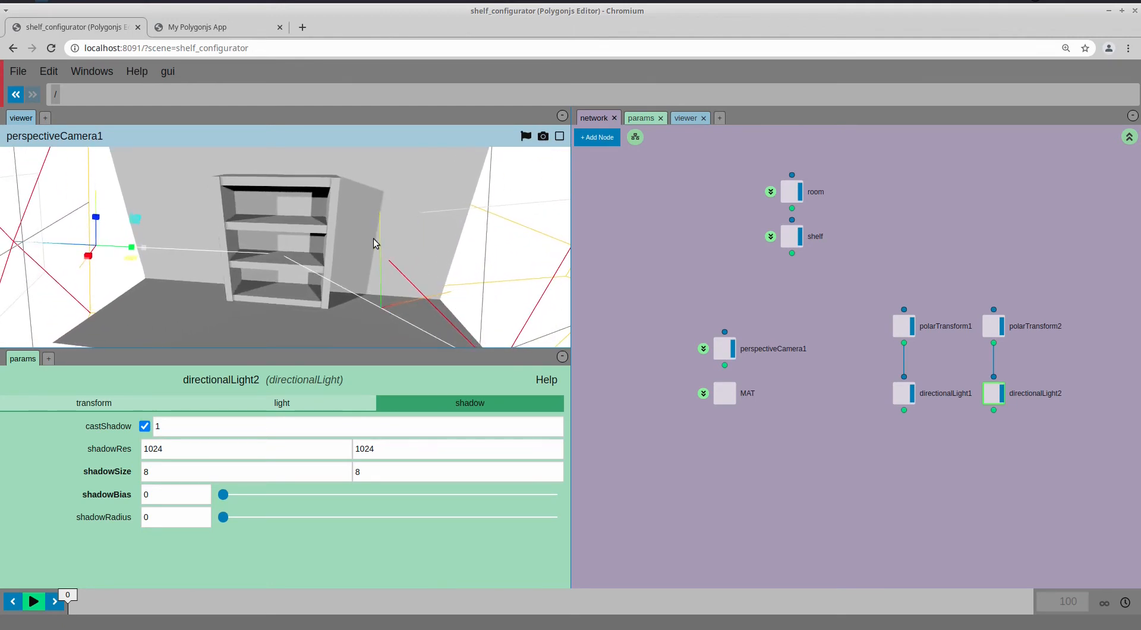
{"action": "left_click_drag", "start_coordinate": [344, 276], "coordinate": [361, 276]}
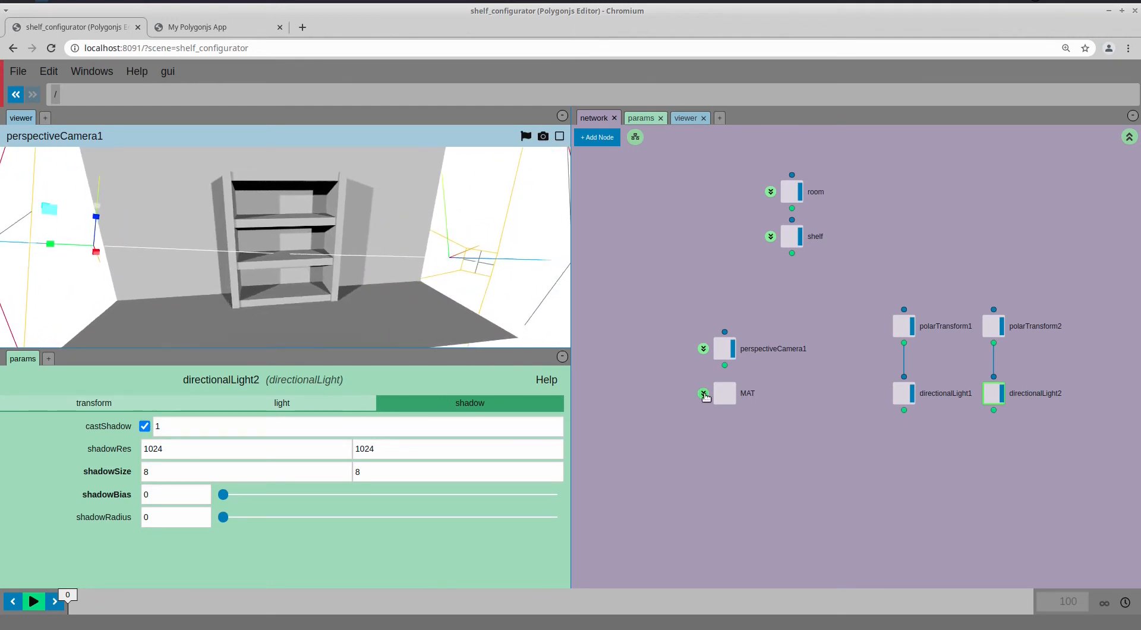
{"action": "double_click", "coordinate": [724, 393]}
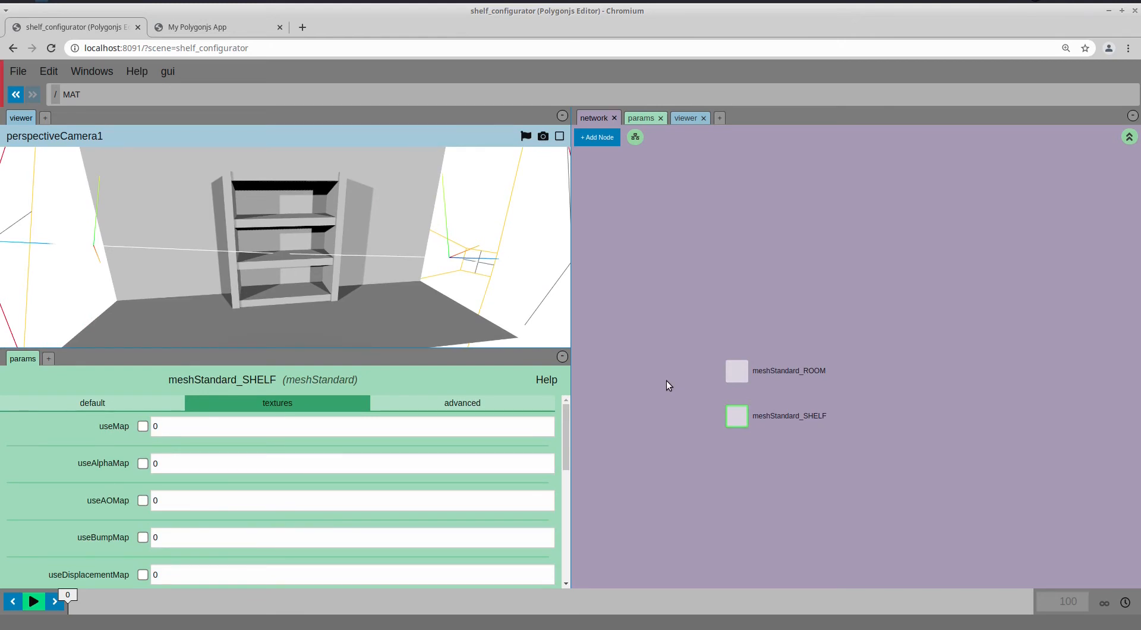
{"action": "left_click_drag", "start_coordinate": [689, 350], "coordinate": [763, 388]}
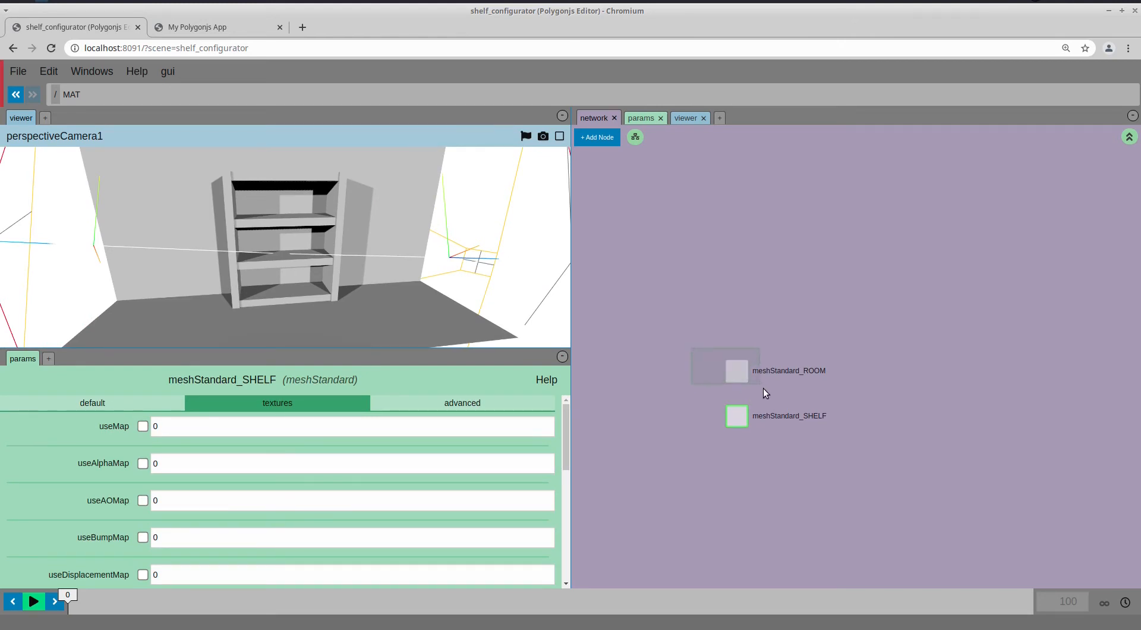
{"action": "key", "text": "Tab"}
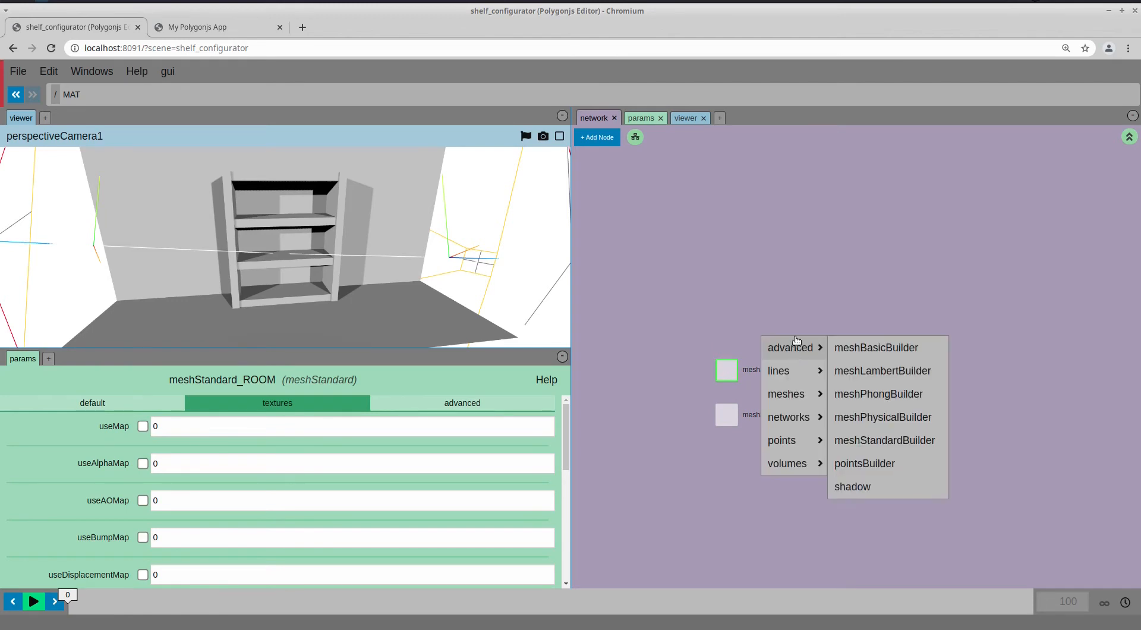
{"action": "key", "text": "Tab"}
{"action": "key", "text": "Tab"}
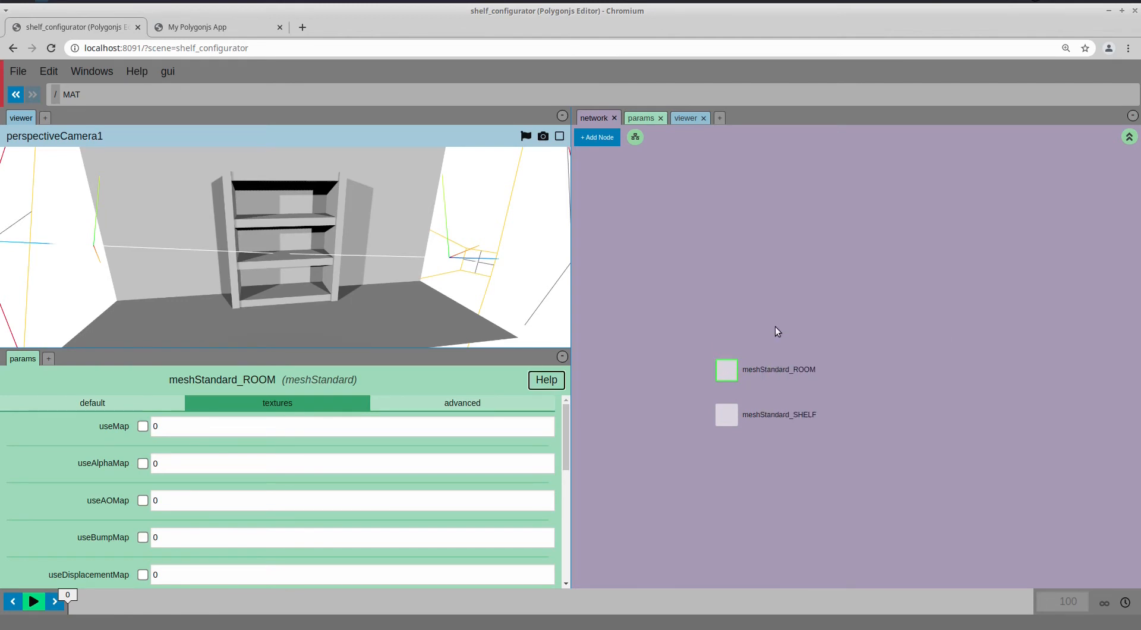
{"action": "left_click", "coordinate": [786, 380]}
{"action": "left_click_drag", "start_coordinate": [798, 345], "coordinate": [794, 349]}
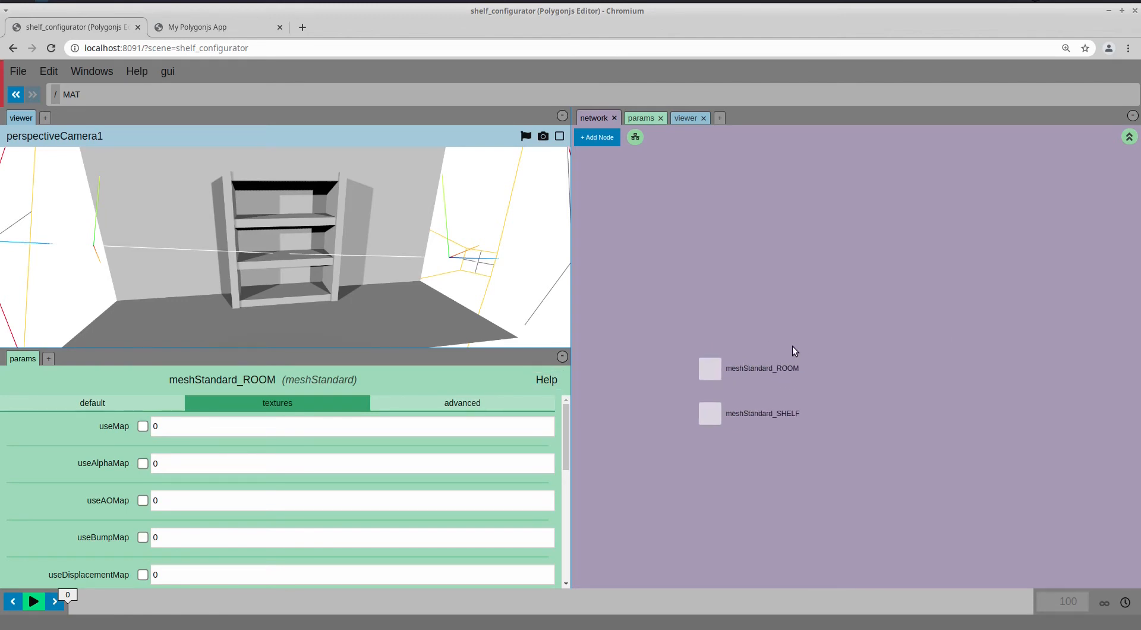
Add a meshStandardBuilder node beside meshStandard_ROOM and bring up its advanced shadowPCSS option
{"action": "key", "text": "Tab"}
{"action": "type", "text": "mes"}
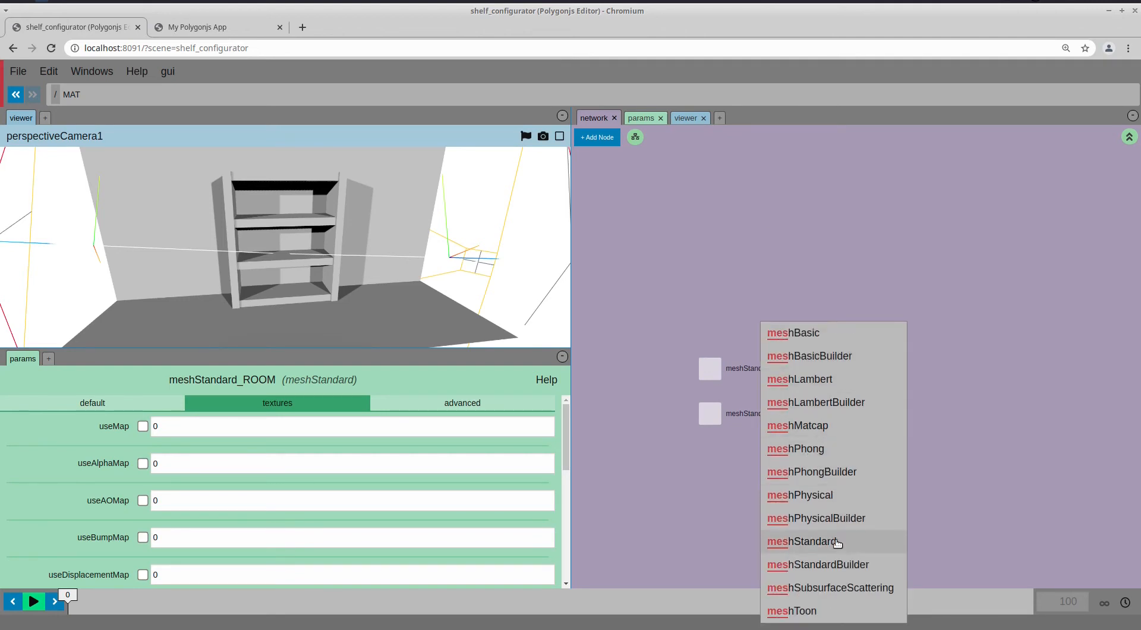
{"action": "left_click", "coordinate": [835, 564]}
{"action": "left_click", "coordinate": [838, 367]}
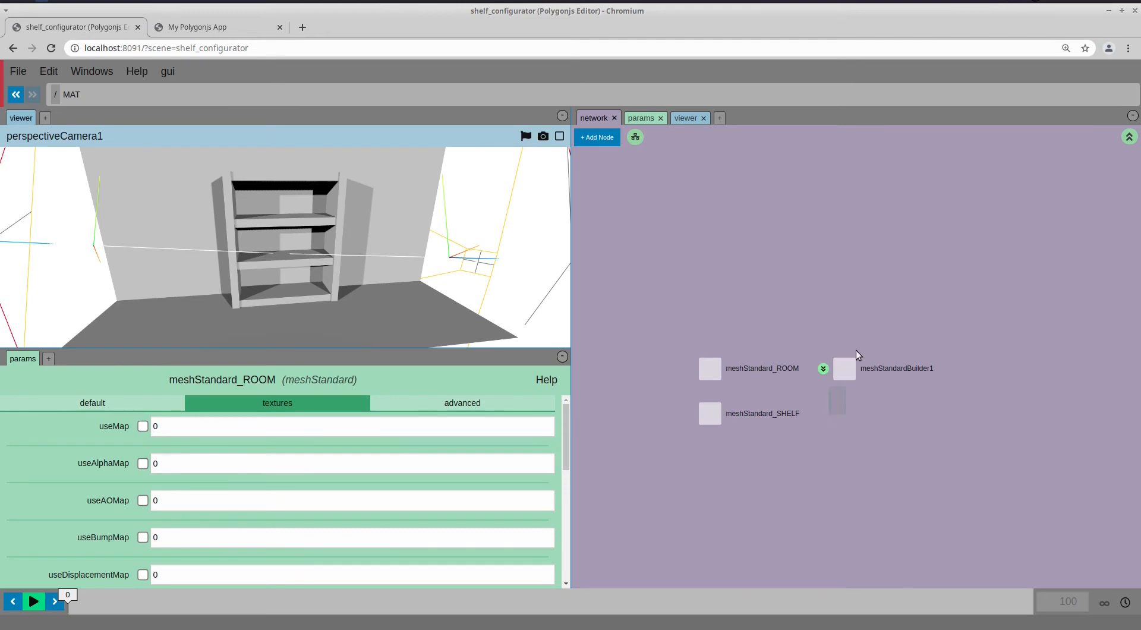
{"action": "left_click", "coordinate": [499, 405]}
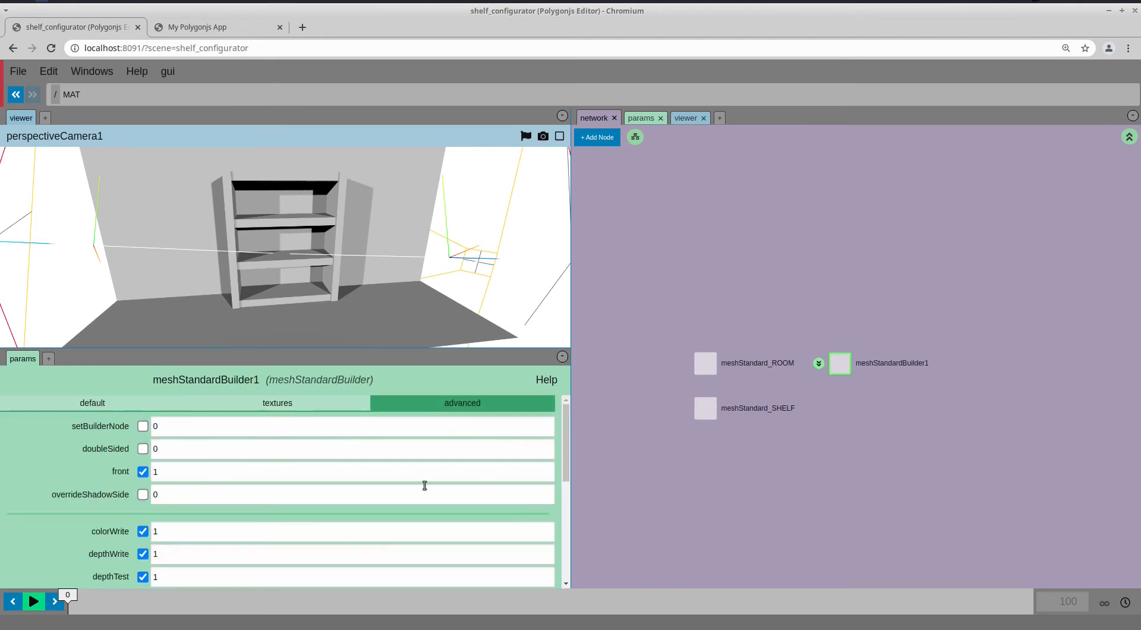
{"action": "scroll", "coordinate": [362, 525], "scroll_direction": "down", "scroll_amount": 3}
{"action": "scroll", "coordinate": [363, 526], "scroll_direction": "down", "scroll_amount": 1}
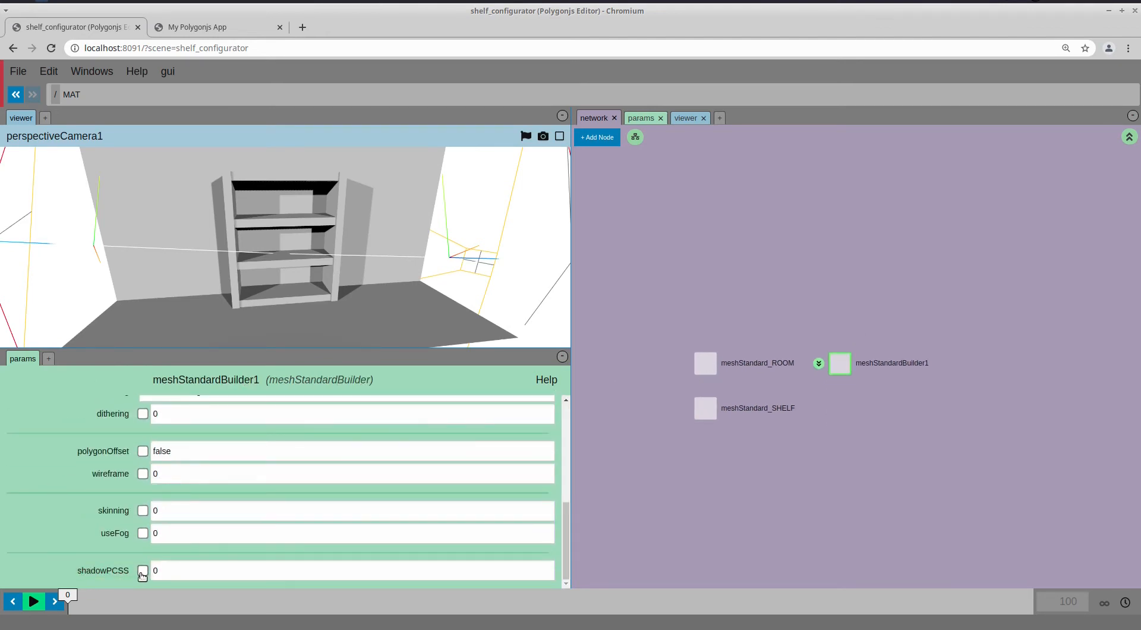
Rename the new builder material node to meshStandardBuilder_ROOM
{"action": "left_click", "coordinate": [867, 363]}
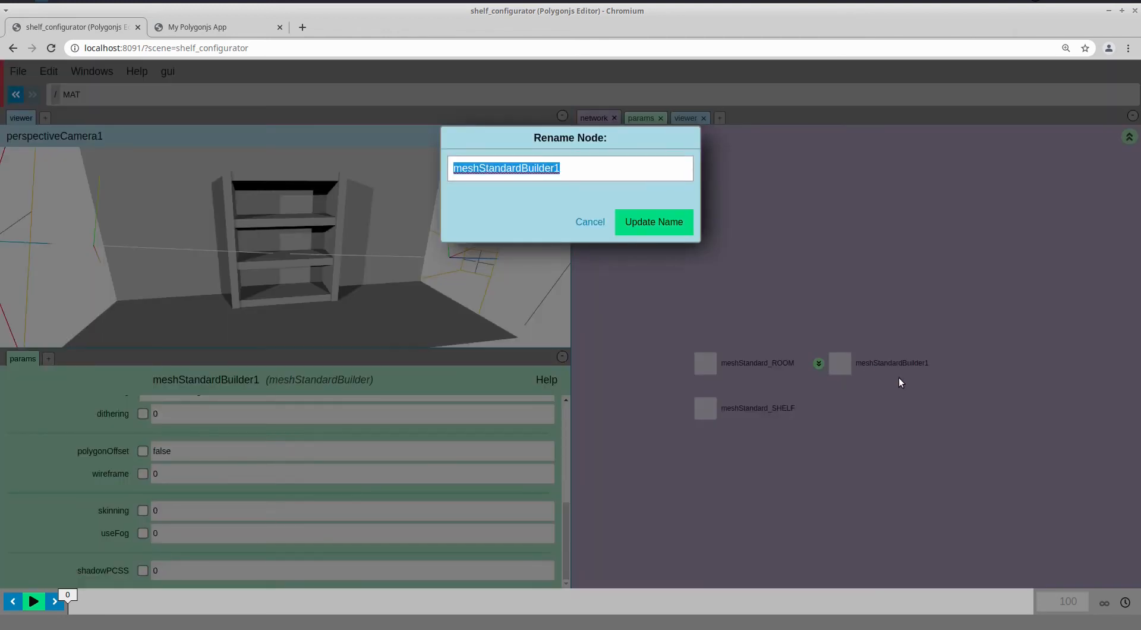
{"action": "key", "text": "End"}
{"action": "key", "text": "BackSpace"}
{"action": "type", "text": "_ROOM"}
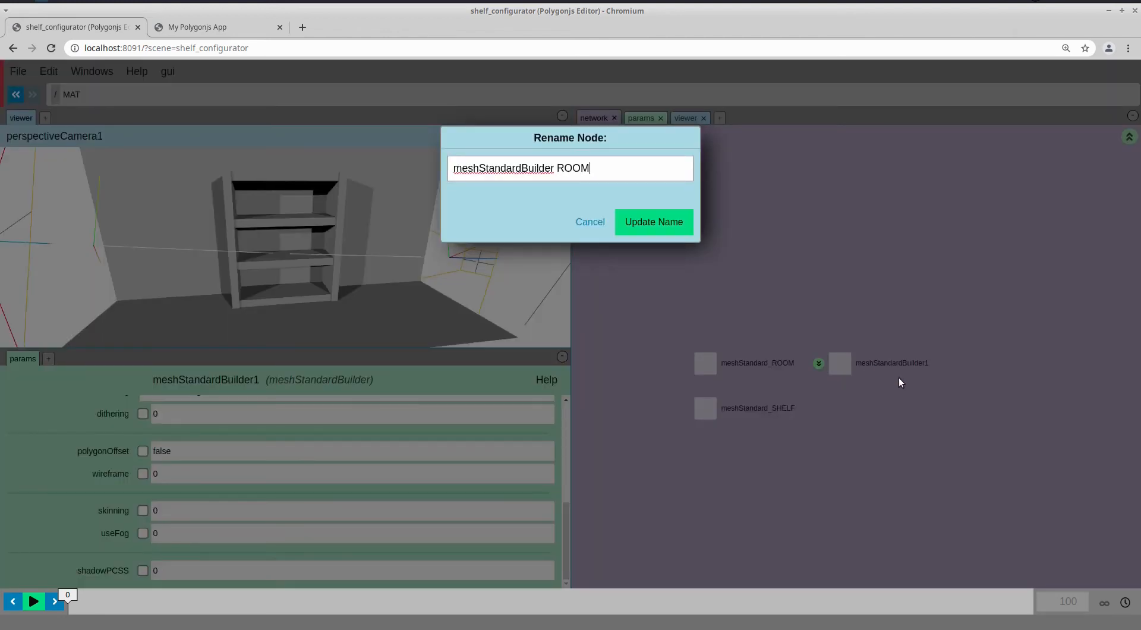
{"action": "key", "text": "Return"}
Duplicate meshStandardBuilder_ROOM, place the copy below it beside meshStandard_SHELF, and rename it meshStandardBuilder_SHELF
{"action": "key", "text": "ctrl+v"}
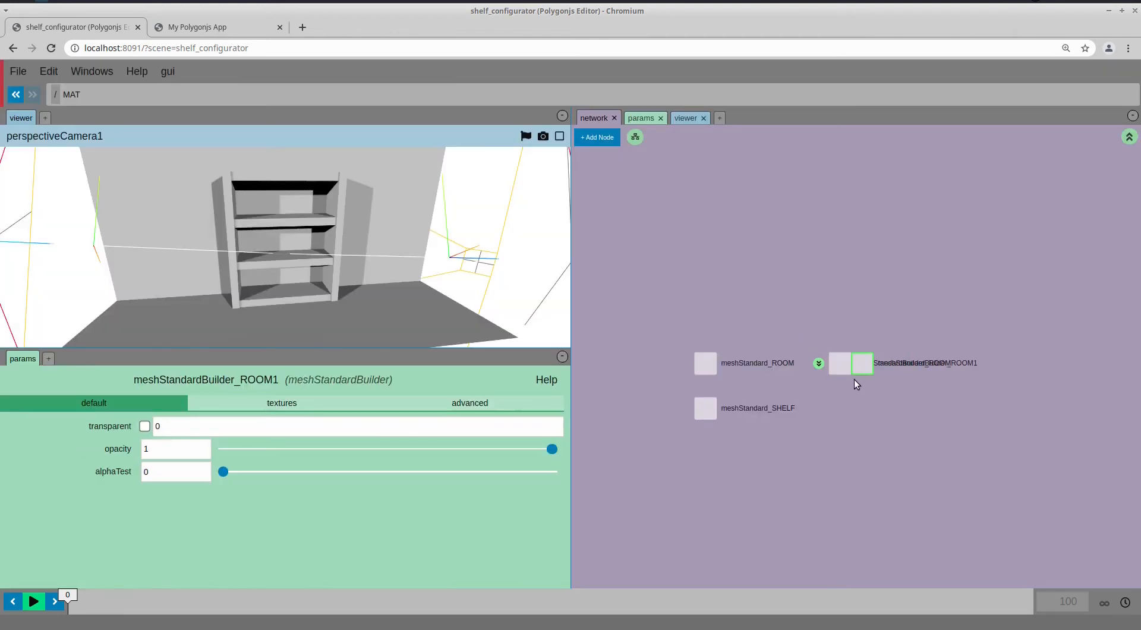
{"action": "left_click_drag", "start_coordinate": [862, 365], "coordinate": [839, 409]}
{"action": "left_click", "coordinate": [873, 409]}
{"action": "key", "text": "End"}
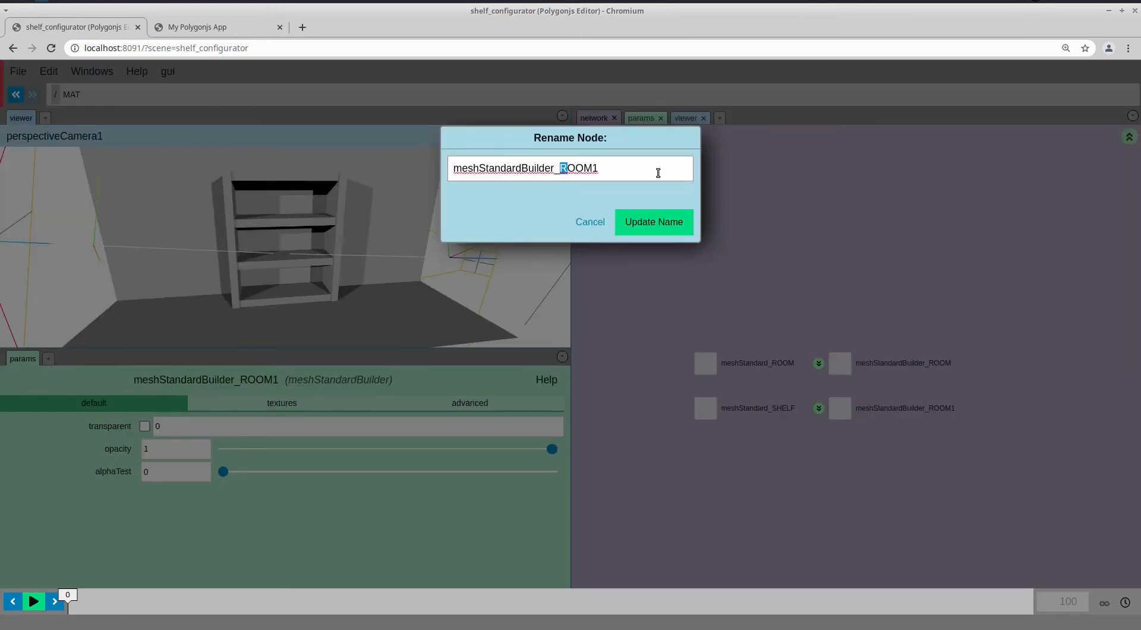
{"action": "key", "text": "shift+Left"}
{"action": "key", "text": "shift+Left"}
{"action": "key", "text": "shift+Left"}
{"action": "key", "text": "shift+Left"}
{"action": "key", "text": "shift+Left"}
{"action": "type", "text": "SHELF"}
{"action": "key", "text": "Return"}
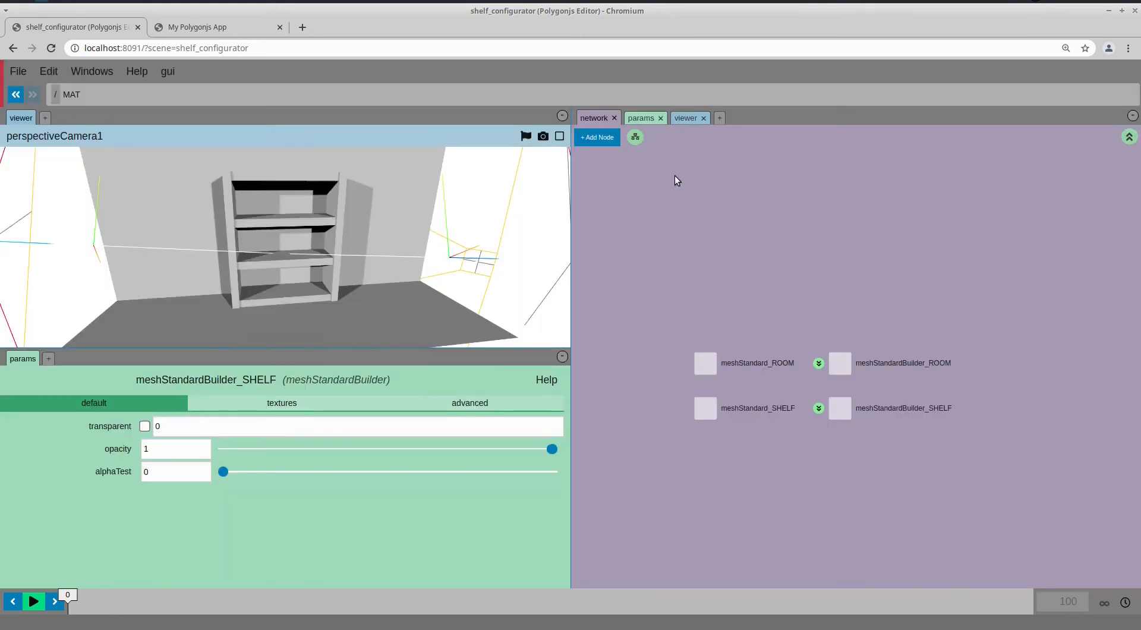
Inside the room object, assign meshStandardBuilder_ROOM to the material1 node, keeping the path relative
{"action": "key", "text": "u"}
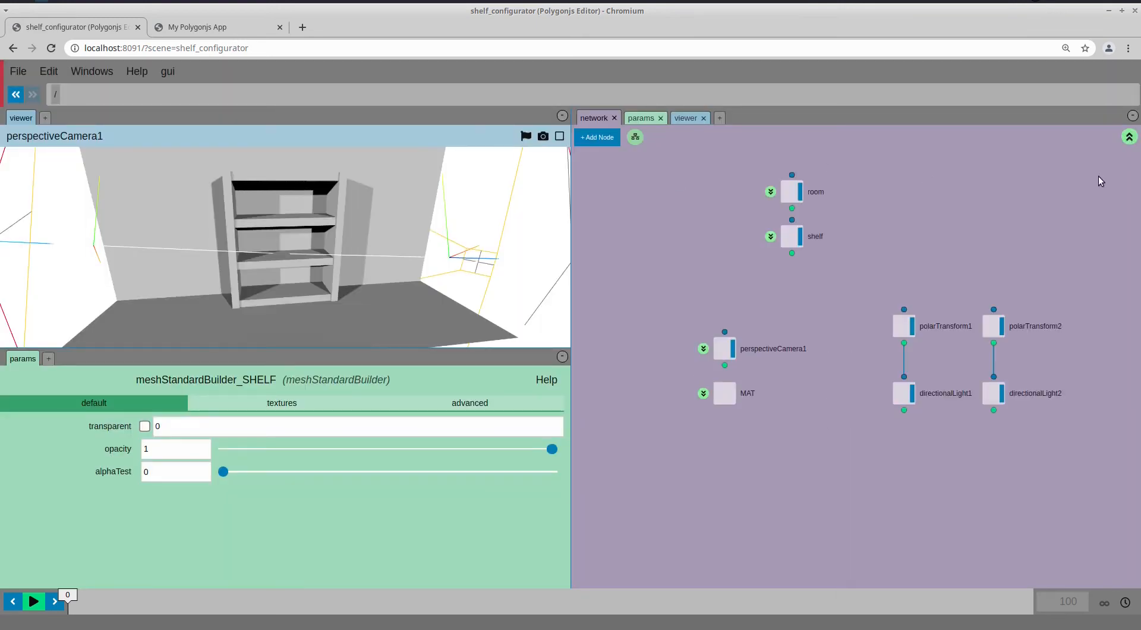
{"action": "left_click", "coordinate": [770, 192]}
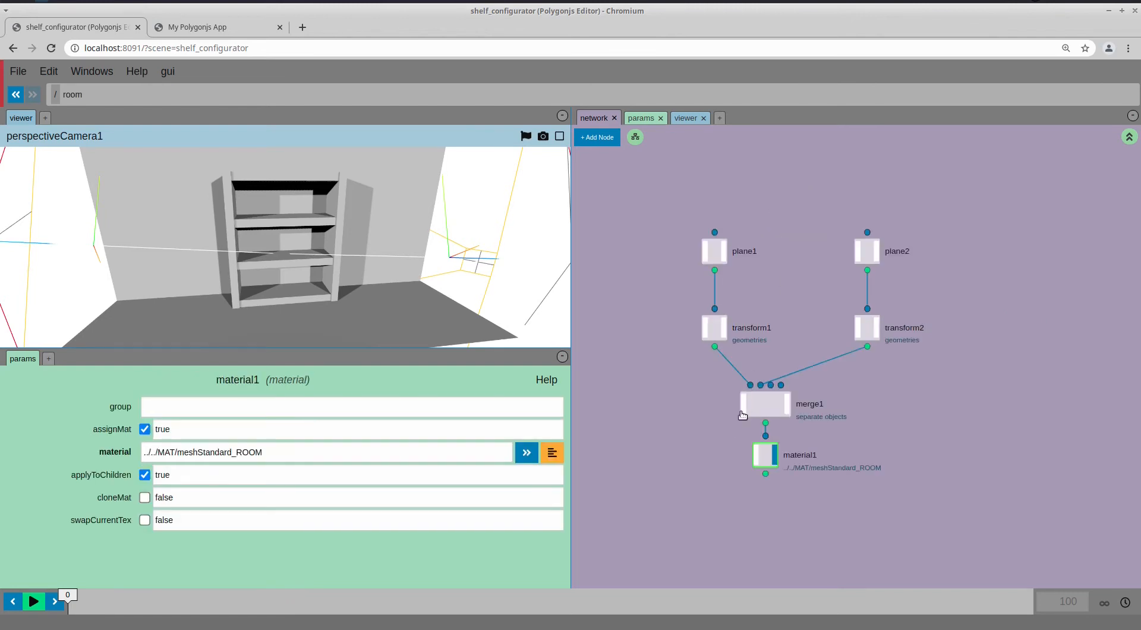
{"action": "left_click", "coordinate": [542, 459]}
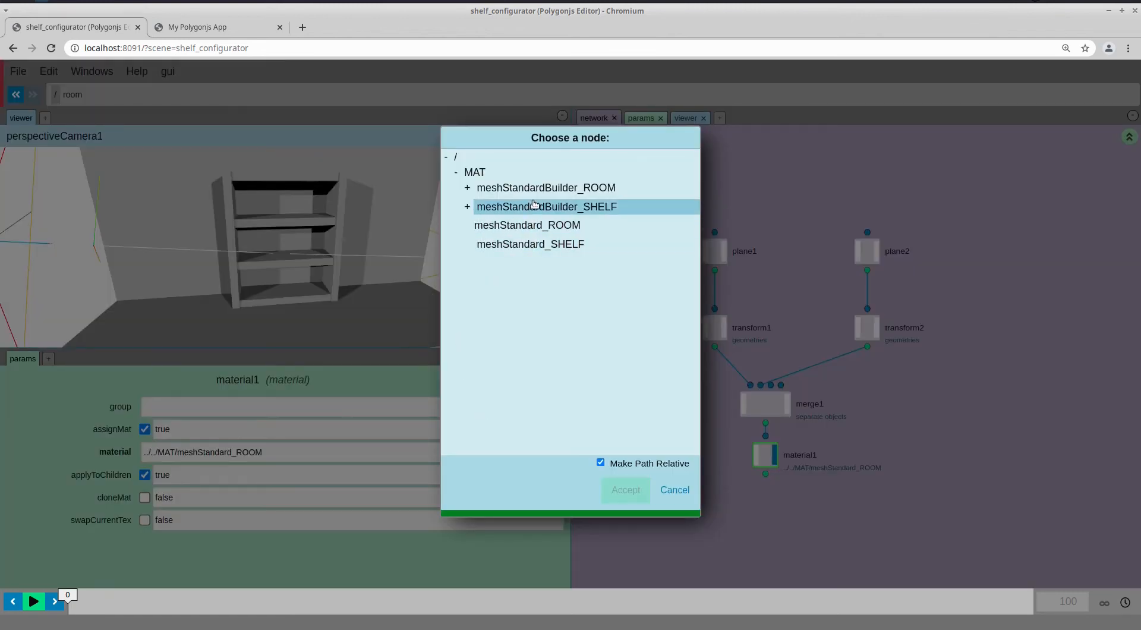
{"action": "left_click", "coordinate": [535, 187]}
{"action": "left_click", "coordinate": [626, 489]}
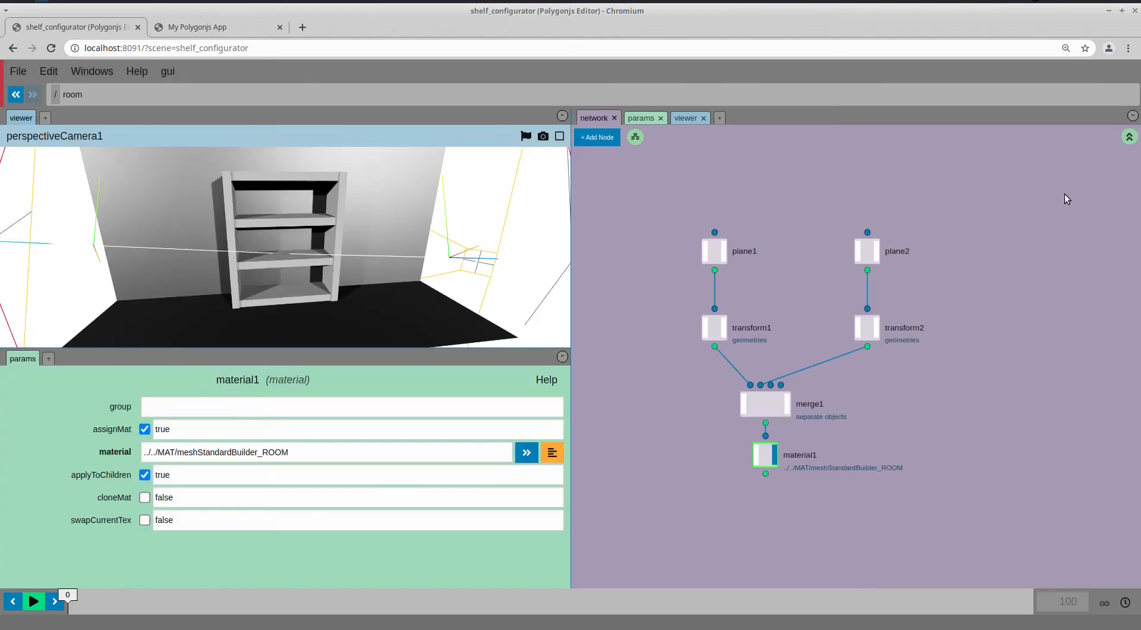
Inside the shelf object, assign meshStandardBuilder_SHELF to the material1 node, keeping the path relative
{"action": "left_click", "coordinate": [1129, 138]}
{"action": "double_click", "coordinate": [771, 244]}
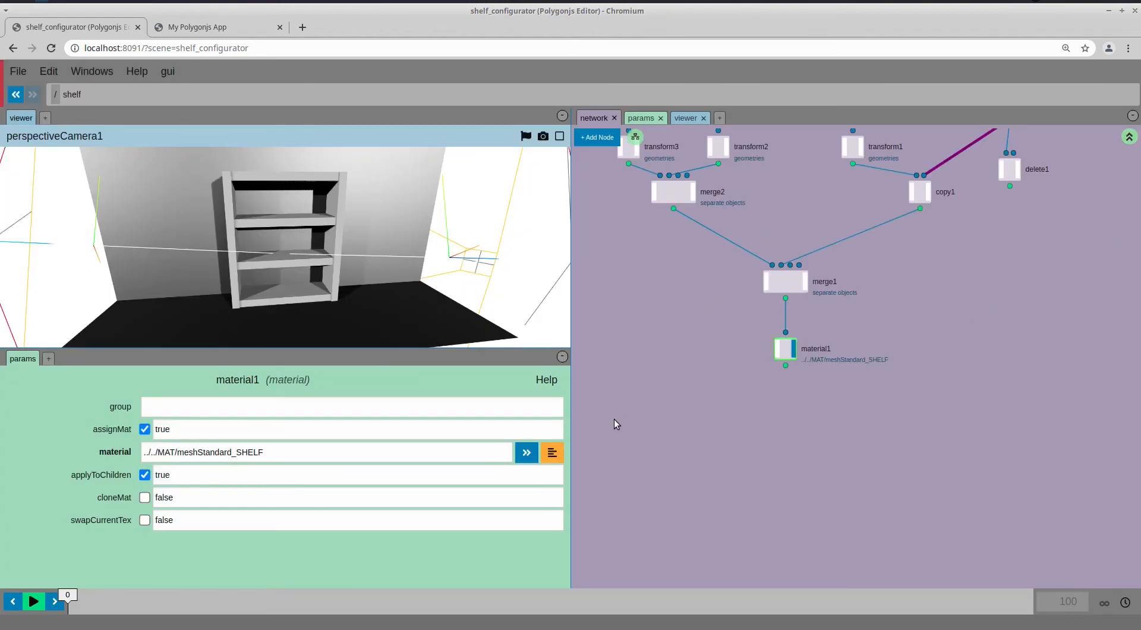
{"action": "left_click", "coordinate": [551, 452]}
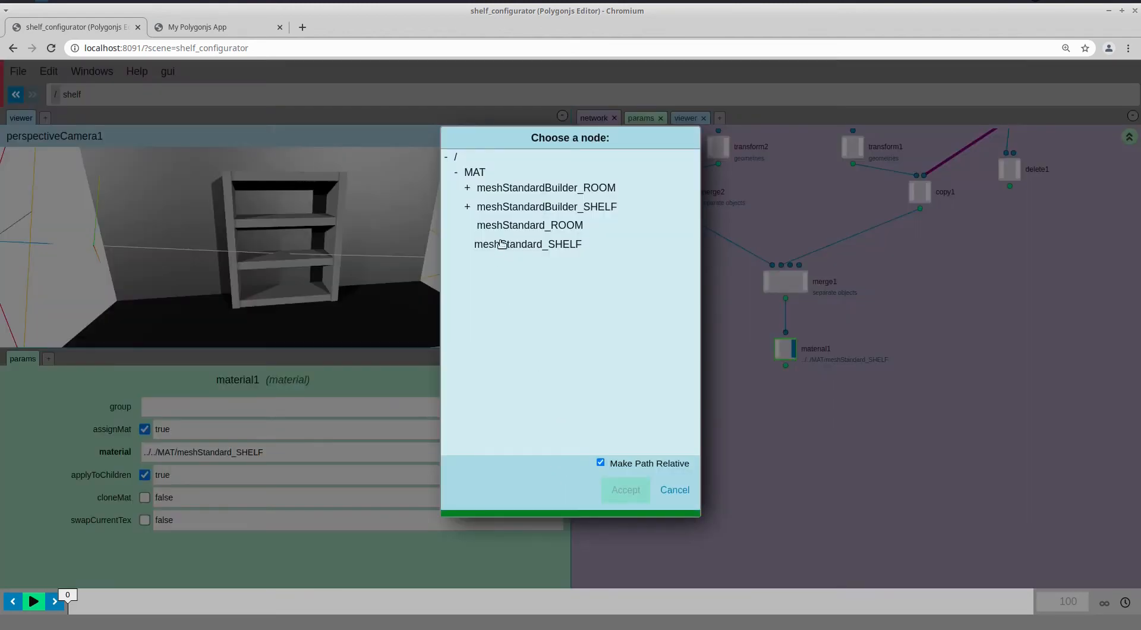
{"action": "left_click", "coordinate": [535, 206]}
{"action": "left_click", "coordinate": [626, 491]}
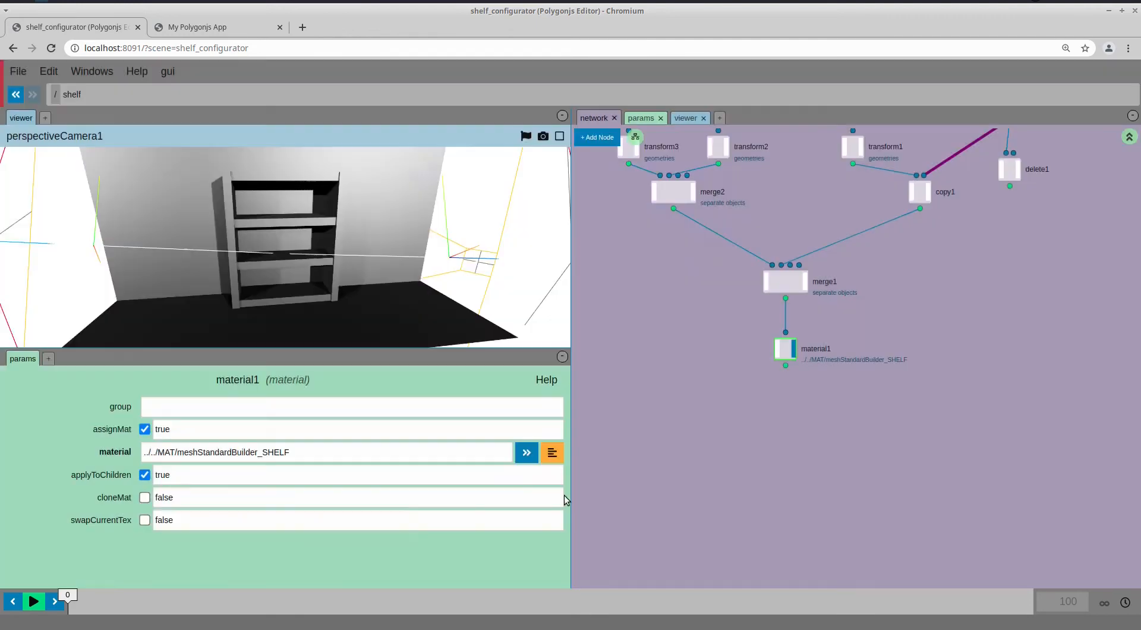
Back in the MAT network, set meshStandardBuilder_ROOM's metalness to 0 and its roughness to 1
{"action": "left_click", "coordinate": [526, 452]}
{"action": "left_click", "coordinate": [840, 362]}
{"action": "left_click", "coordinate": [307, 404]}
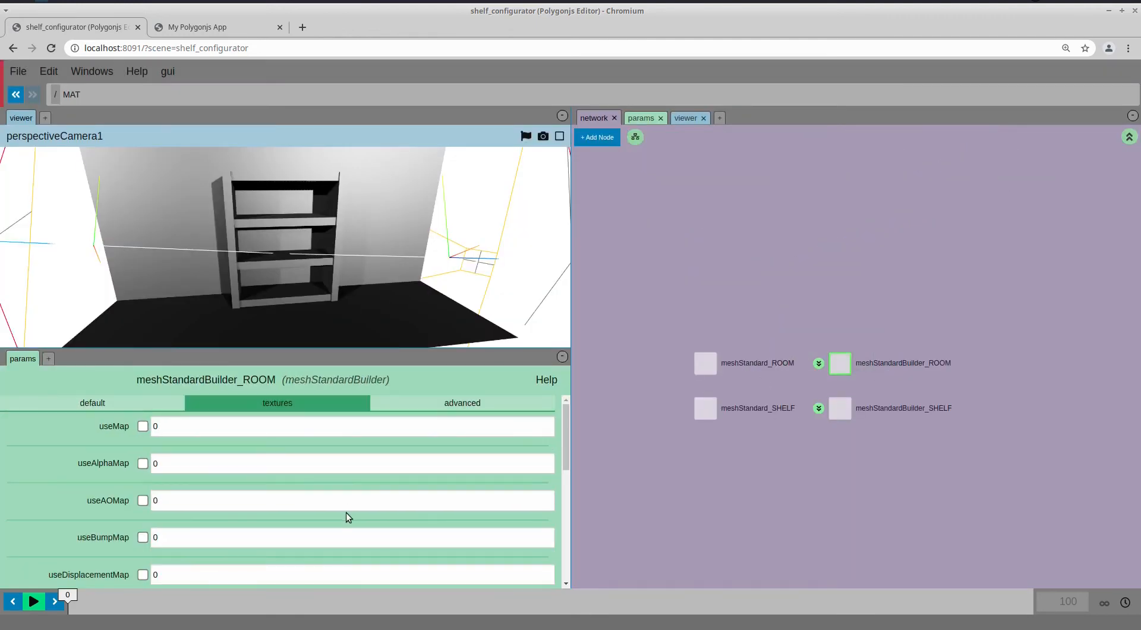
{"action": "scroll", "coordinate": [353, 503], "scroll_direction": "down", "scroll_amount": 3}
{"action": "left_click_drag", "start_coordinate": [526, 550], "coordinate": [219, 545]}
{"action": "scroll", "coordinate": [369, 519], "scroll_direction": "down", "scroll_amount": 1}
{"action": "left_click_drag", "start_coordinate": [383, 570], "coordinate": [514, 571]}
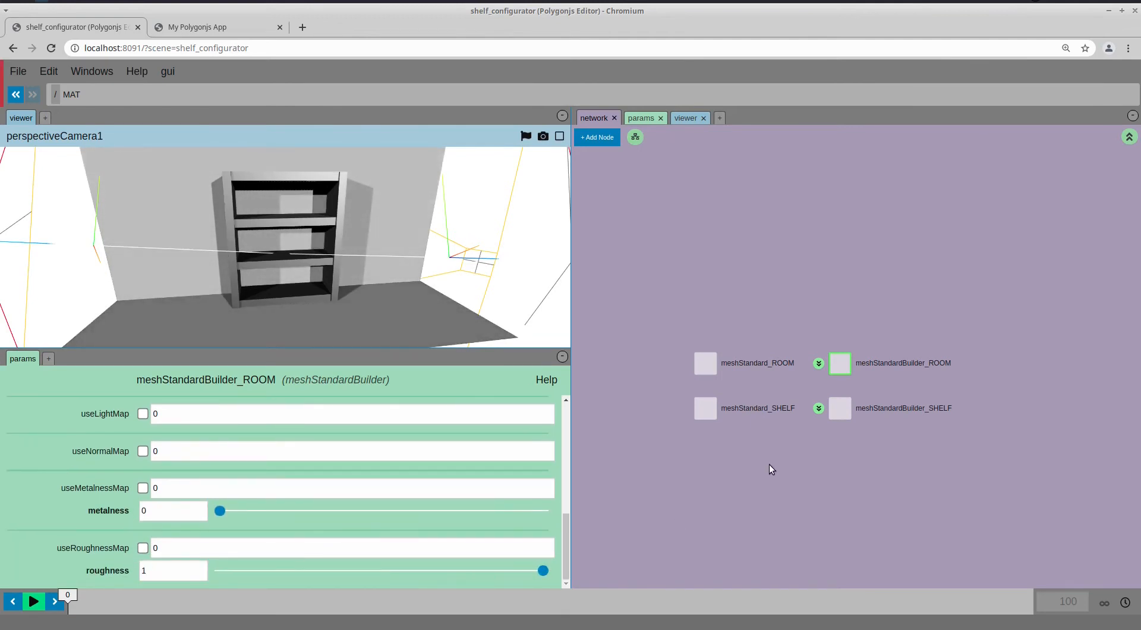
Set meshStandardBuilder_SHELF's metalness to 0 and raise its roughness to the maximum
{"action": "left_click", "coordinate": [839, 407]}
{"action": "left_click", "coordinate": [294, 411]}
{"action": "scroll", "coordinate": [363, 511], "scroll_direction": "down", "scroll_amount": 6}
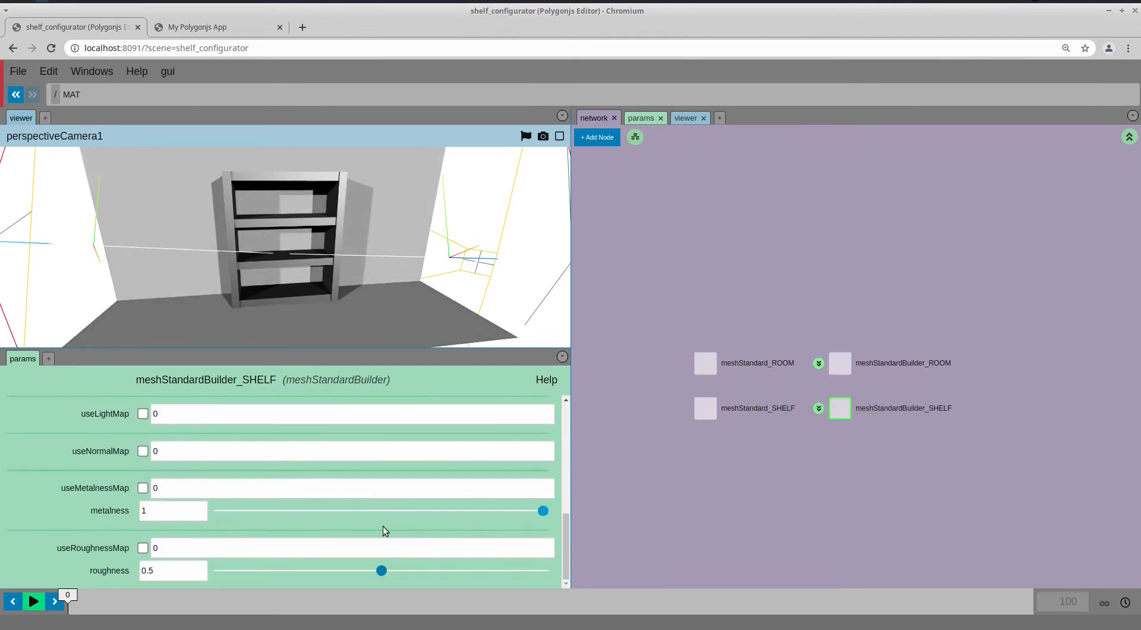
{"action": "left_click_drag", "start_coordinate": [531, 512], "coordinate": [219, 511]}
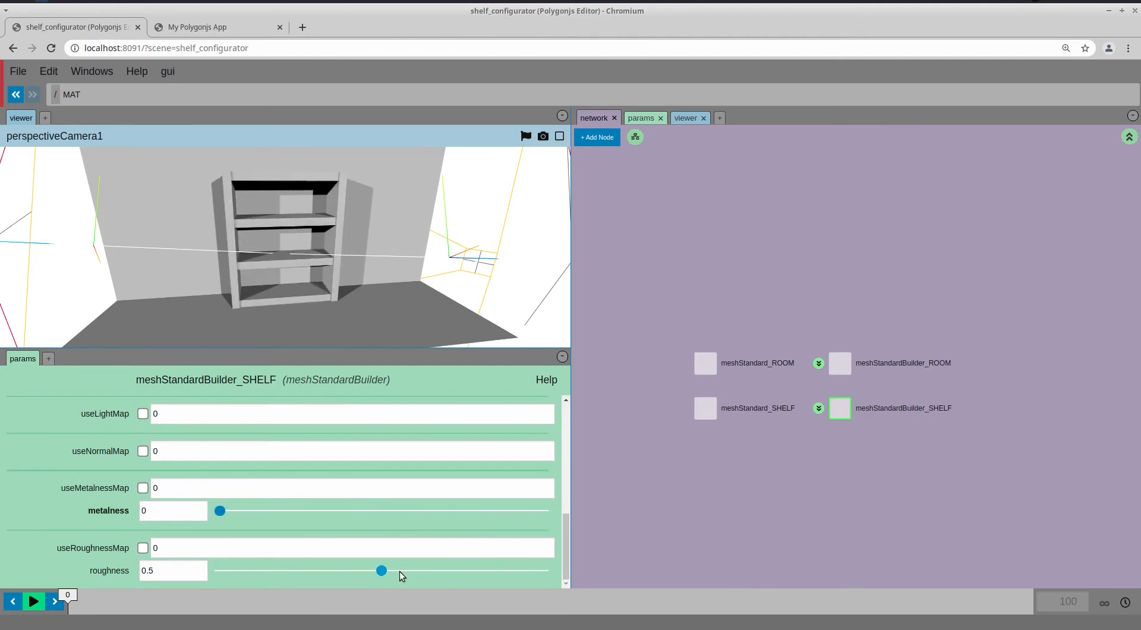
{"action": "left_click_drag", "start_coordinate": [383, 571], "coordinate": [733, 428]}
Enable shadowPCSS in the advanced settings of meshStandardBuilder_ROOM
{"action": "left_click", "coordinate": [837, 362]}
{"action": "scroll", "coordinate": [440, 443], "scroll_direction": "up", "scroll_amount": 5}
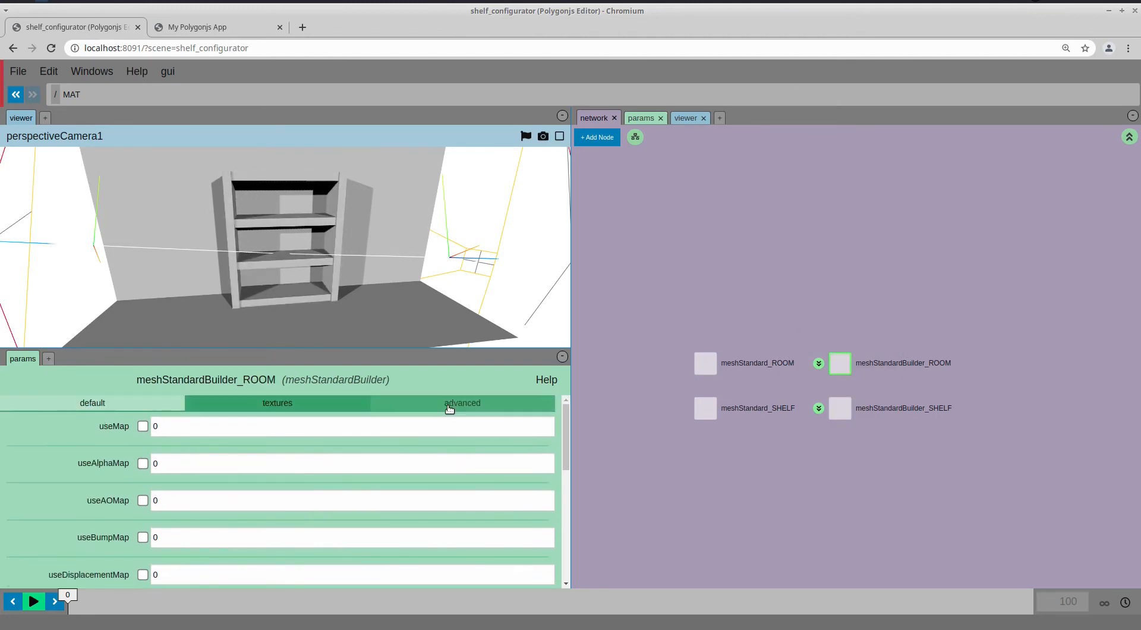
{"action": "left_click", "coordinate": [449, 404]}
{"action": "scroll", "coordinate": [262, 538], "scroll_direction": "down", "scroll_amount": 5}
{"action": "left_click", "coordinate": [143, 571]}
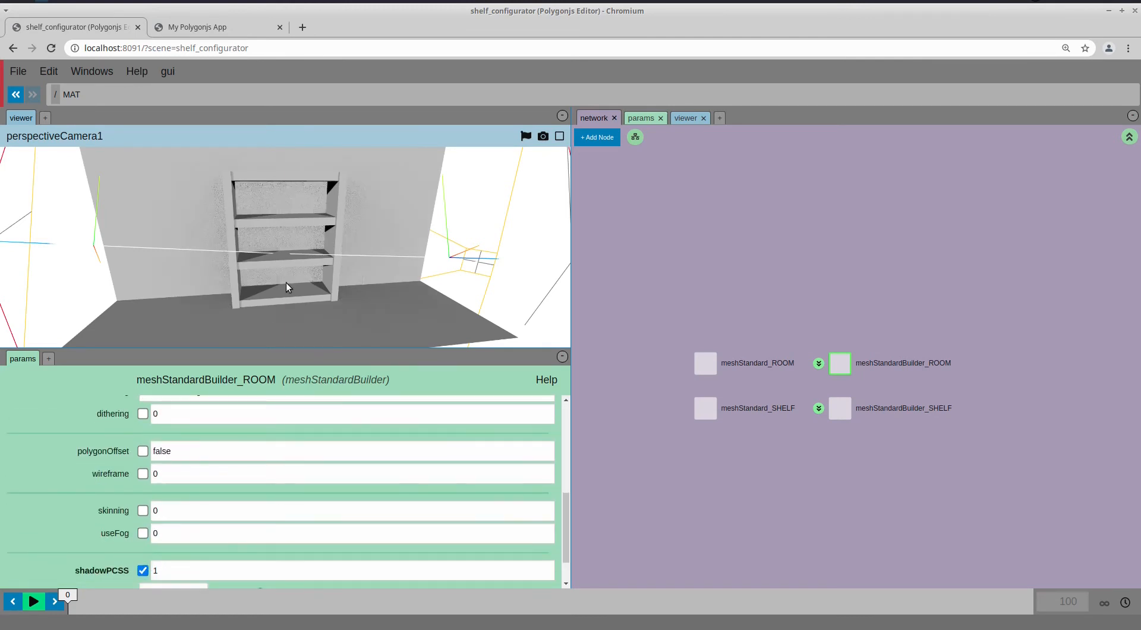
{"action": "mouse_move", "coordinate": [290, 282]}
{"action": "left_mouse_down"}
{"action": "mouse_move", "coordinate": [312, 279]}
{"action": "mouse_move", "coordinate": [293, 282]}
{"action": "left_mouse_up"}
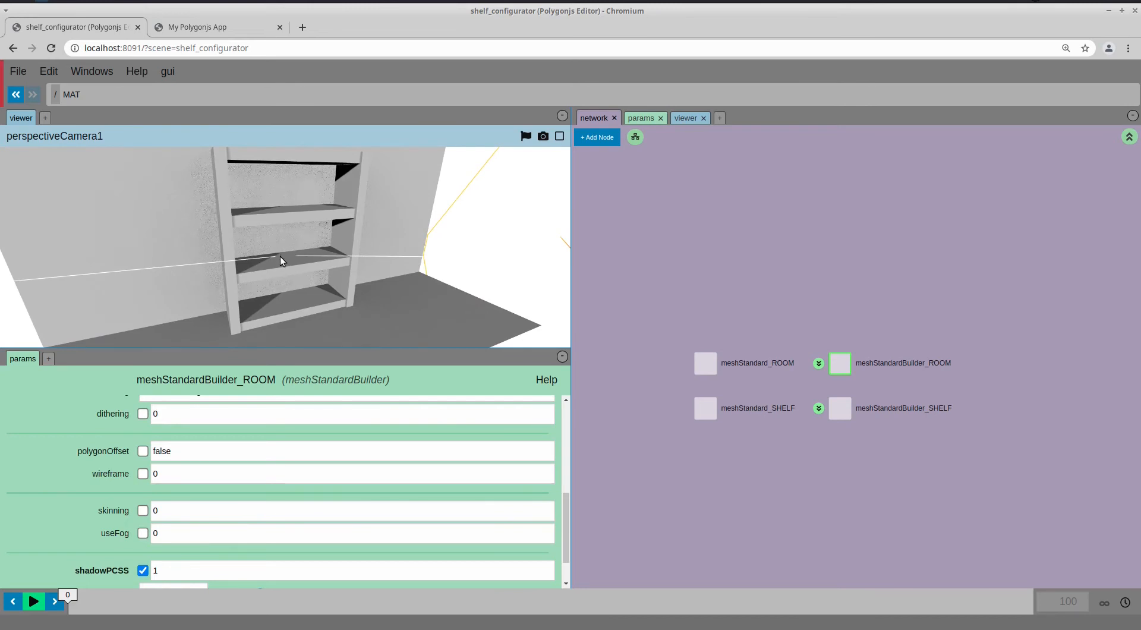
Set meshStandardBuilder_ROOM's shadowPCSSFilterSize to 0.2 and its shadowPCSSSamplesCount to 32
{"action": "scroll", "coordinate": [280, 258], "scroll_direction": "down", "scroll_amount": 3}
{"action": "scroll", "coordinate": [317, 470], "scroll_direction": "down", "scroll_amount": 1}
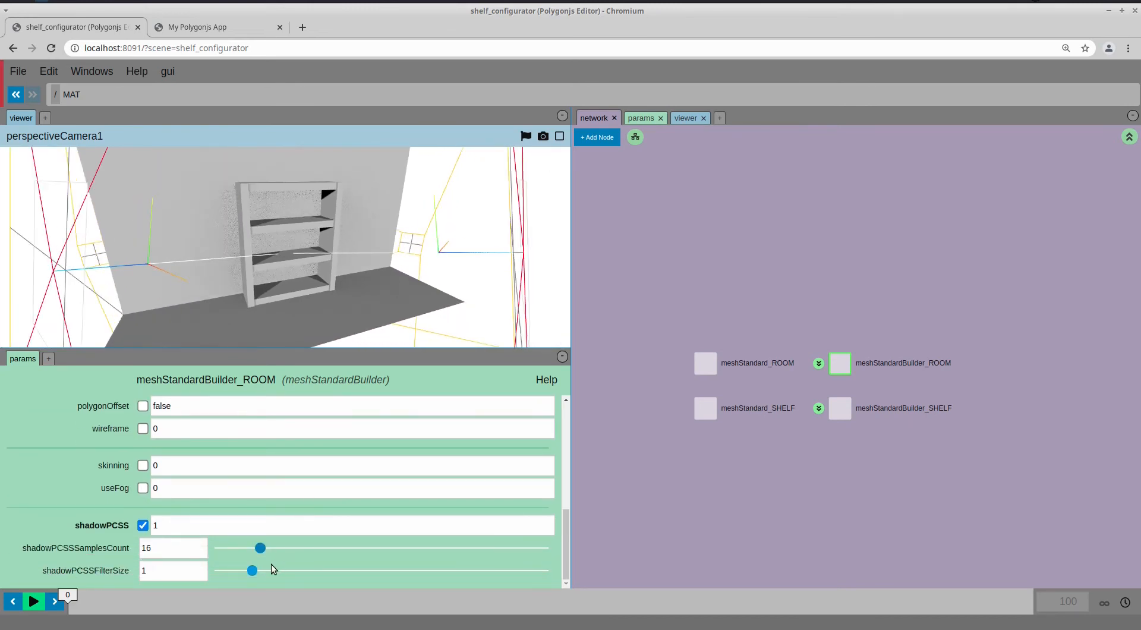
{"action": "left_click_drag", "start_coordinate": [252, 571], "coordinate": [227, 575]}
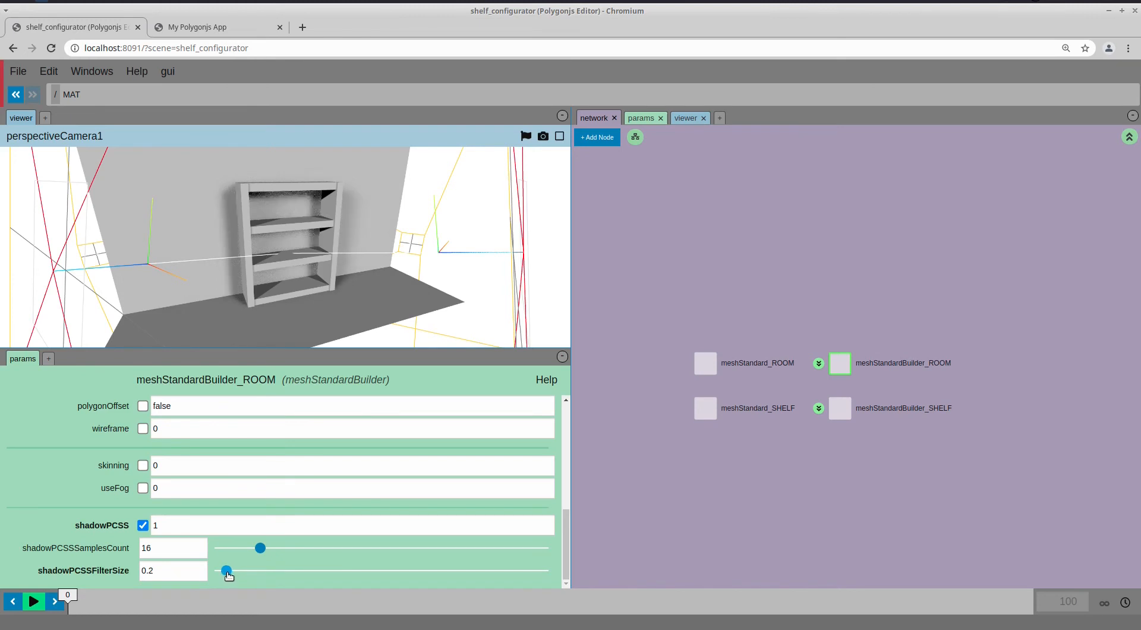
{"action": "double_click", "coordinate": [191, 547]}
{"action": "scroll", "coordinate": [191, 549], "scroll_direction": "up", "scroll_amount": 1}
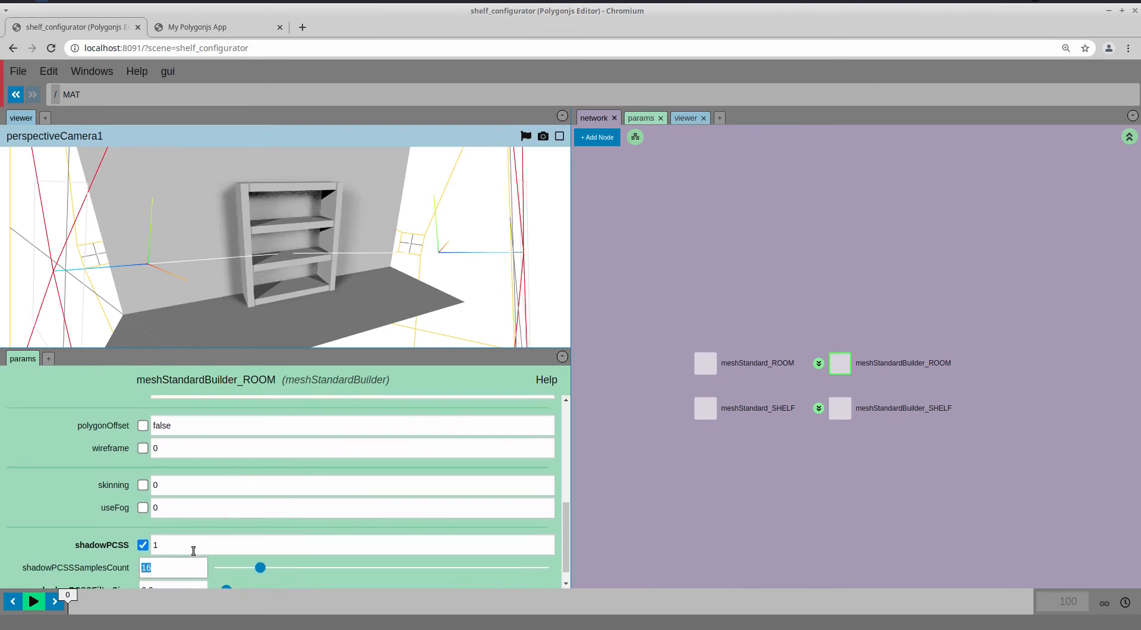
{"action": "type", "text": "32"}
Enable shadowPCSS in the advanced settings of meshStandardBuilder_SHELF
{"action": "left_click", "coordinate": [839, 408]}
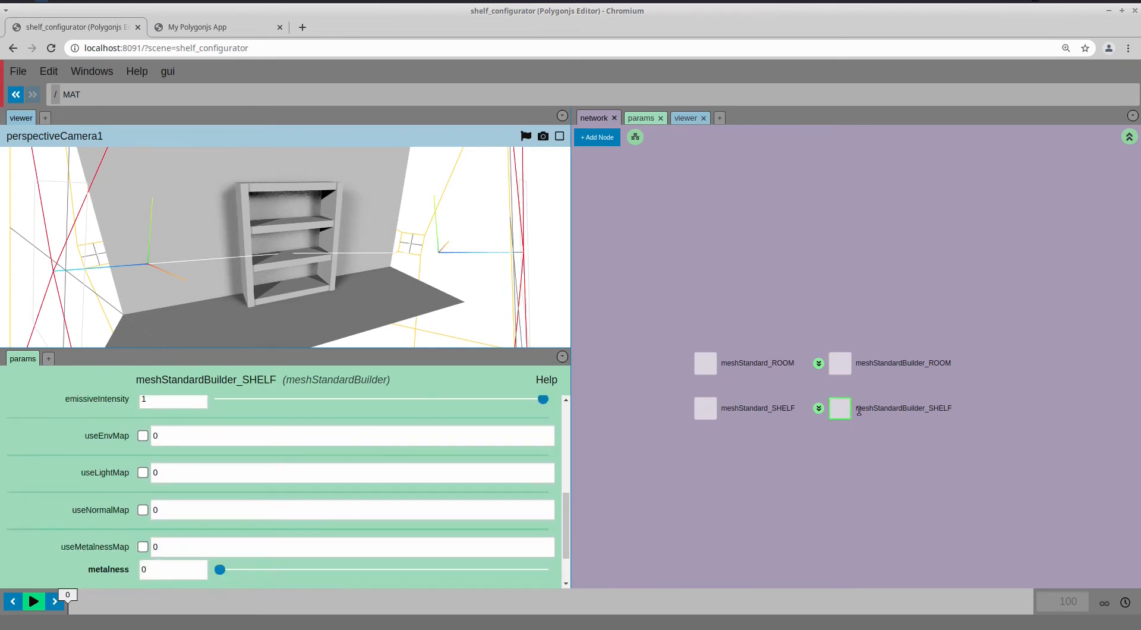
{"action": "scroll", "coordinate": [473, 401], "scroll_direction": "up", "scroll_amount": 3}
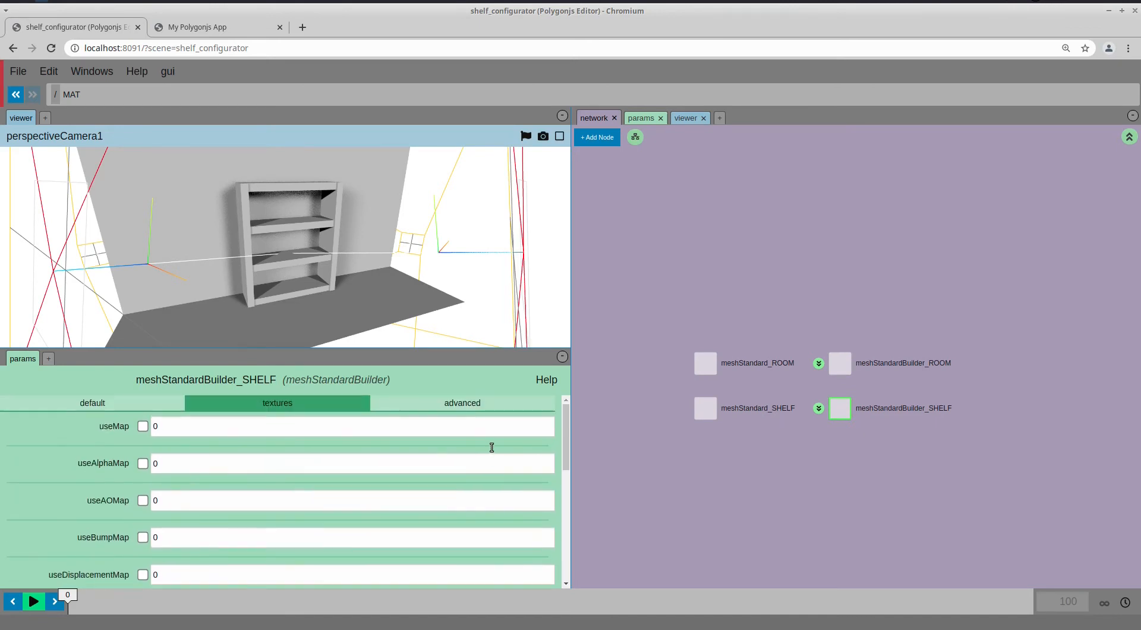
{"action": "left_click", "coordinate": [473, 402]}
{"action": "scroll", "coordinate": [400, 492], "scroll_direction": "down", "scroll_amount": 5}
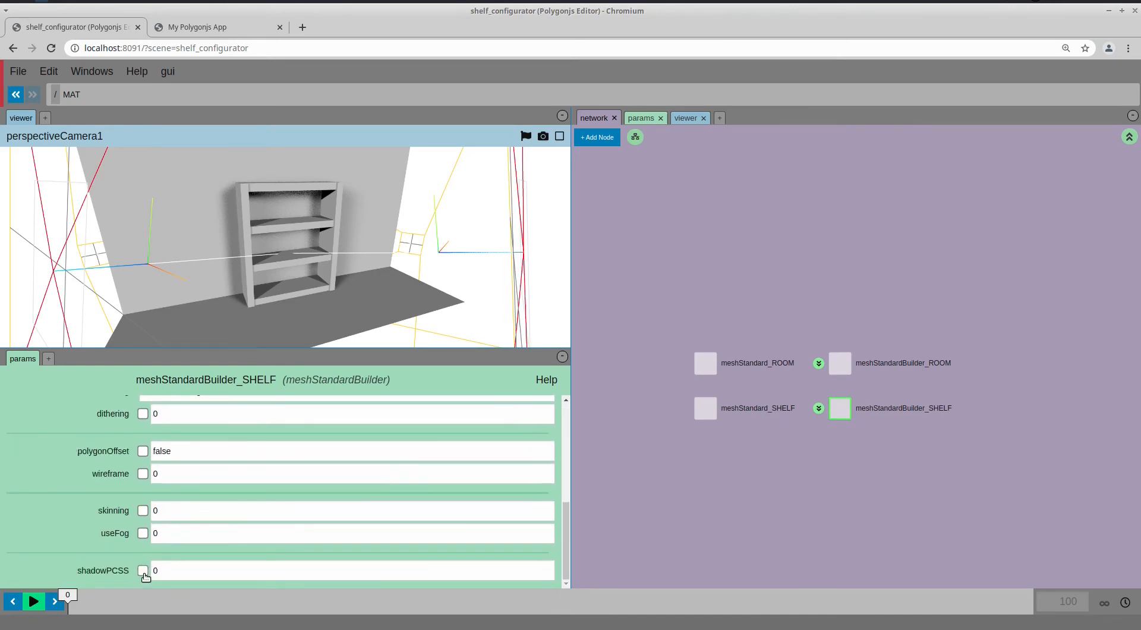
{"action": "left_click", "coordinate": [142, 570]}
Set meshStandardBuilder_SHELF's shadowPCSSSamplesCount to 32 and its shadowPCSSFilterSize to 0.2
{"action": "scroll", "coordinate": [165, 554], "scroll_direction": "down", "scroll_amount": 1}
{"action": "double_click", "coordinate": [169, 548]}
{"action": "type", "text": "32"}
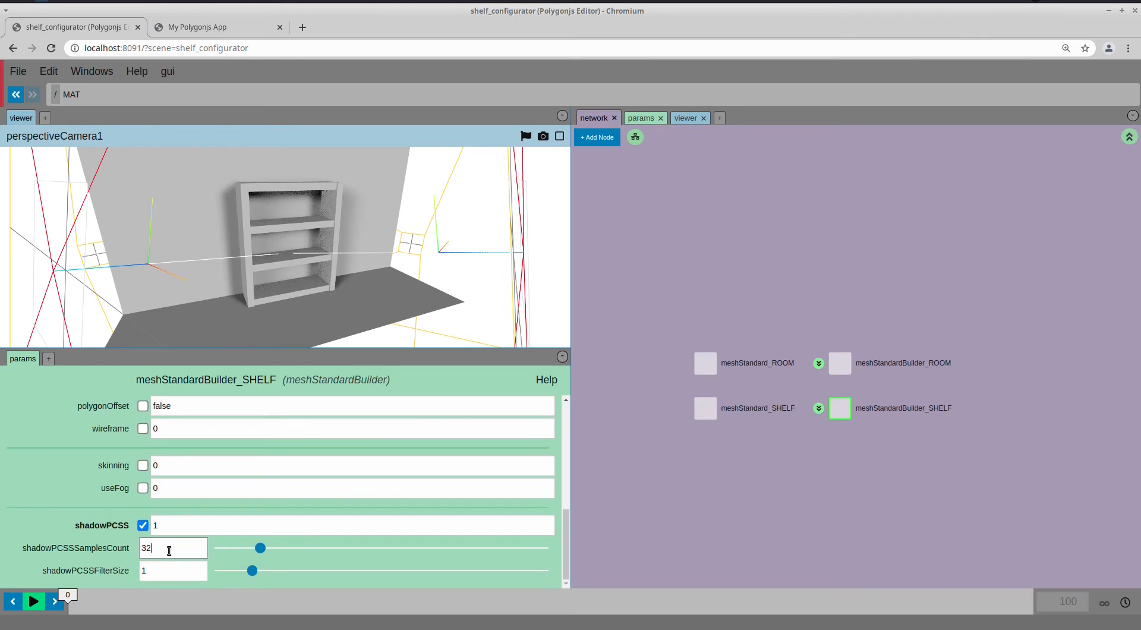
{"action": "key", "text": "Return"}
{"action": "double_click", "coordinate": [177, 572]}
{"action": "type", "text": "0."}
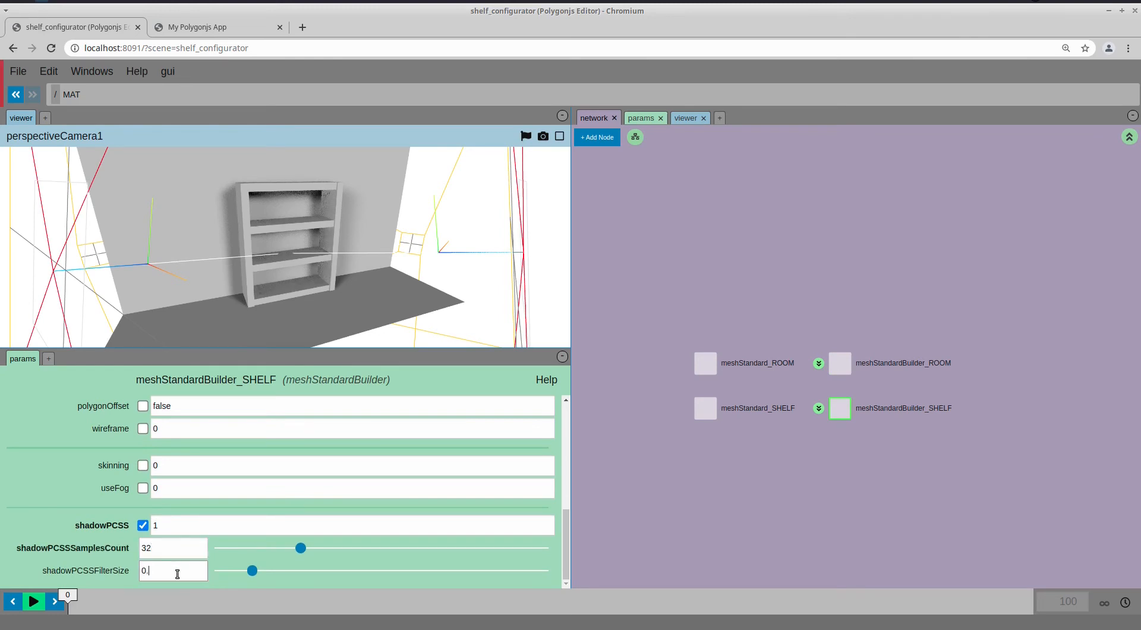
{"action": "type", "text": "2"}
{"action": "key", "text": "Return"}
{"action": "mouse_move", "coordinate": [281, 292]}
{"action": "left_mouse_down"}
{"action": "mouse_move", "coordinate": [269, 294]}
{"action": "mouse_move", "coordinate": [287, 294]}
{"action": "left_mouse_up"}
{"action": "scroll", "coordinate": [270, 293], "scroll_direction": "up", "scroll_amount": 5}
{"action": "scroll", "coordinate": [286, 294], "scroll_direction": "down", "scroll_amount": 10}
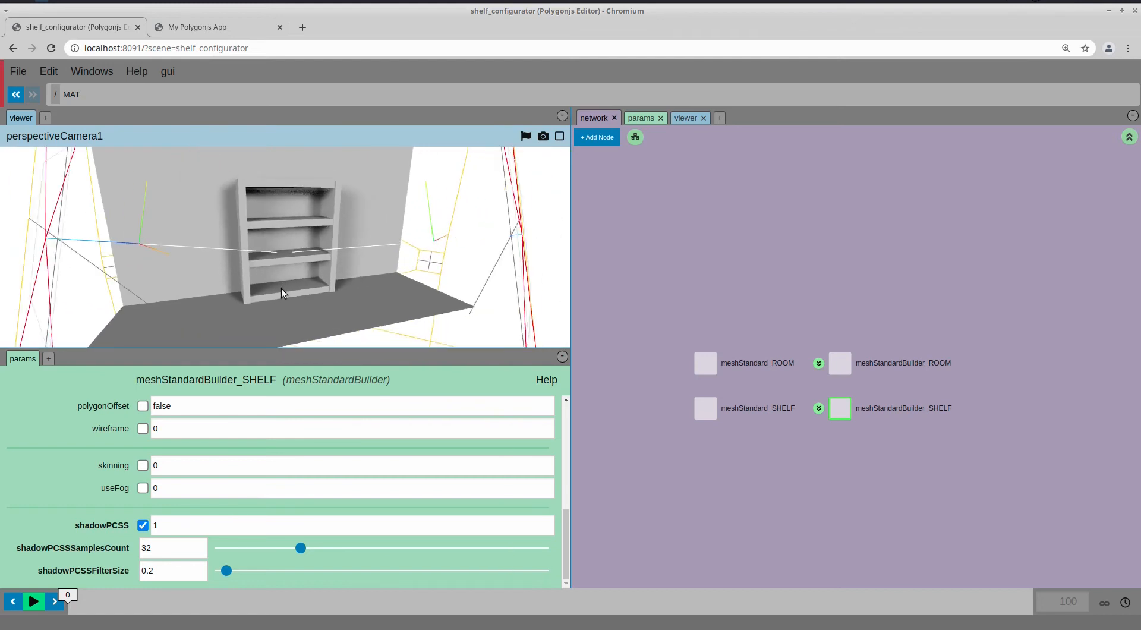
{"action": "scroll", "coordinate": [286, 276], "scroll_direction": "up", "scroll_amount": 5}
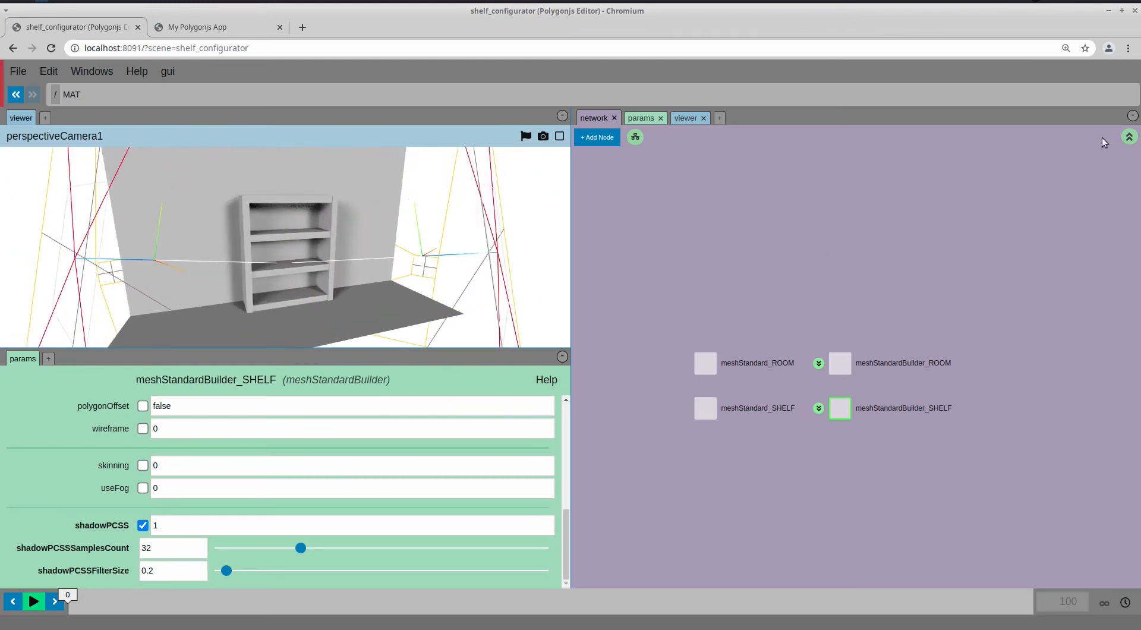
Return to the root network, save the scene, and reload the My Polygonjs App page
{"action": "left_click", "coordinate": [1129, 136]}
{"action": "middle_click_drag", "start_coordinate": [824, 319], "coordinate": [821, 329]}
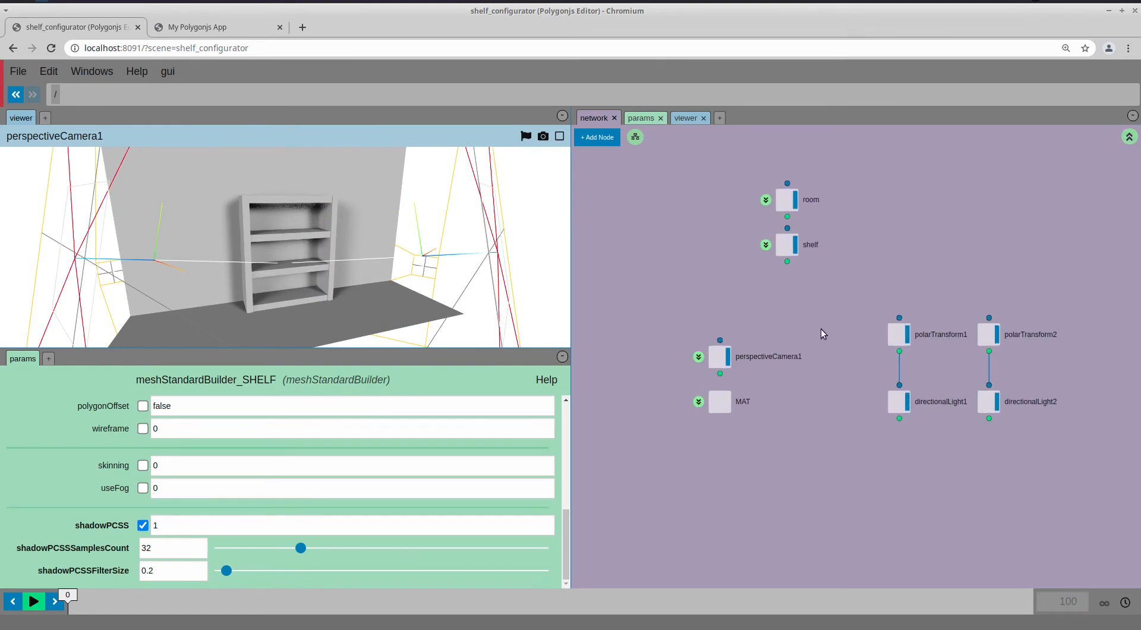
{"action": "key", "text": "ctrl+s"}
{"action": "key", "text": "ctrl+Tab"}
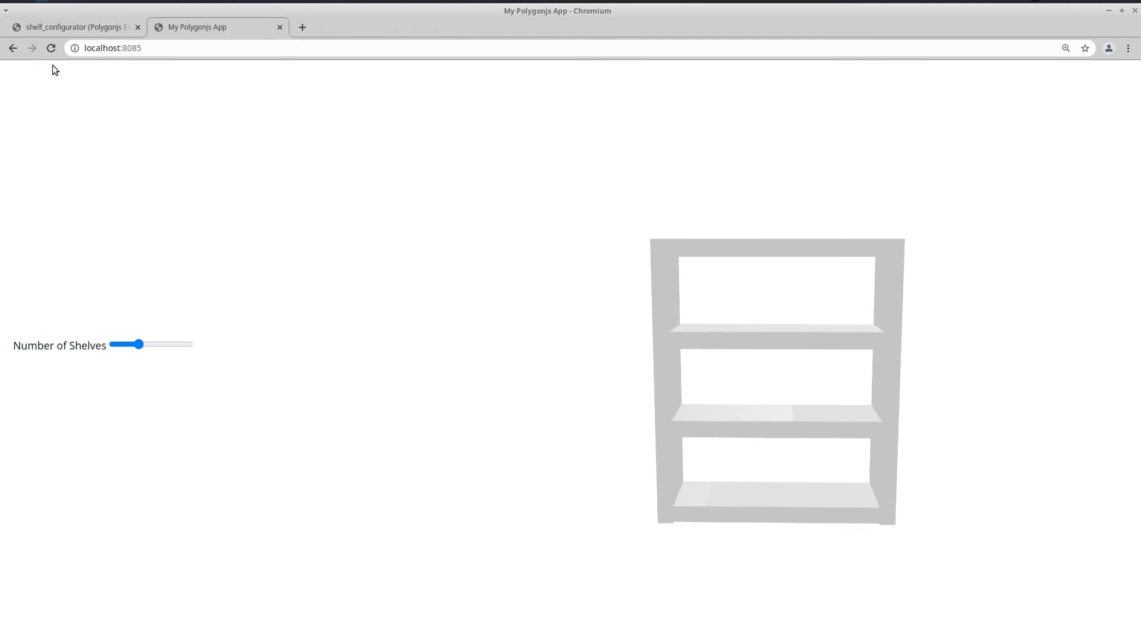
{"action": "left_click", "coordinate": [51, 48]}
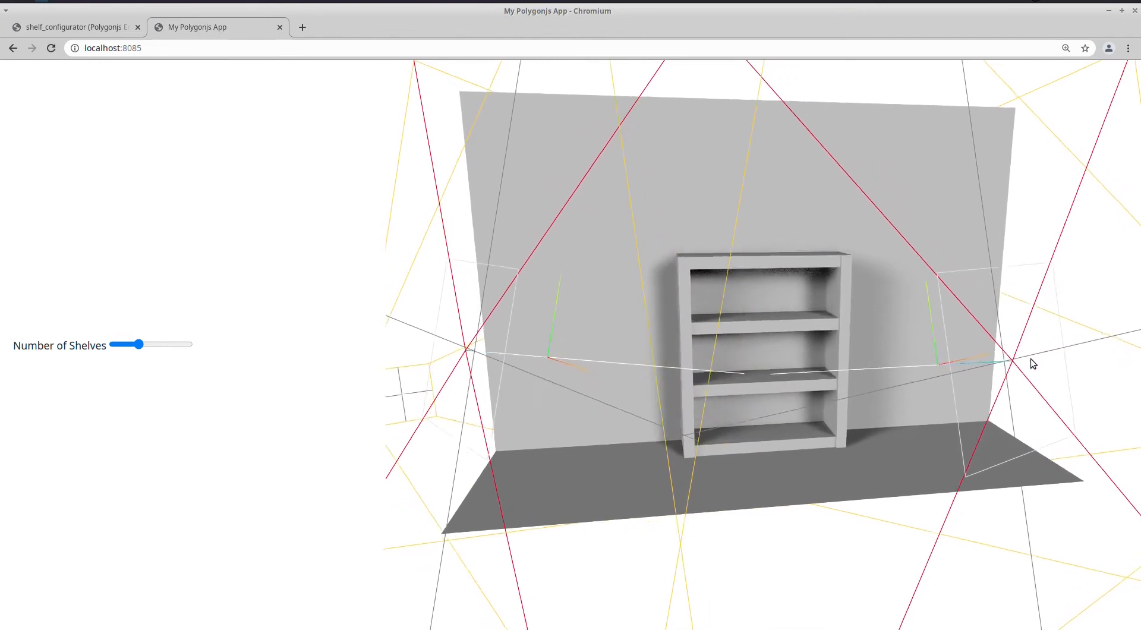
Back in the Polygonjs editor, turn off showHelper on directionalLight1 and directionalLight2
{"action": "left_click", "coordinate": [118, 30]}
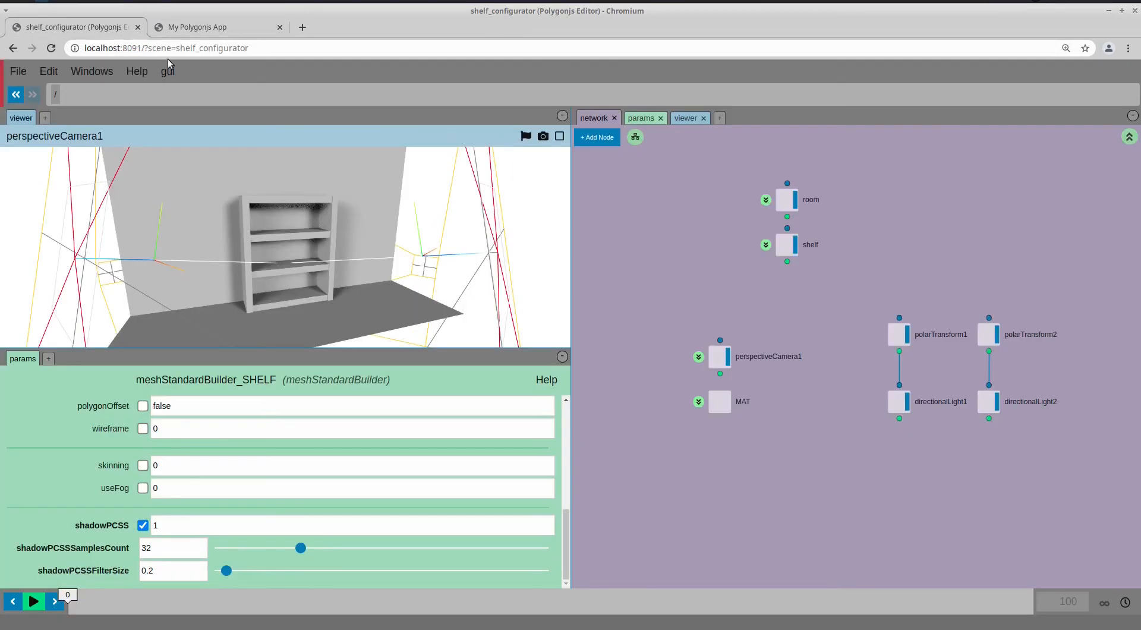
{"action": "left_click_drag", "start_coordinate": [881, 383], "coordinate": [1029, 307]}
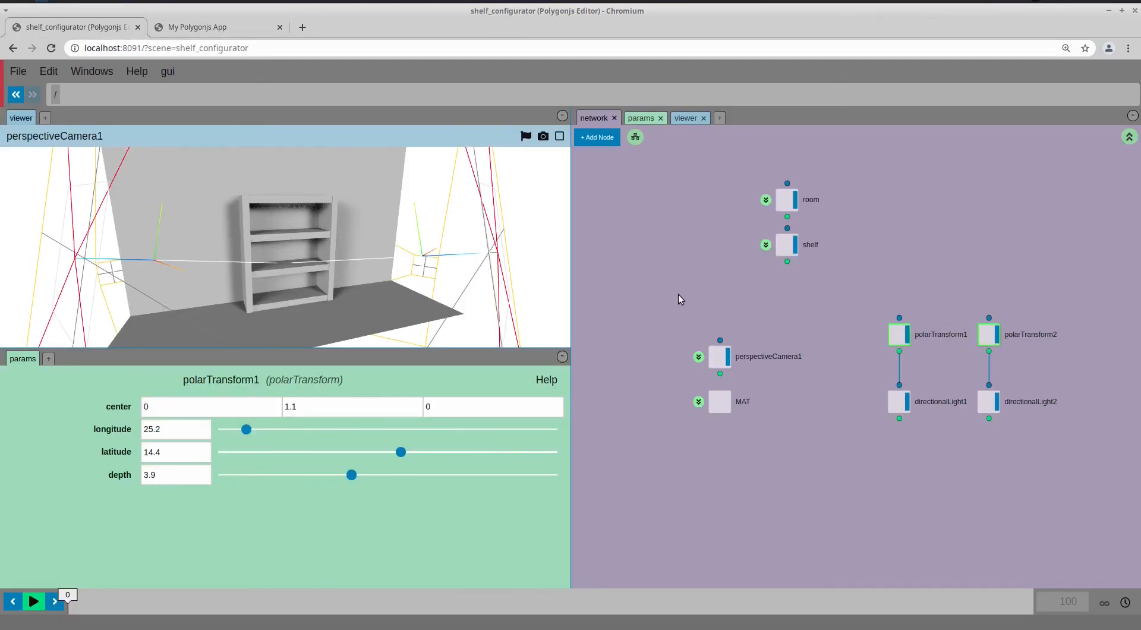
{"action": "left_click_drag", "start_coordinate": [1010, 443], "coordinate": [1037, 386]}
{"action": "left_click", "coordinate": [279, 402]}
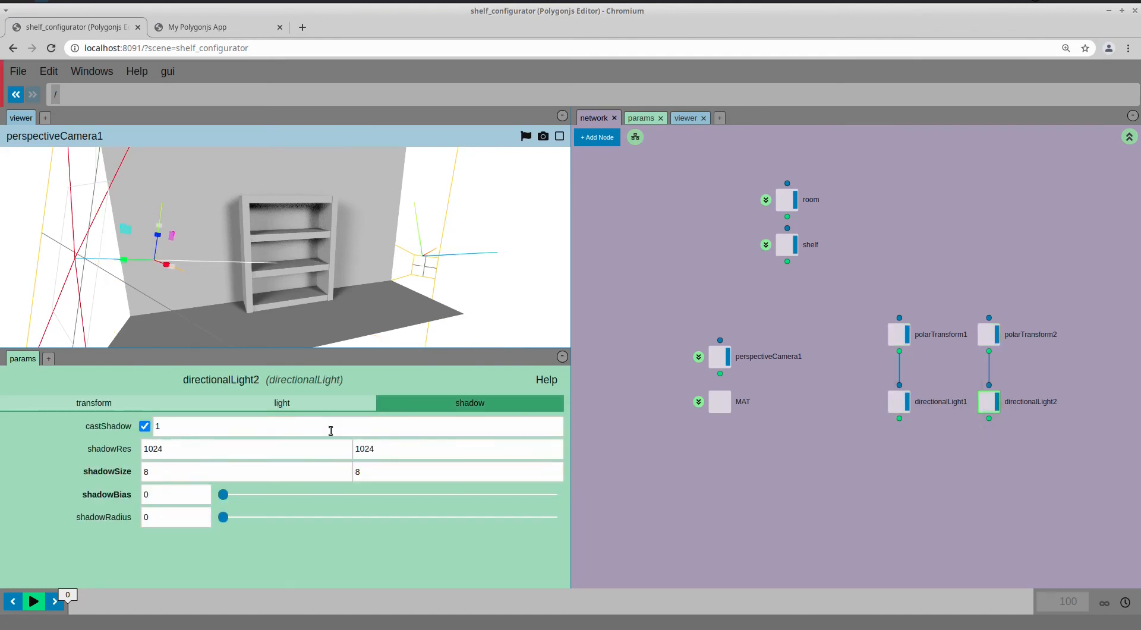
{"action": "left_click", "coordinate": [305, 407]}
{"action": "left_click", "coordinate": [144, 496]}
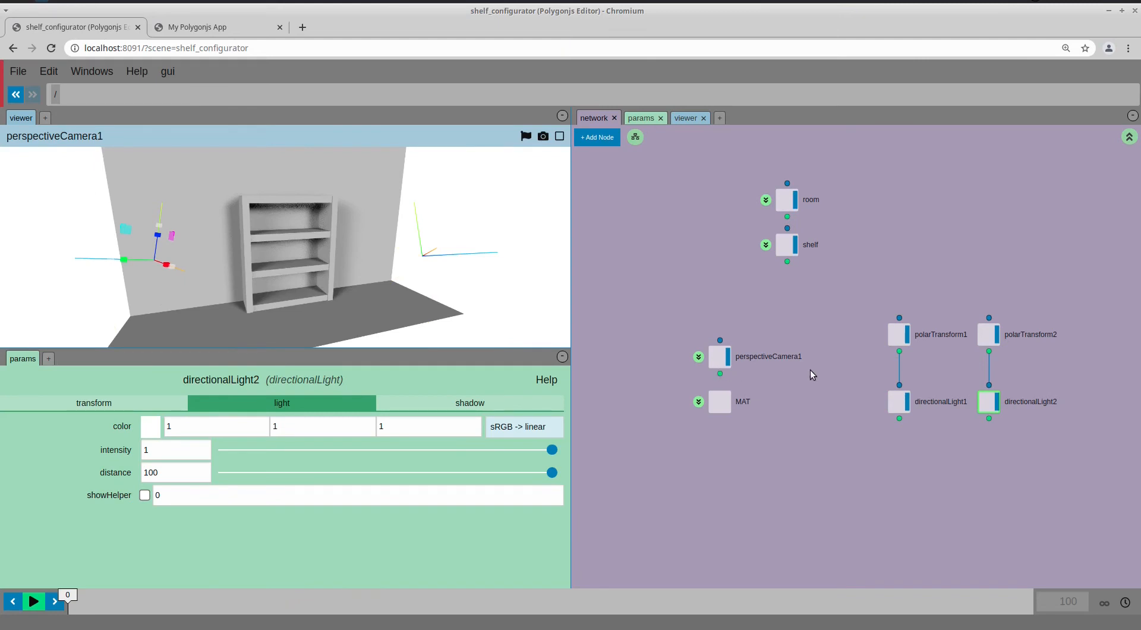
Turn off the display flags of polarTransform1 and polarTransform2 to hide their axes
{"action": "left_click", "coordinate": [900, 334]}
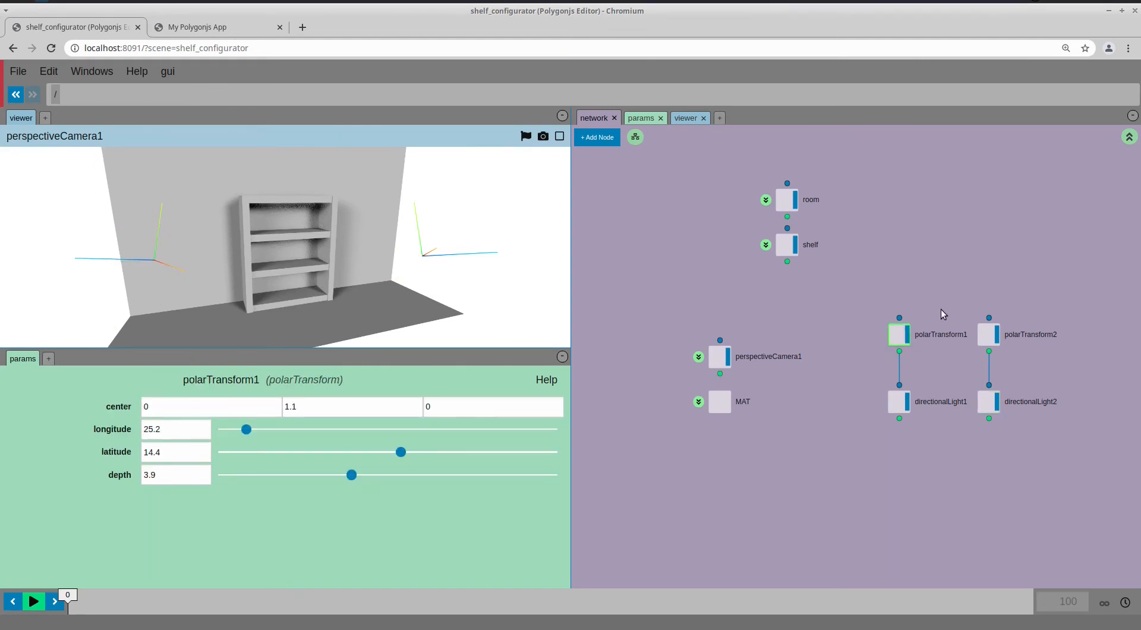
{"action": "left_click", "coordinate": [908, 334]}
{"action": "left_click", "coordinate": [996, 334]}
{"action": "left_click", "coordinate": [923, 284]}
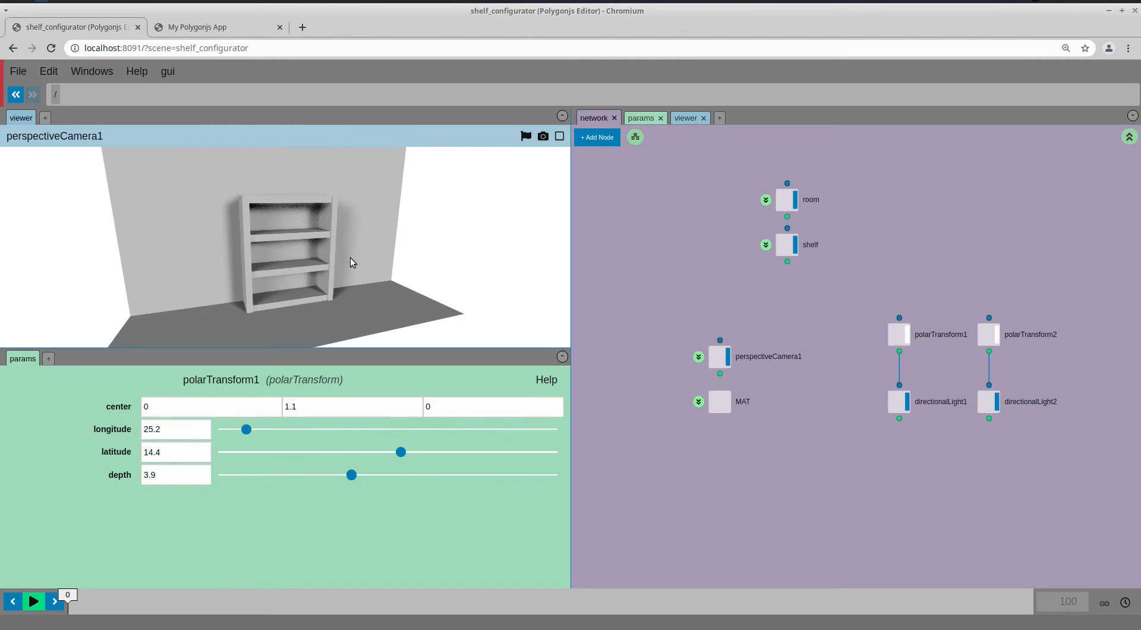
Save the scene and reload the My Polygonjs App page to inspect the shelf and its soft shadows
{"action": "key", "text": "ctrl+s"}
{"action": "left_click", "coordinate": [201, 30]}
{"action": "left_click", "coordinate": [51, 48]}
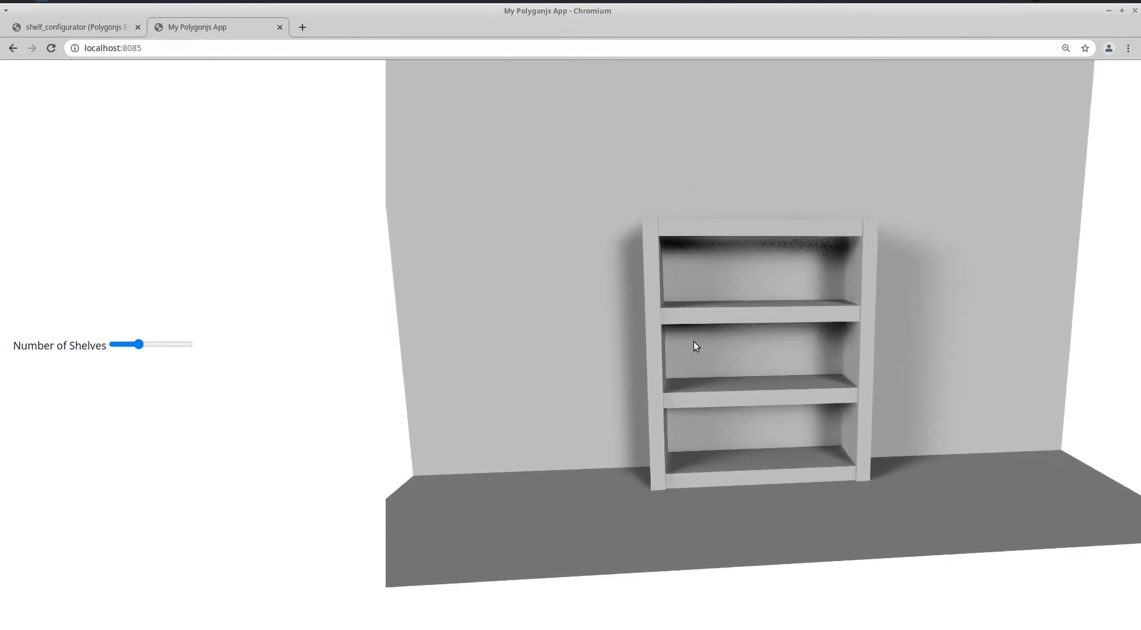
{"action": "mouse_move", "coordinate": [693, 341]}
{"action": "left_mouse_down"}
{"action": "mouse_move", "coordinate": [703, 343]}
{"action": "mouse_move", "coordinate": [694, 343]}
{"action": "left_mouse_up"}
{"action": "scroll", "coordinate": [691, 342], "scroll_direction": "down", "scroll_amount": 1}
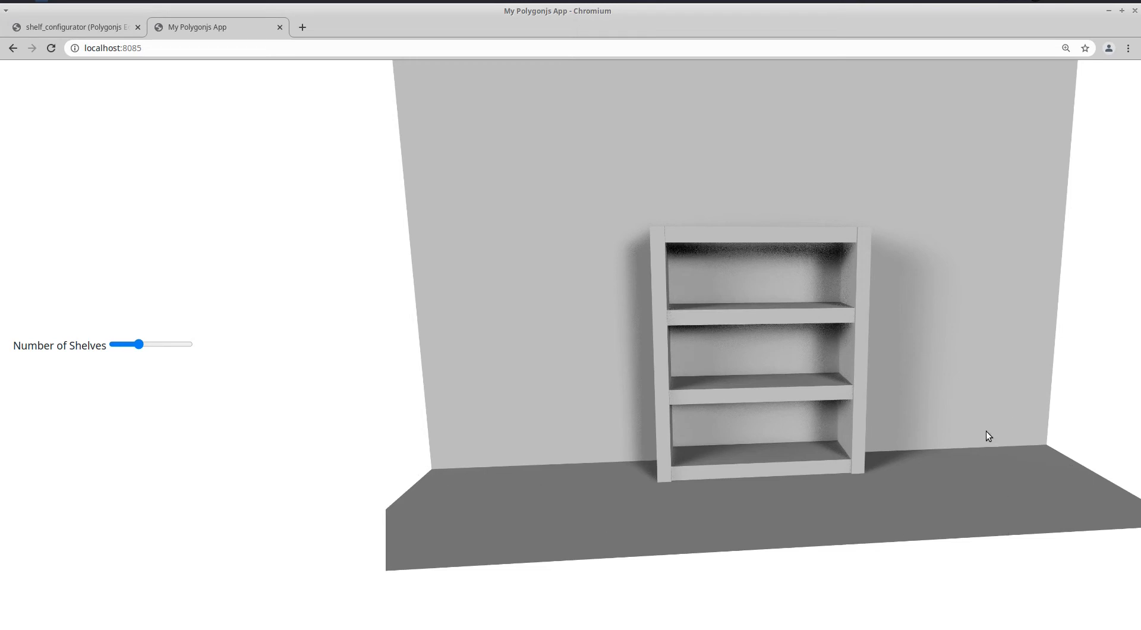
Back in the editor's MAT network, examine meshStandardBuilder_ROOM's inner nodes and its default parameters
{"action": "left_click", "coordinate": [88, 28]}
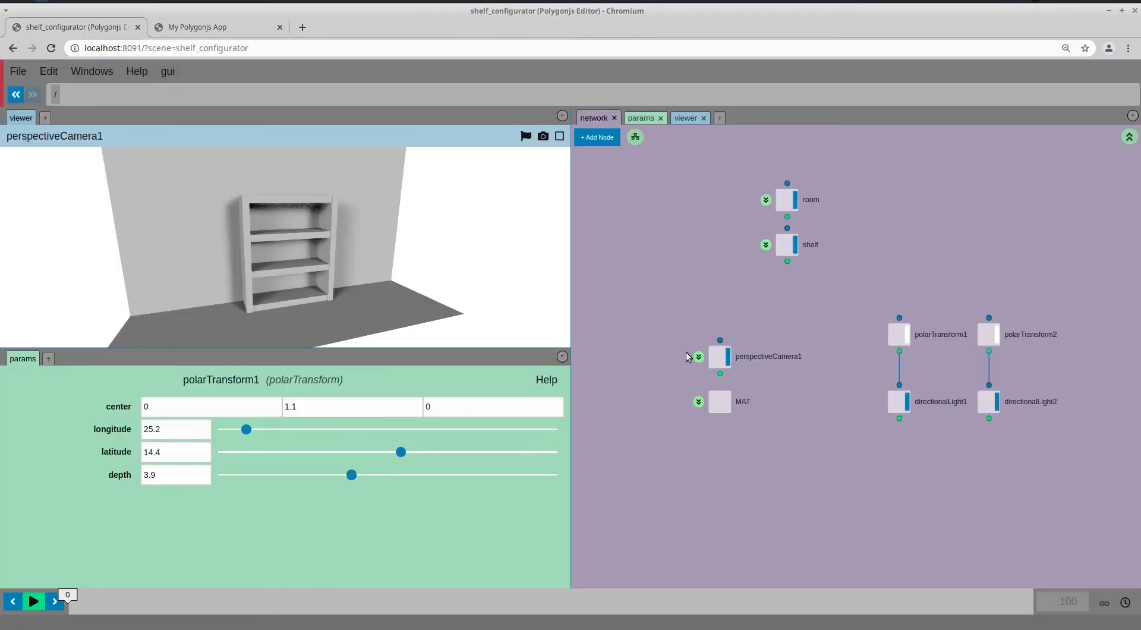
{"action": "left_click", "coordinate": [697, 403]}
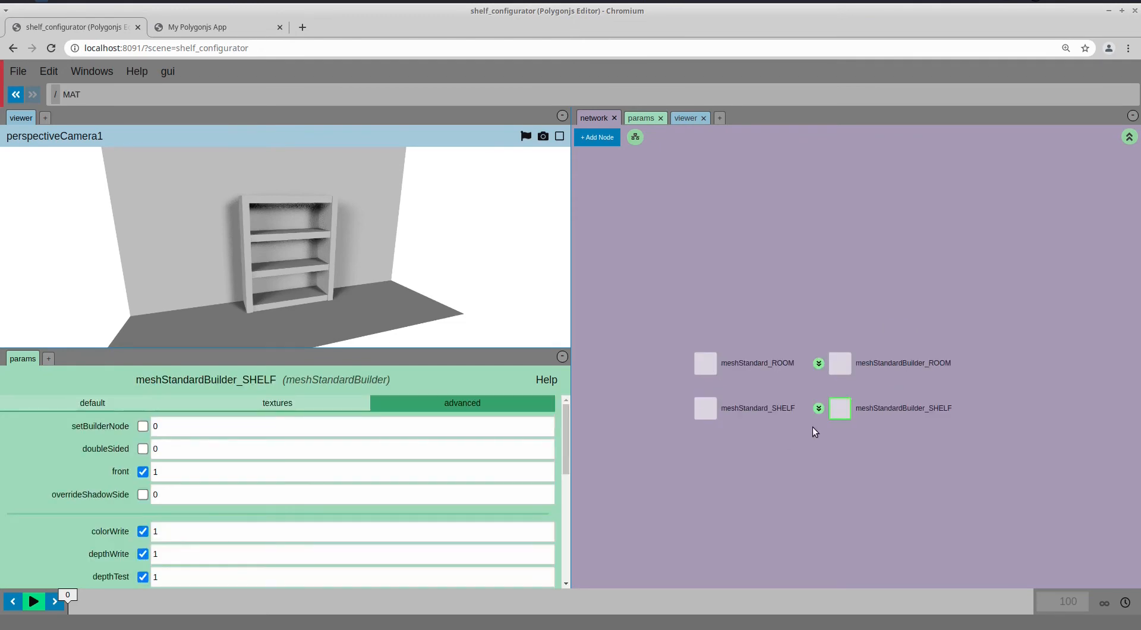
{"action": "left_click", "coordinate": [818, 364]}
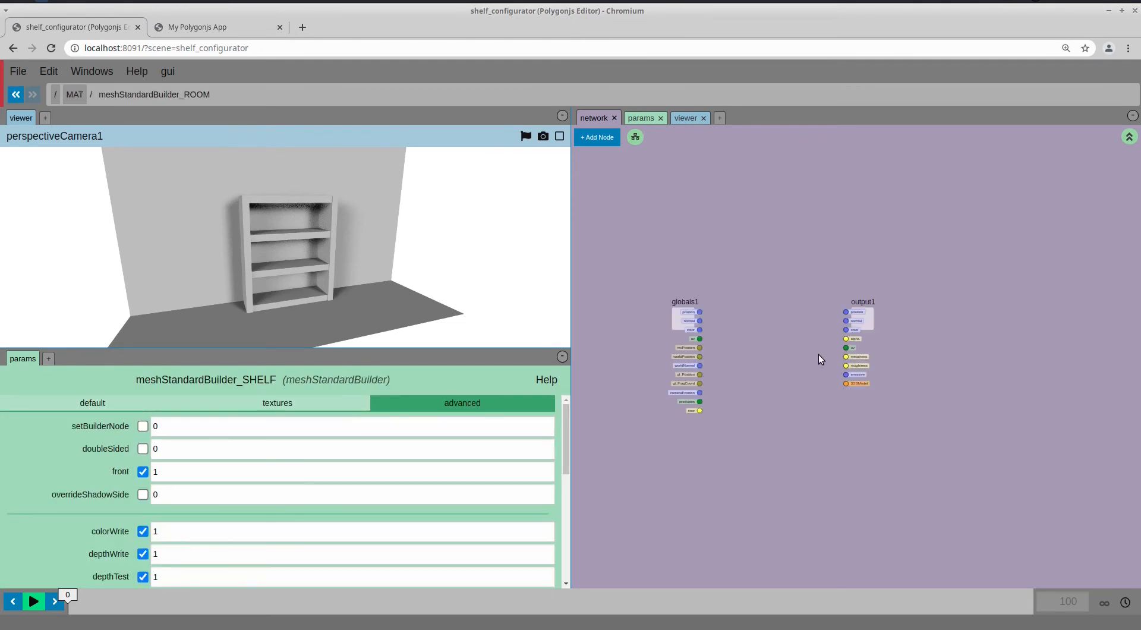
{"action": "left_click", "coordinate": [1129, 136]}
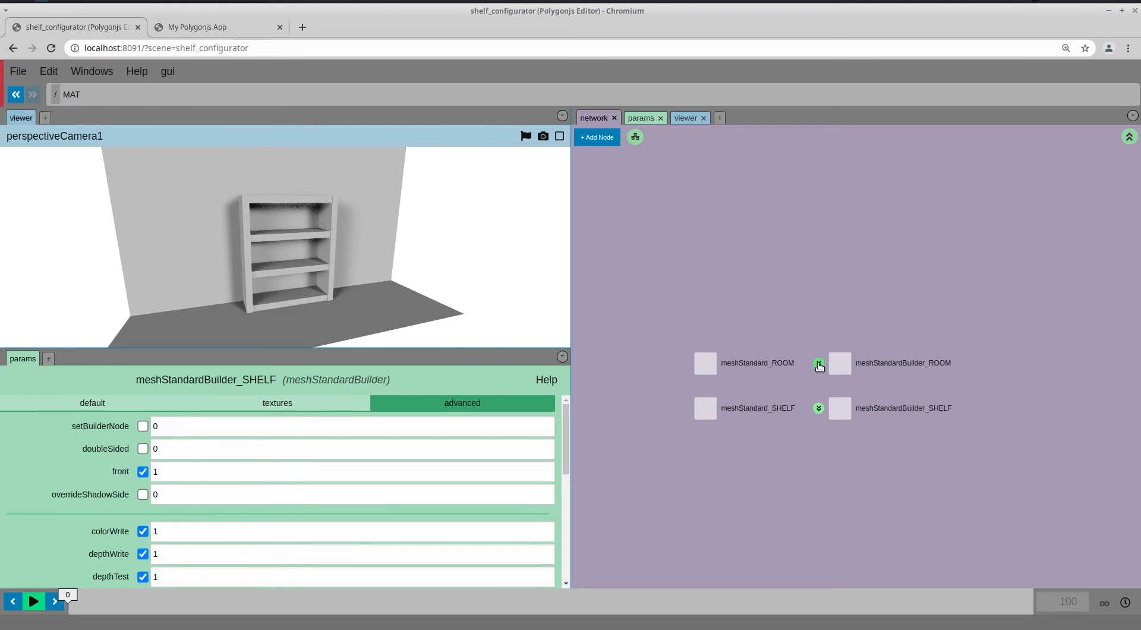
{"action": "left_click", "coordinate": [818, 364]}
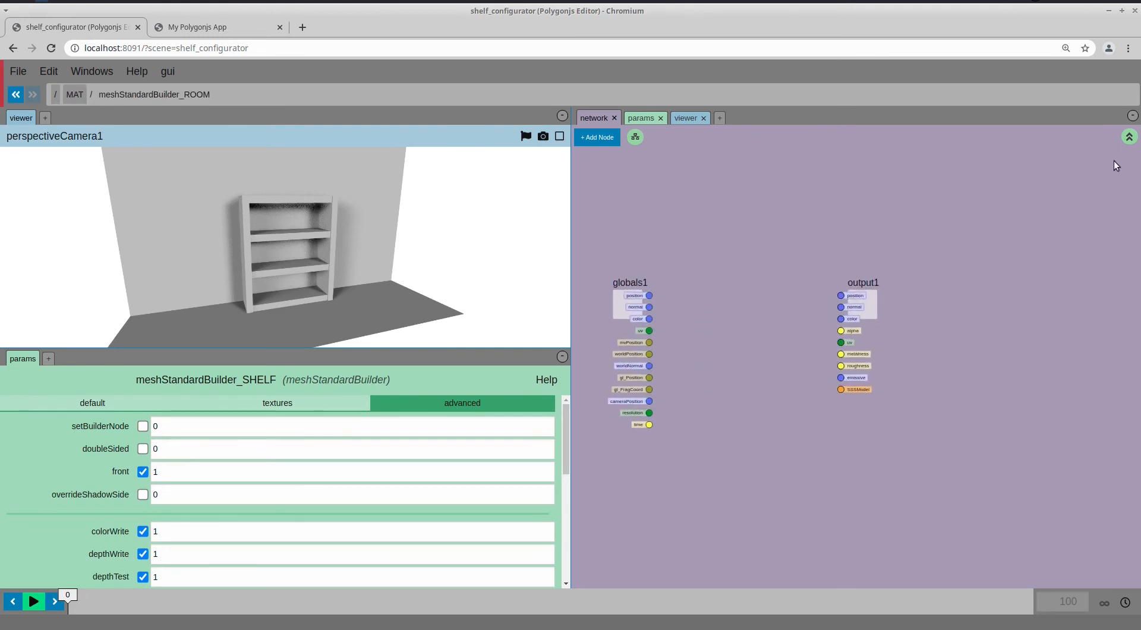
{"action": "left_click", "coordinate": [1129, 136]}
{"action": "left_click", "coordinate": [839, 359]}
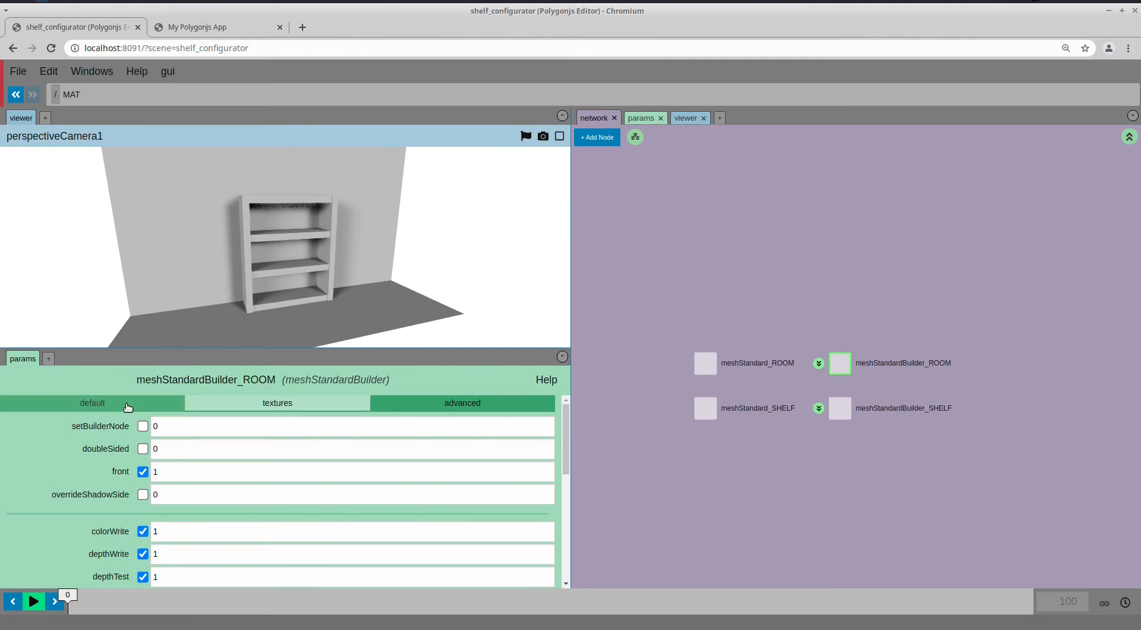
{"action": "left_click_drag", "start_coordinate": [527, 453], "coordinate": [580, 449]}
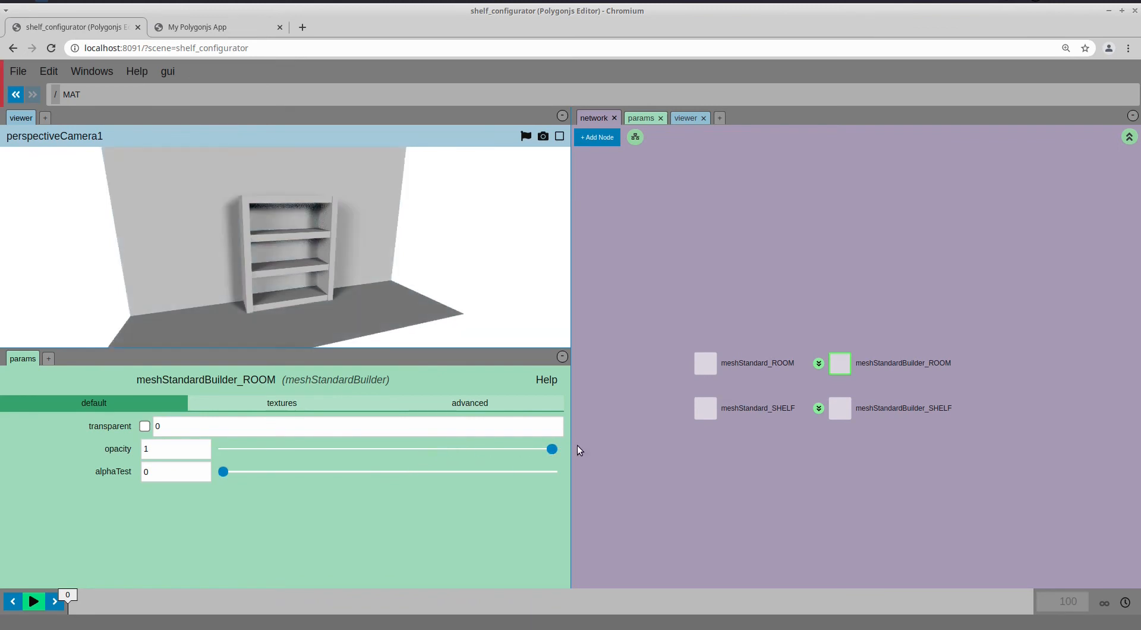
Inside meshStandardBuilder_ROOM, add a vec3ToFloat node fed by the globals position and connect its x output to output1's alpha
{"action": "double_click", "coordinate": [831, 371]}
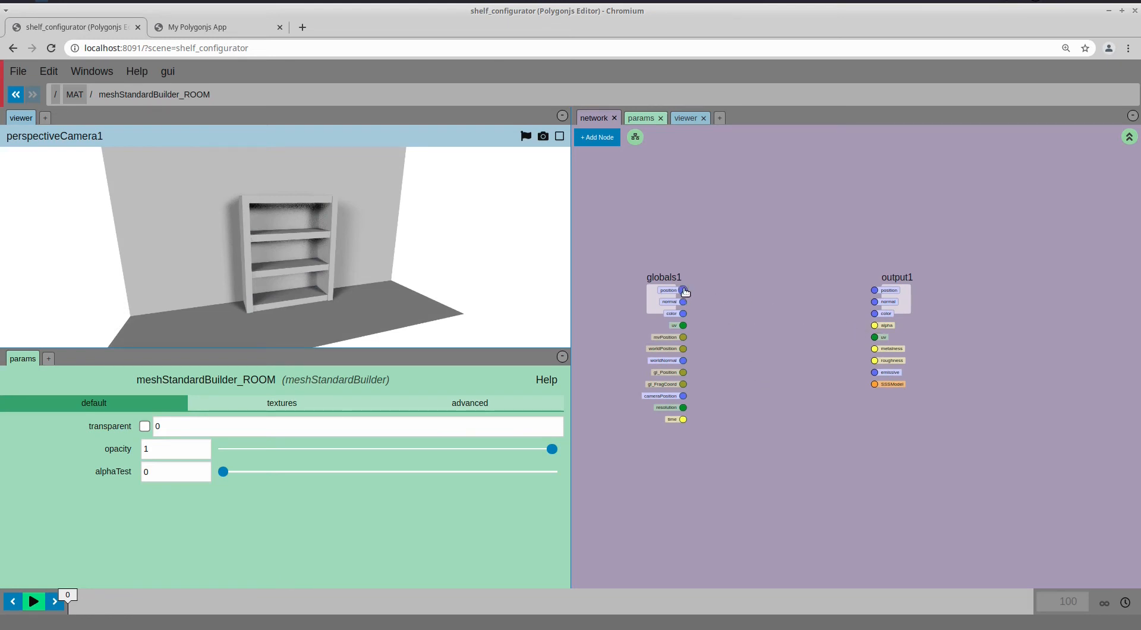
{"action": "left_click_drag", "start_coordinate": [653, 299], "coordinate": [625, 300]}
{"action": "key", "text": "Tab"}
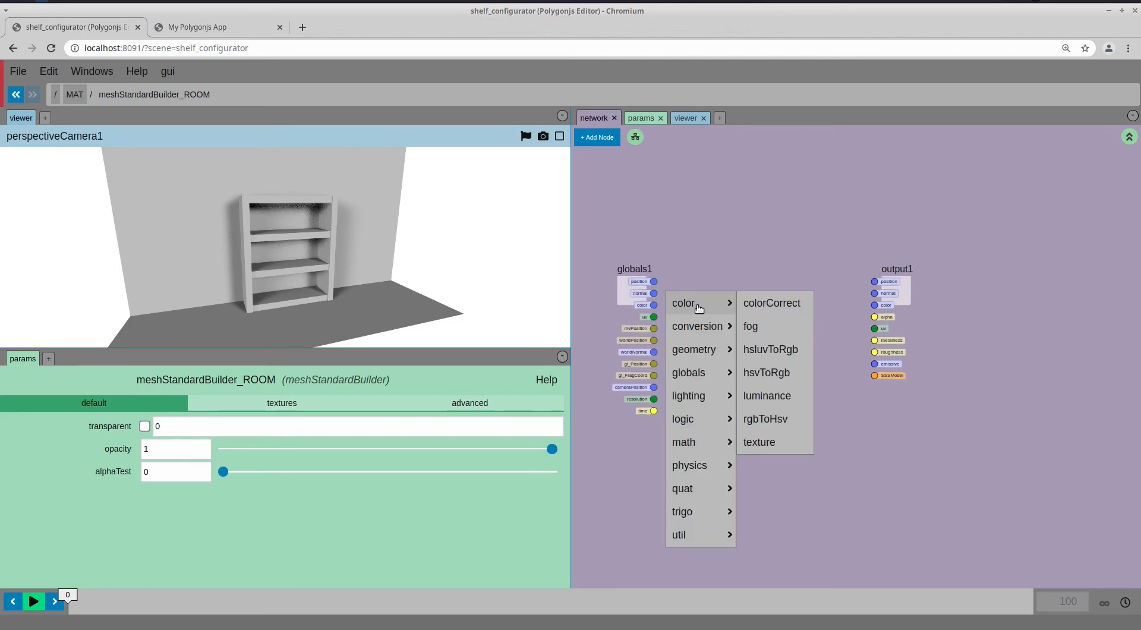
{"action": "type", "text": "flo"}
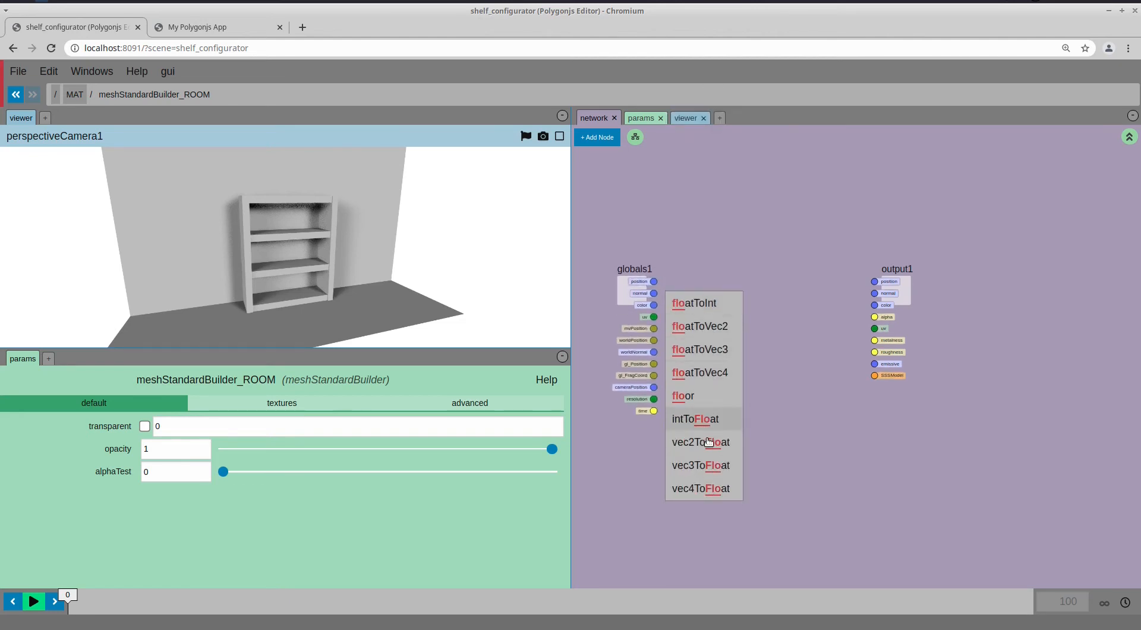
{"action": "left_click", "coordinate": [707, 464]}
{"action": "left_click", "coordinate": [695, 262]}
{"action": "left_click_drag", "start_coordinate": [653, 281], "coordinate": [874, 317]}
{"action": "left_click_drag", "start_coordinate": [423, 288], "coordinate": [369, 285]}
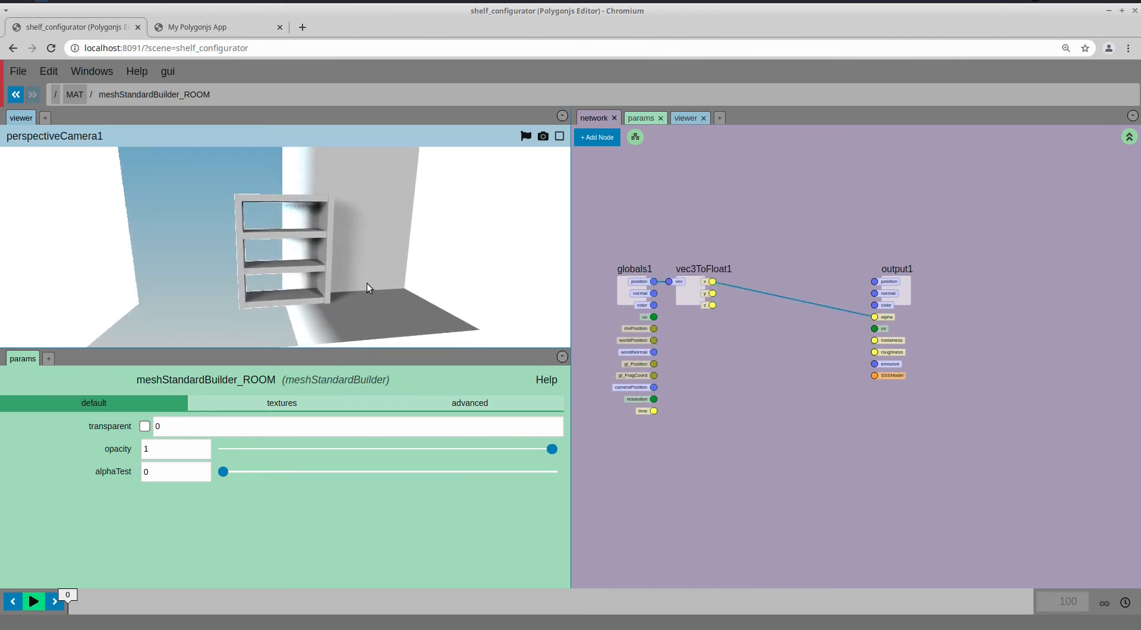
Return to the MAT network and enable transparent on meshStandardBuilder_ROOM
{"action": "left_click", "coordinate": [1133, 141]}
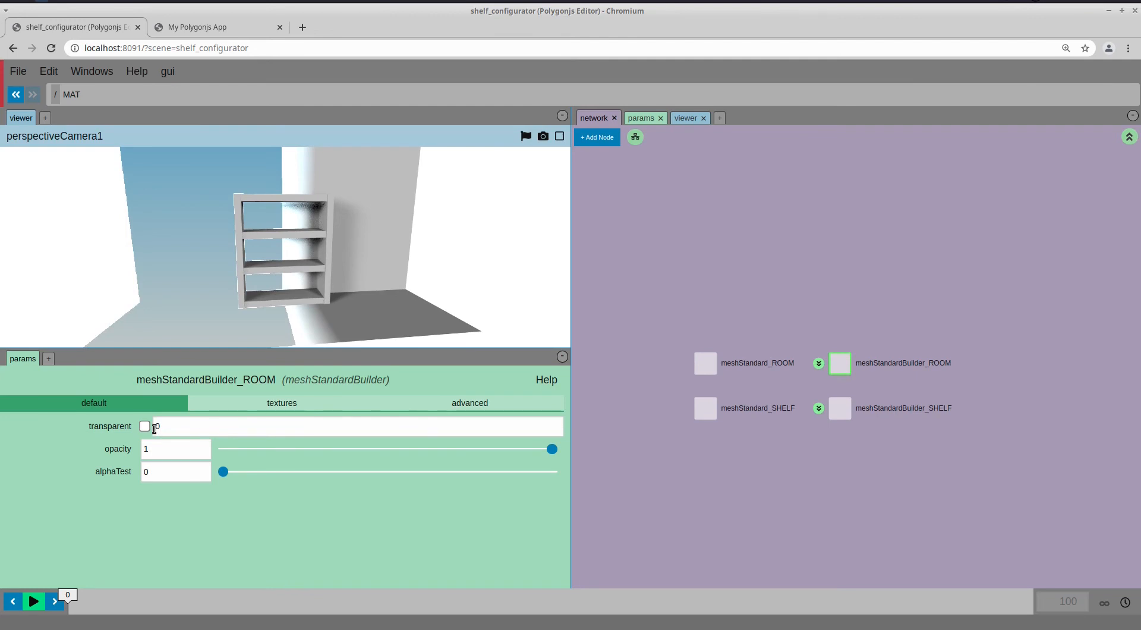
{"action": "left_click", "coordinate": [144, 426]}
{"action": "left_click_drag", "start_coordinate": [275, 312], "coordinate": [317, 260]}
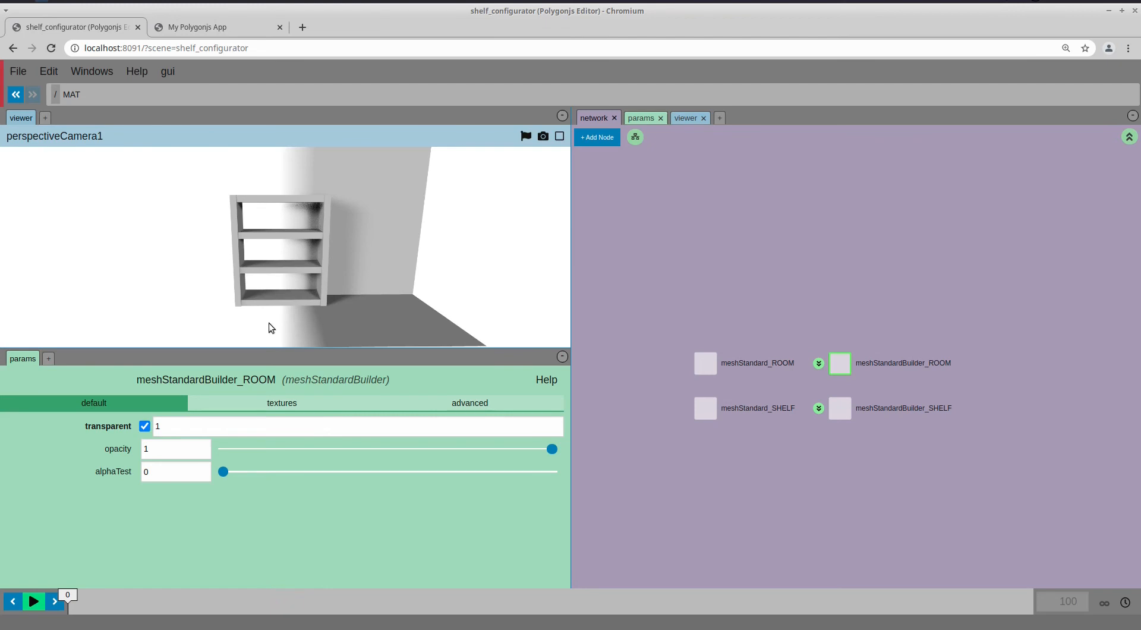
Back inside meshStandardBuilder_ROOM, spread the existing nodes apart and add a disk node below vec3ToFloat1
{"action": "left_click", "coordinate": [818, 364]}
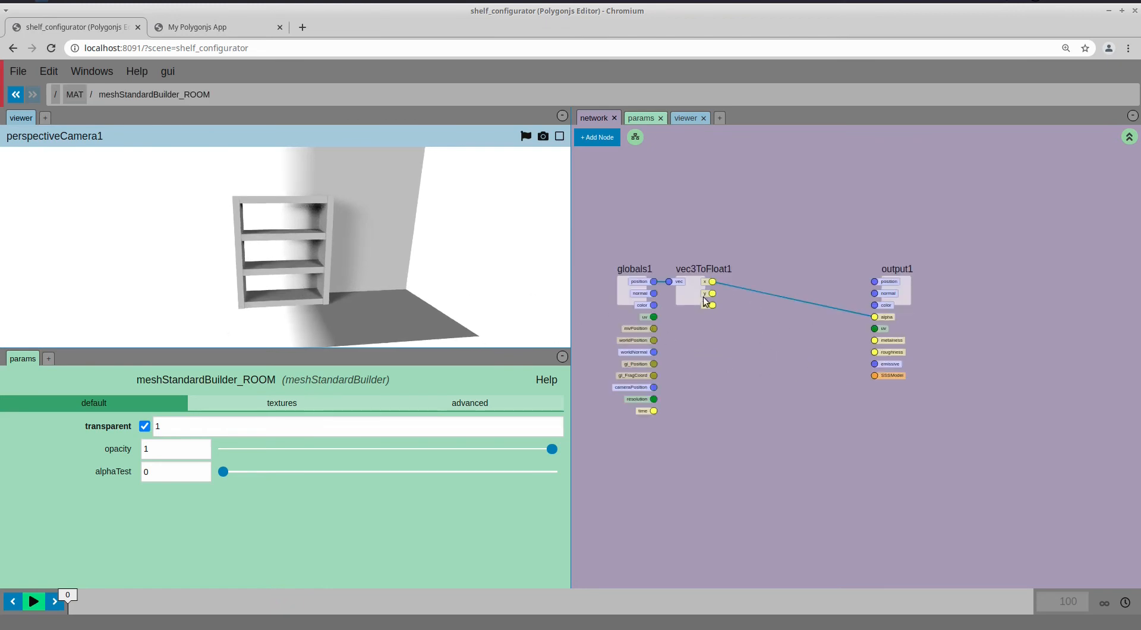
{"action": "left_click", "coordinate": [631, 291]}
{"action": "left_click_drag", "start_coordinate": [379, 284], "coordinate": [298, 297]}
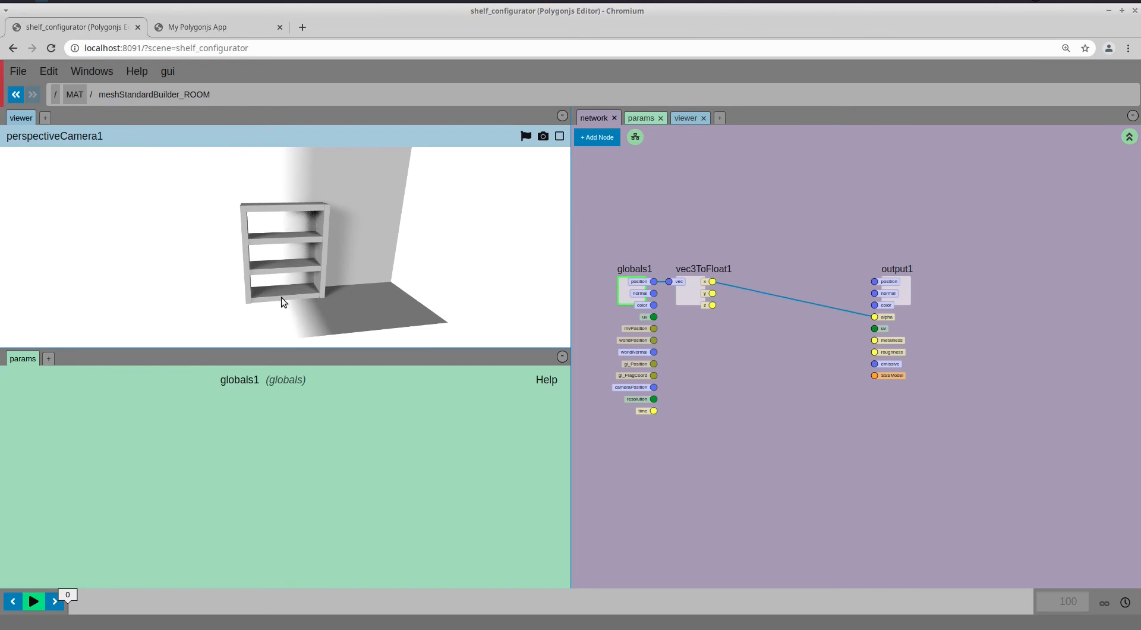
{"action": "middle_click_drag", "start_coordinate": [708, 300], "coordinate": [822, 300]}
{"action": "left_click_drag", "start_coordinate": [738, 293], "coordinate": [680, 294]}
{"action": "middle_click_drag", "start_coordinate": [842, 356], "coordinate": [802, 340]}
{"action": "key", "text": "Tab"}
{"action": "type", "text": "di"}
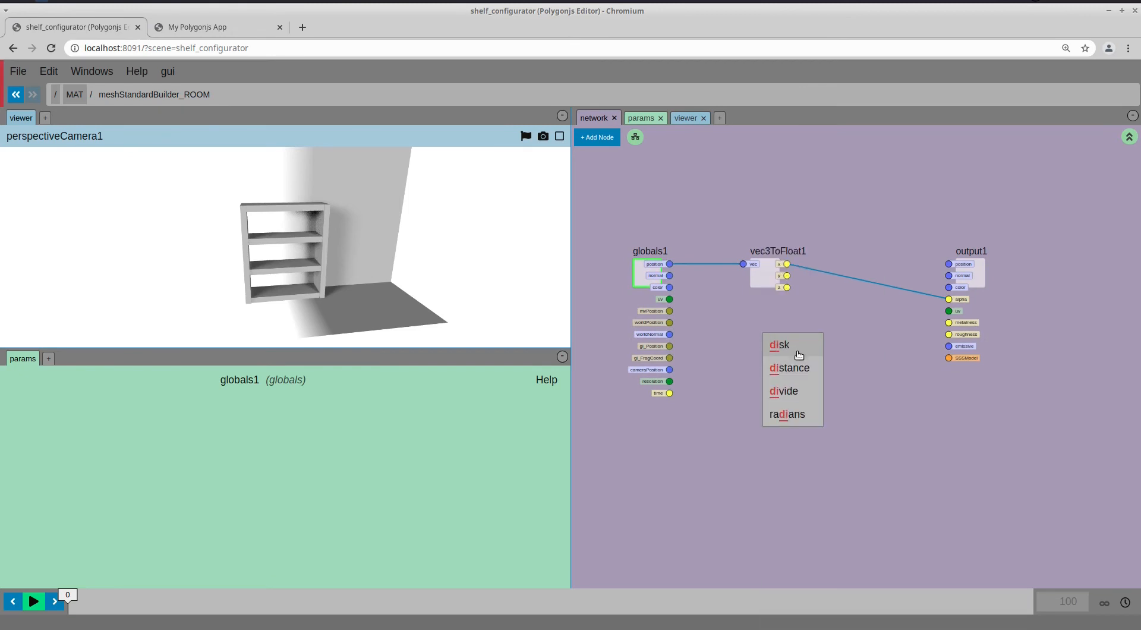
{"action": "left_click", "coordinate": [796, 347]}
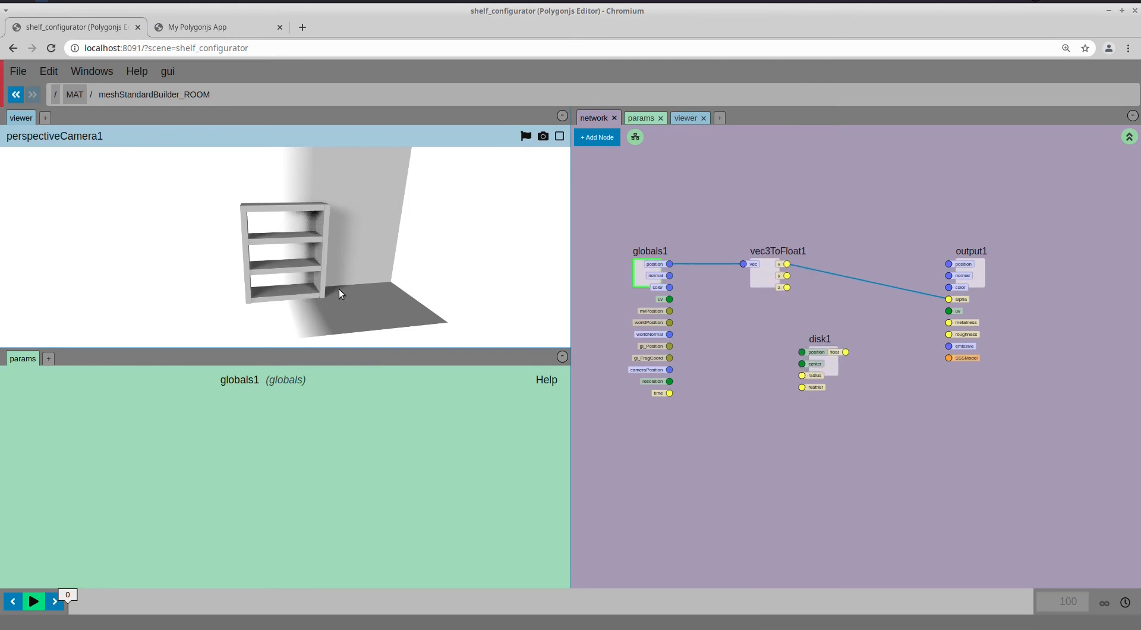
{"action": "middle_click_drag", "start_coordinate": [746, 328], "coordinate": [745, 327]}
{"action": "left_click", "coordinate": [809, 357]}
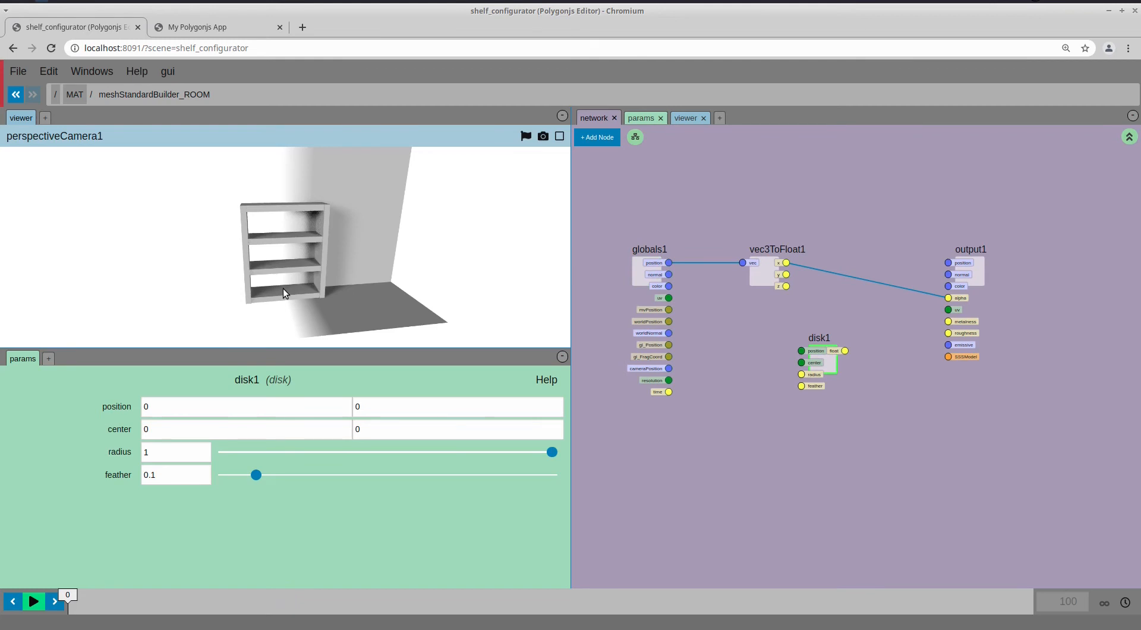
Add a floatToVec2 node, feed it the x and z of vec3ToFloat1, and connect its vec2 output to disk1's position
{"action": "middle_click_drag", "start_coordinate": [690, 312], "coordinate": [709, 303]}
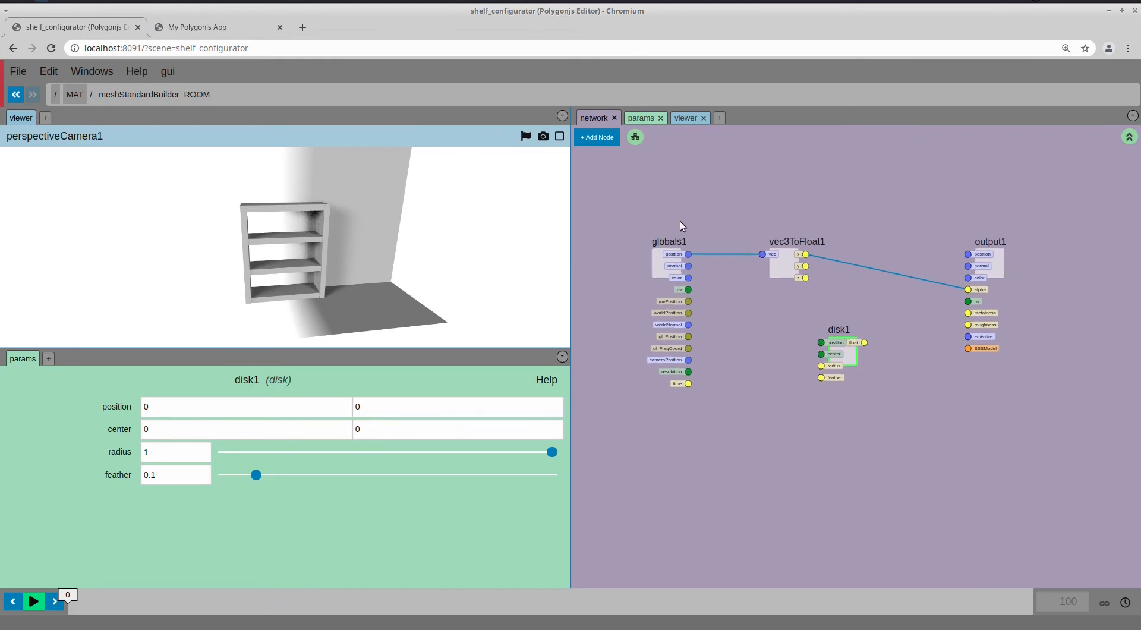
{"action": "left_click_drag", "start_coordinate": [680, 221], "coordinate": [809, 305]}
{"action": "left_click_drag", "start_coordinate": [780, 266], "coordinate": [634, 267]}
{"action": "left_click", "coordinate": [693, 325]}
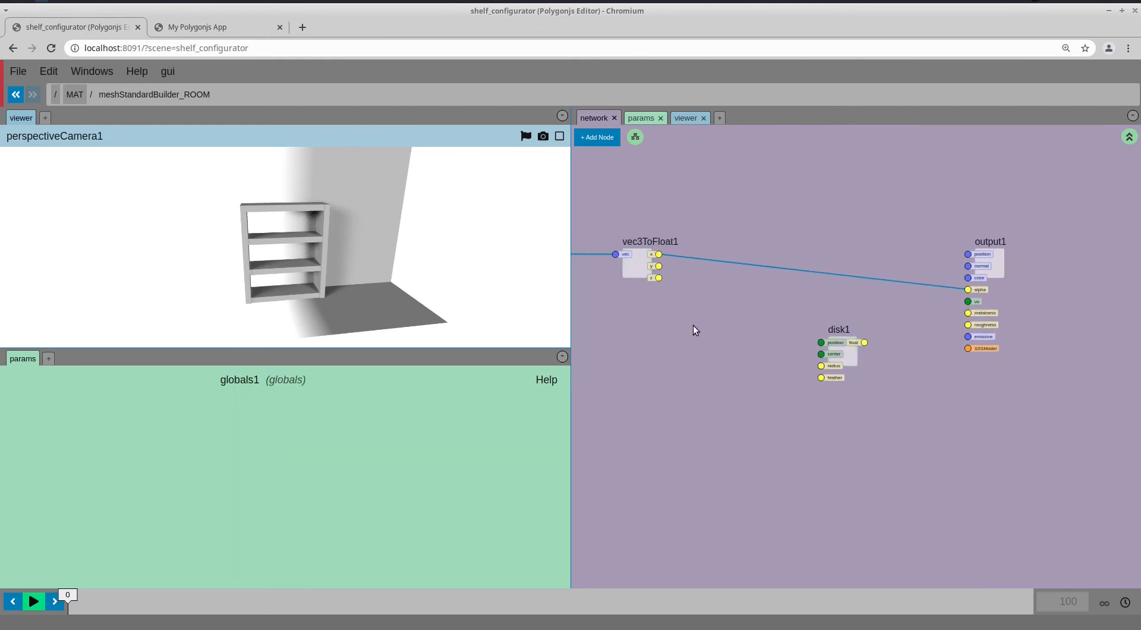
{"action": "middle_click_drag", "start_coordinate": [693, 325], "coordinate": [691, 281]}
{"action": "key", "text": "Tab"}
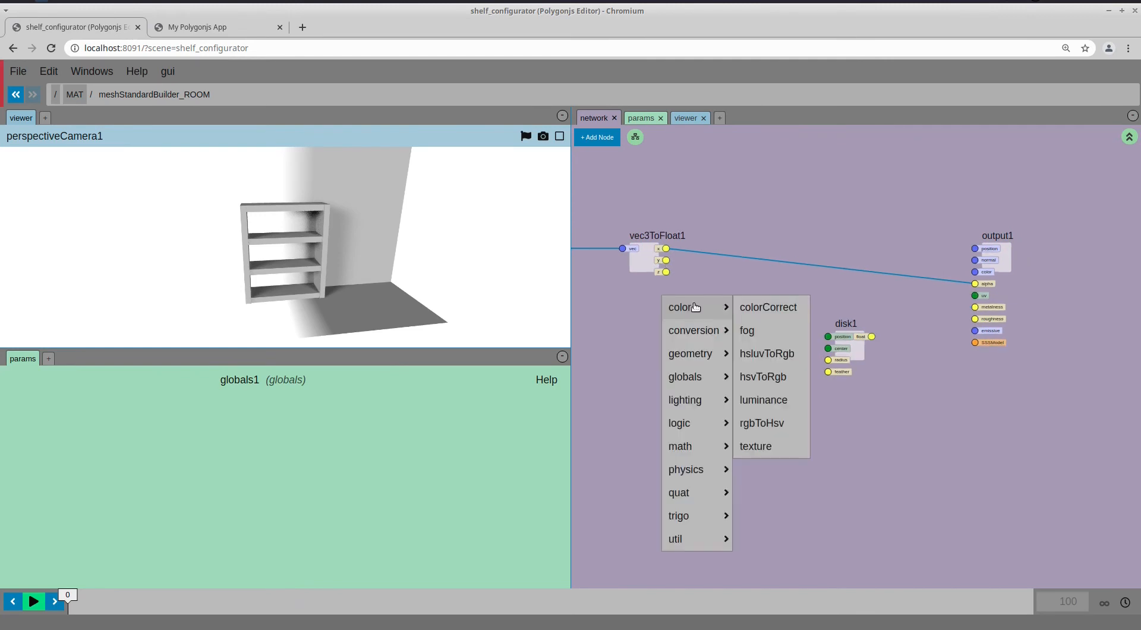
{"action": "type", "text": "flo"}
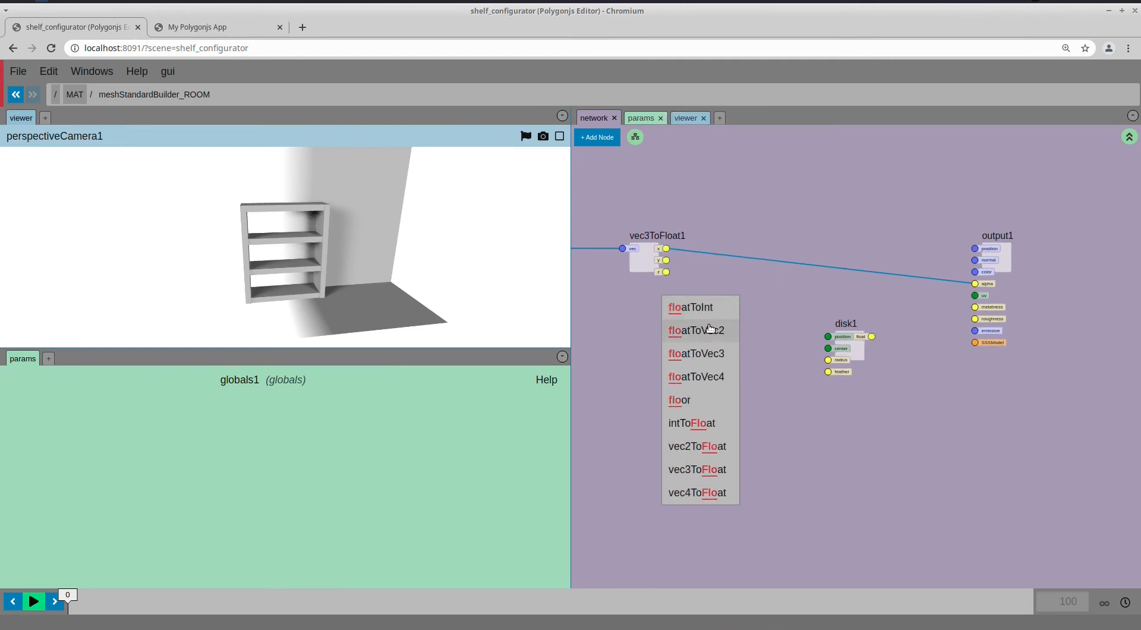
{"action": "left_click", "coordinate": [709, 332]}
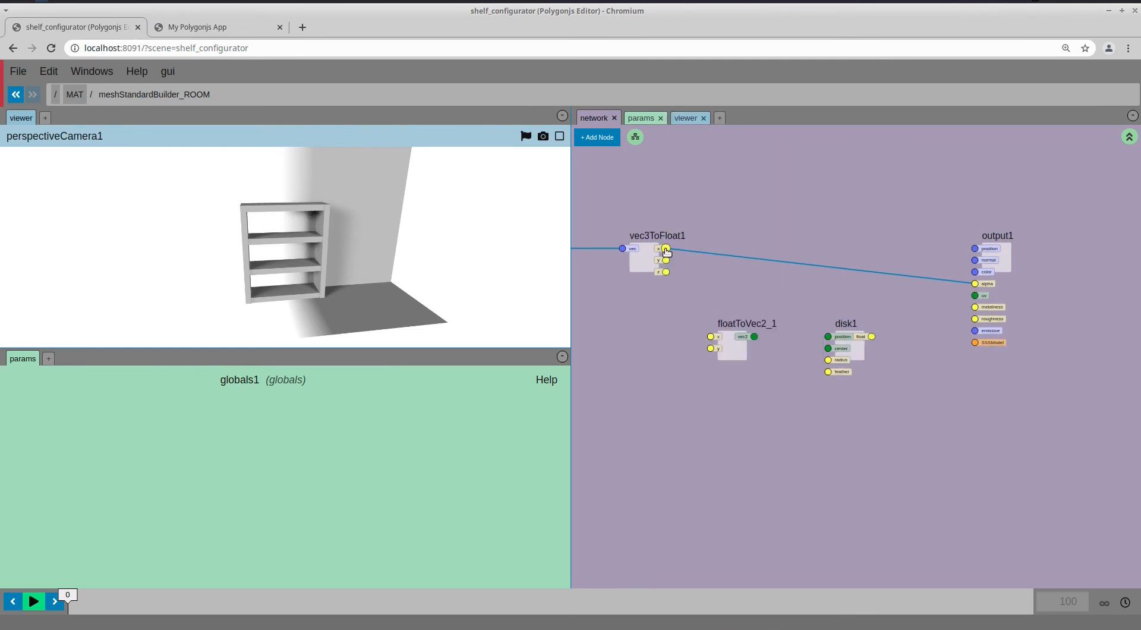
{"action": "left_click_drag", "start_coordinate": [694, 325], "coordinate": [672, 276]}
{"action": "left_click_drag", "start_coordinate": [818, 337], "coordinate": [828, 336]}
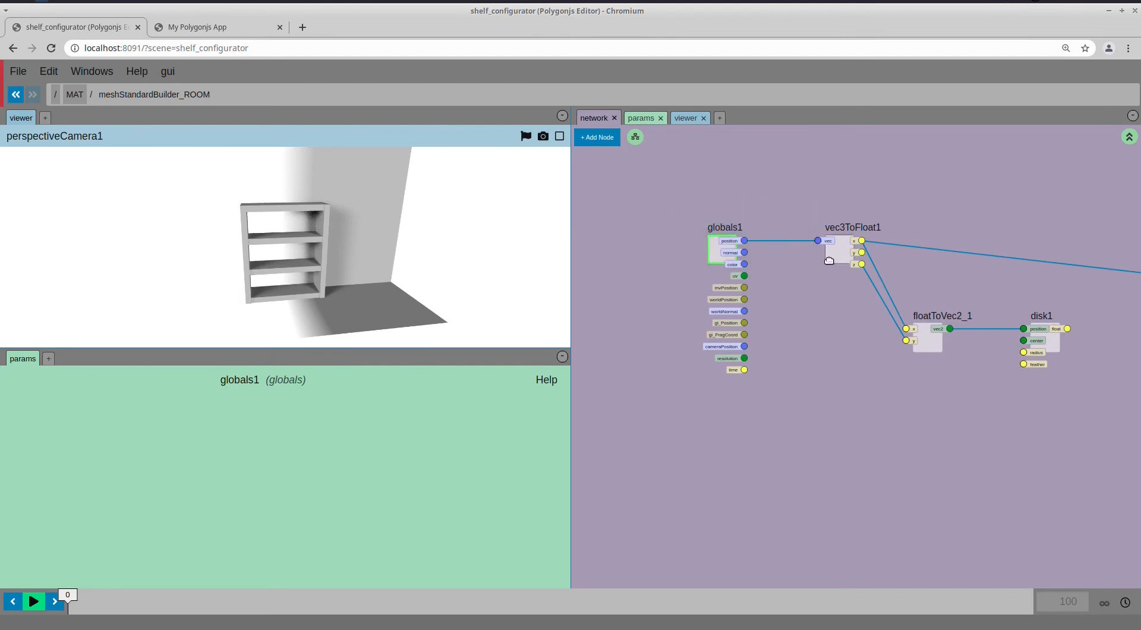
Space out the nodes and connect disk1's float output to output1's alpha
{"action": "left_click_drag", "start_coordinate": [667, 212], "coordinate": [880, 306]}
{"action": "left_click_drag", "start_coordinate": [831, 245], "coordinate": [683, 246]}
{"action": "middle_click_drag", "start_coordinate": [926, 382], "coordinate": [895, 382]}
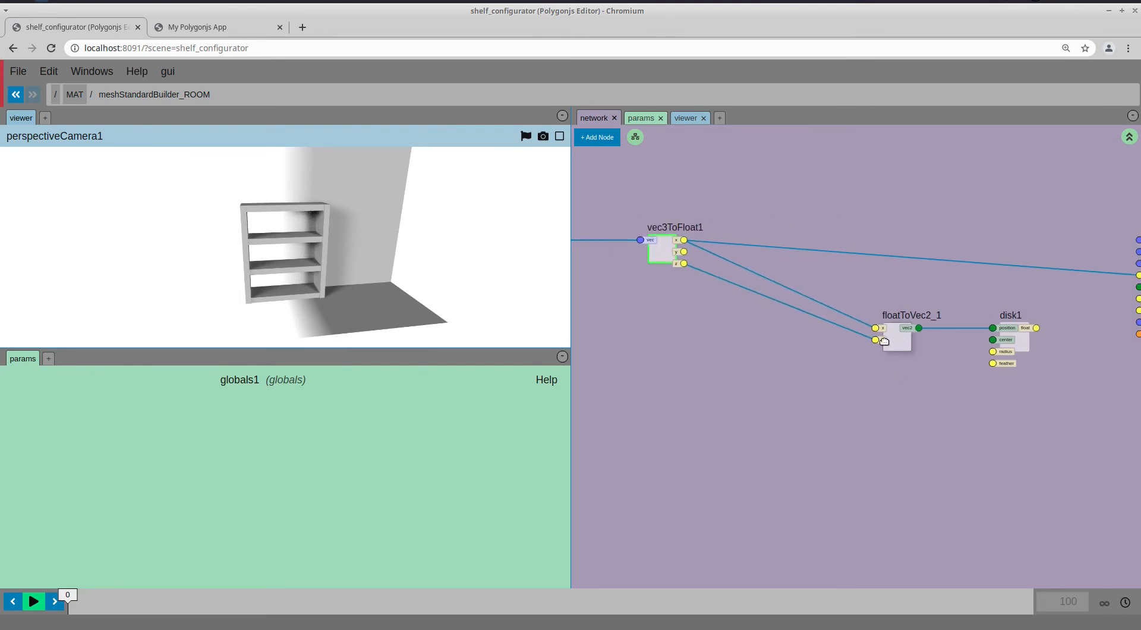
{"action": "left_click_drag", "start_coordinate": [884, 341], "coordinate": [826, 341]}
{"action": "middle_click_drag", "start_coordinate": [958, 375], "coordinate": [816, 378]}
{"action": "left_click_drag", "start_coordinate": [883, 340], "coordinate": [1002, 280]}
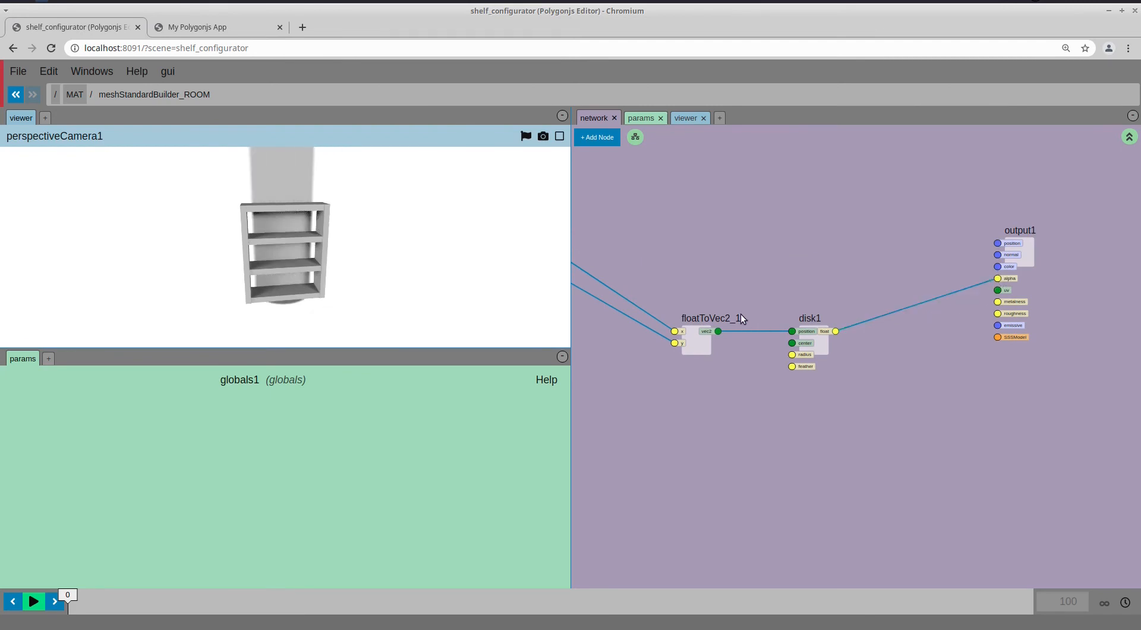
Set disk1's radius to 1.8 and its feather to 0.63
{"action": "middle_click_drag", "start_coordinate": [741, 313], "coordinate": [762, 314]}
{"action": "left_click_drag", "start_coordinate": [365, 298], "coordinate": [369, 299]}
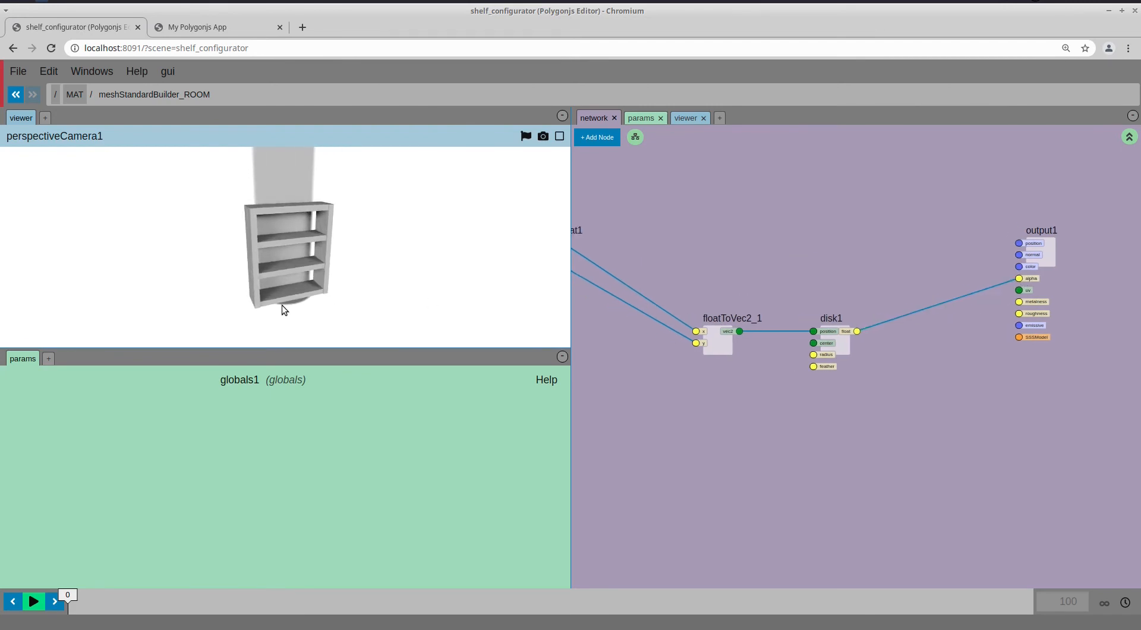
{"action": "left_click", "coordinate": [835, 345]}
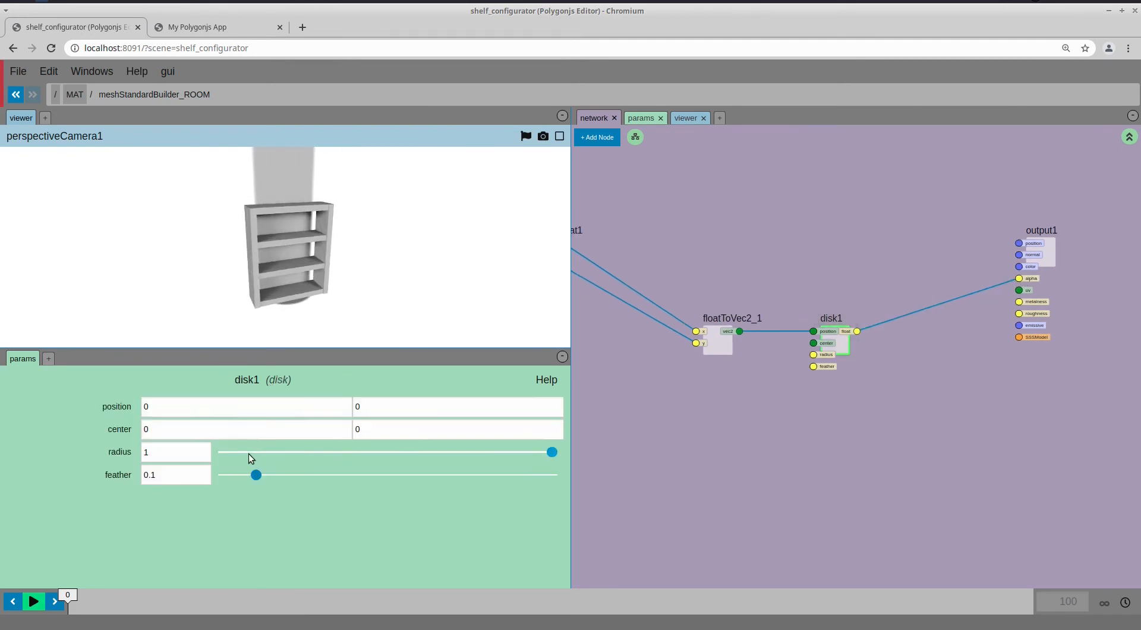
{"action": "left_click_drag", "start_coordinate": [189, 445], "coordinate": [430, 474]}
{"action": "left_click", "coordinate": [259, 475]}
{"action": "left_click_drag", "start_coordinate": [329, 309], "coordinate": [214, 313]}
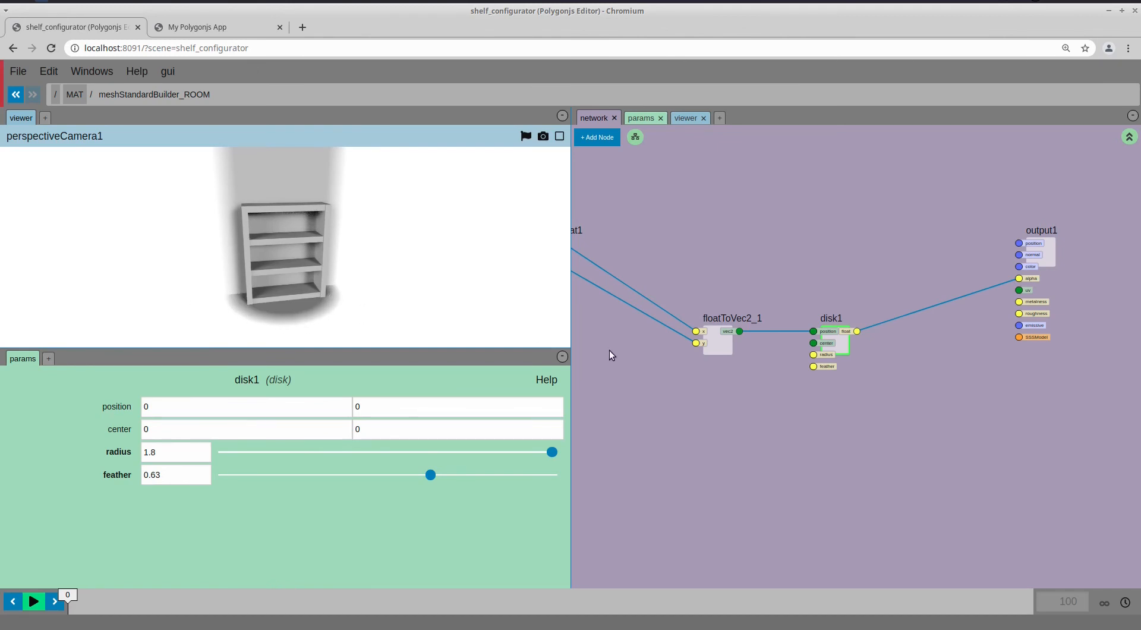
Insert a multAdd node between vec3ToFloat1's x output and floatToVec2_1's x input, placing it above the connections
{"action": "middle_click_drag", "start_coordinate": [610, 355], "coordinate": [806, 361]}
{"action": "right_click", "coordinate": [808, 369]}
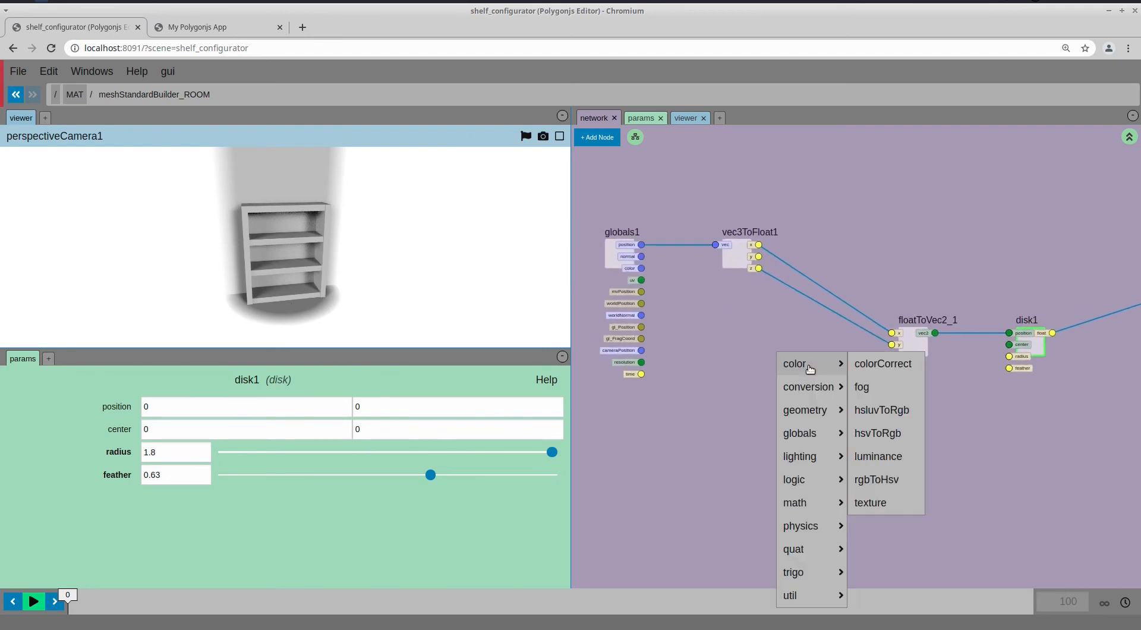
{"action": "type", "text": "mu"}
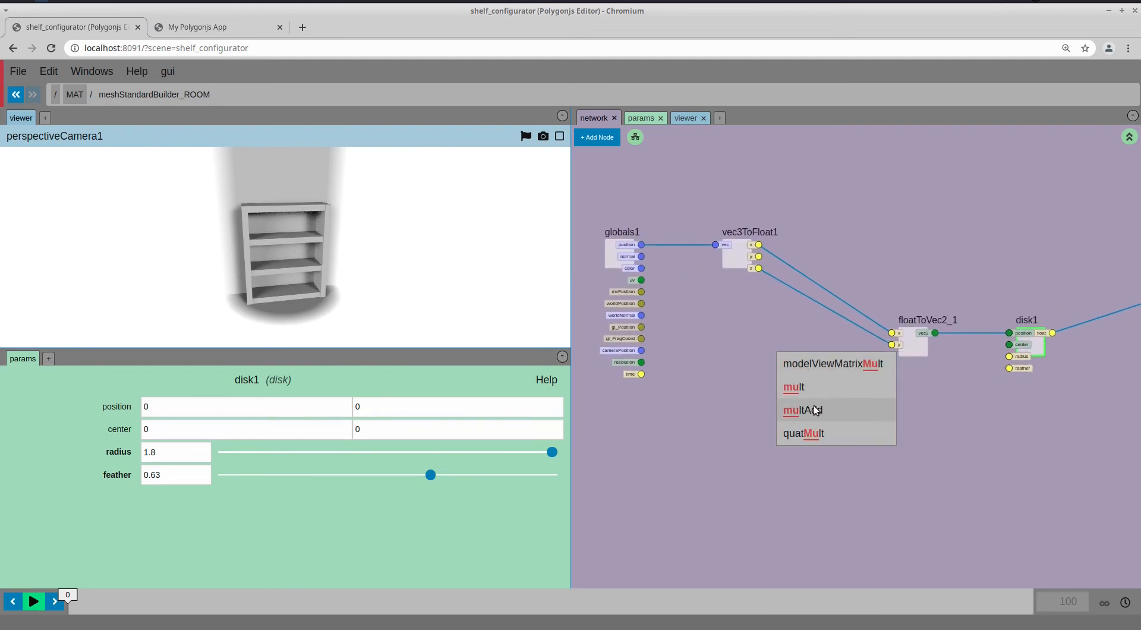
{"action": "left_click", "coordinate": [815, 410]}
{"action": "left_click", "coordinate": [823, 287]}
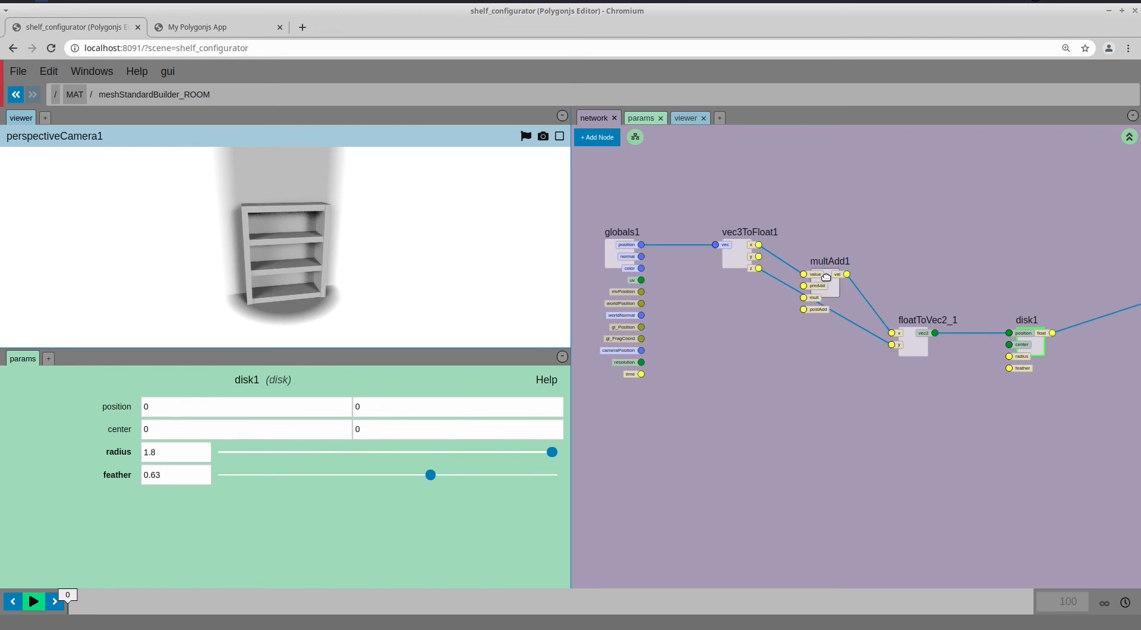
{"action": "left_click_drag", "start_coordinate": [825, 276], "coordinate": [832, 221]}
Set multAdd1's mult to 0.57 to widen the disk mask along x
{"action": "left_click", "coordinate": [418, 452]}
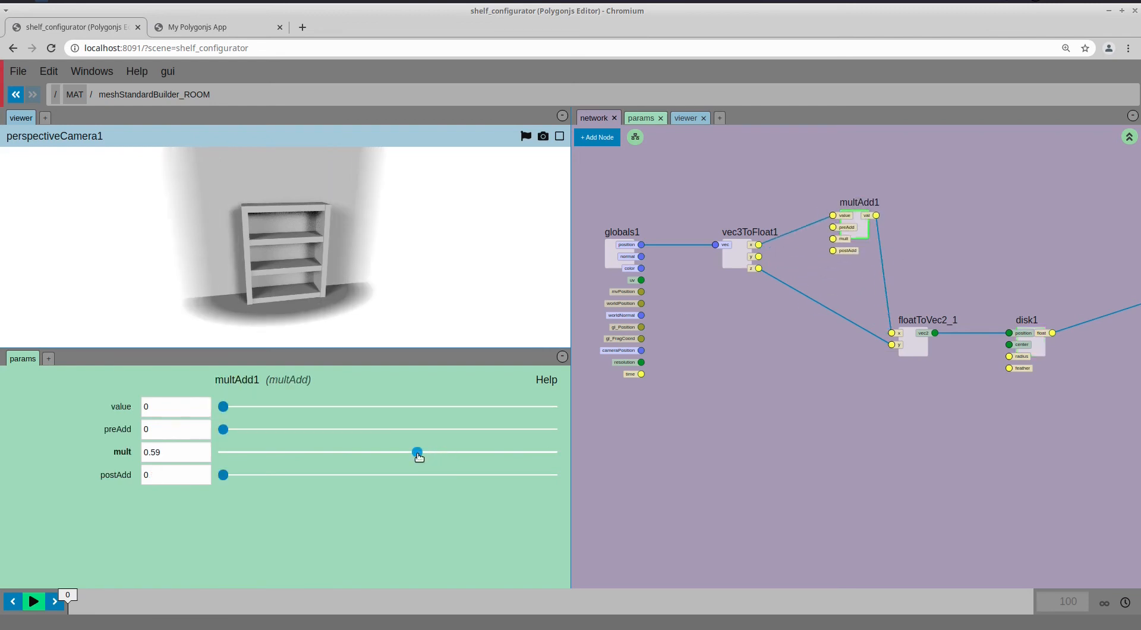
{"action": "left_click_drag", "start_coordinate": [415, 456], "coordinate": [412, 456]}
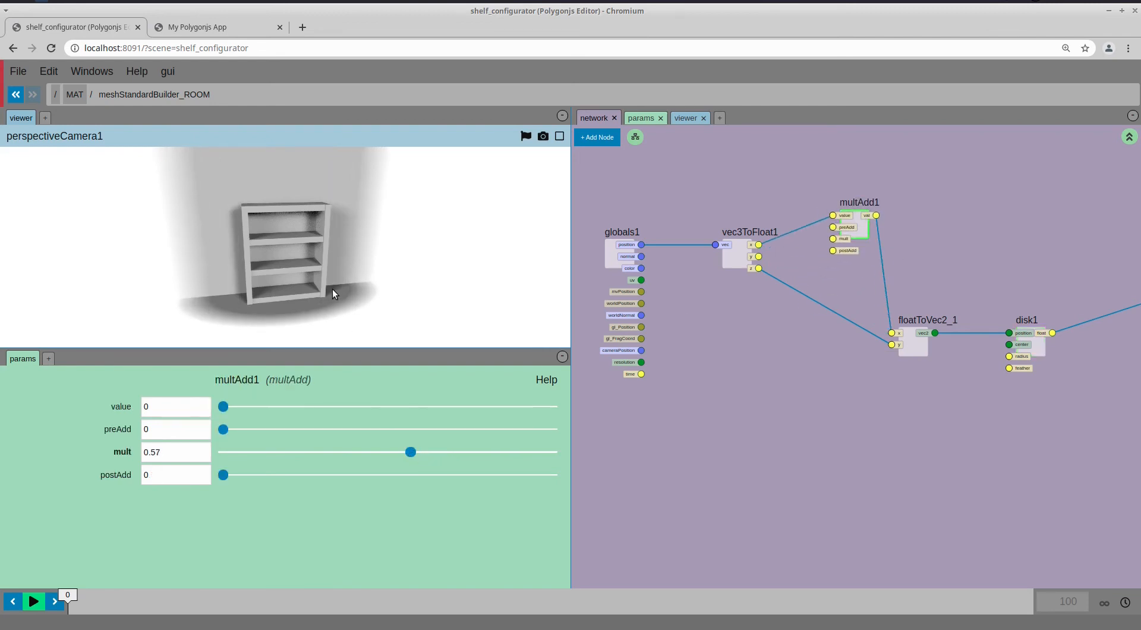
{"action": "mouse_move", "coordinate": [333, 289]}
{"action": "left_mouse_down"}
{"action": "mouse_move", "coordinate": [342, 281]}
{"action": "mouse_move", "coordinate": [325, 297]}
{"action": "mouse_move", "coordinate": [340, 303]}
{"action": "left_mouse_up"}
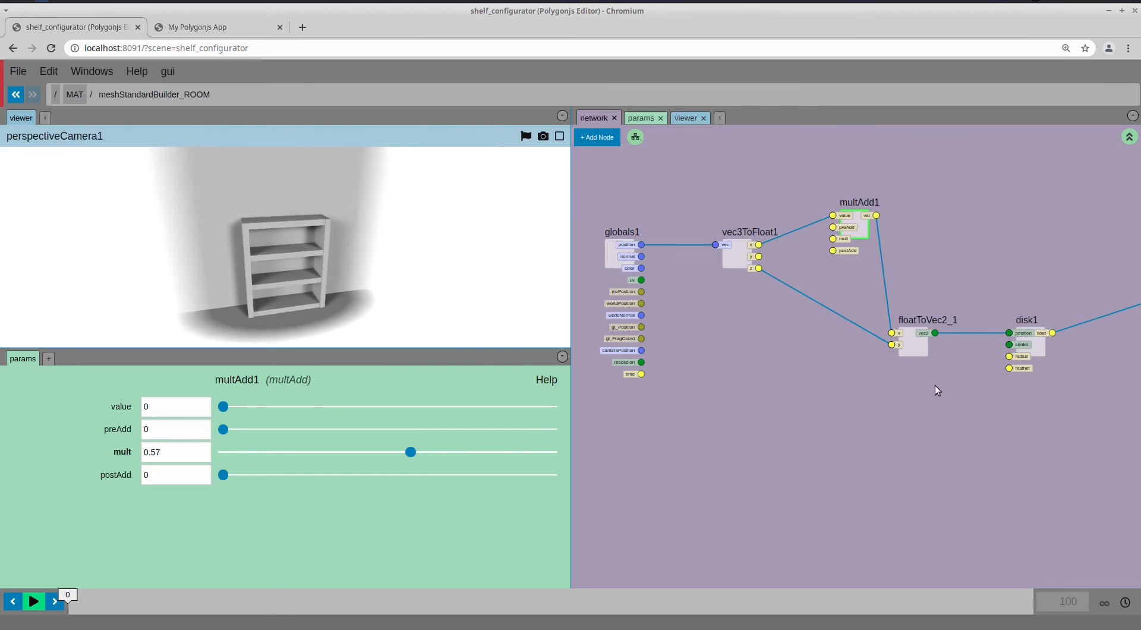
Insert an easing node between disk1's float output and output1's alpha
{"action": "middle_click_drag", "start_coordinate": [1081, 380], "coordinate": [869, 390]}
{"action": "key", "text": "Tab"}
{"action": "type", "text": "ramp"}
{"action": "key", "text": "Return"}
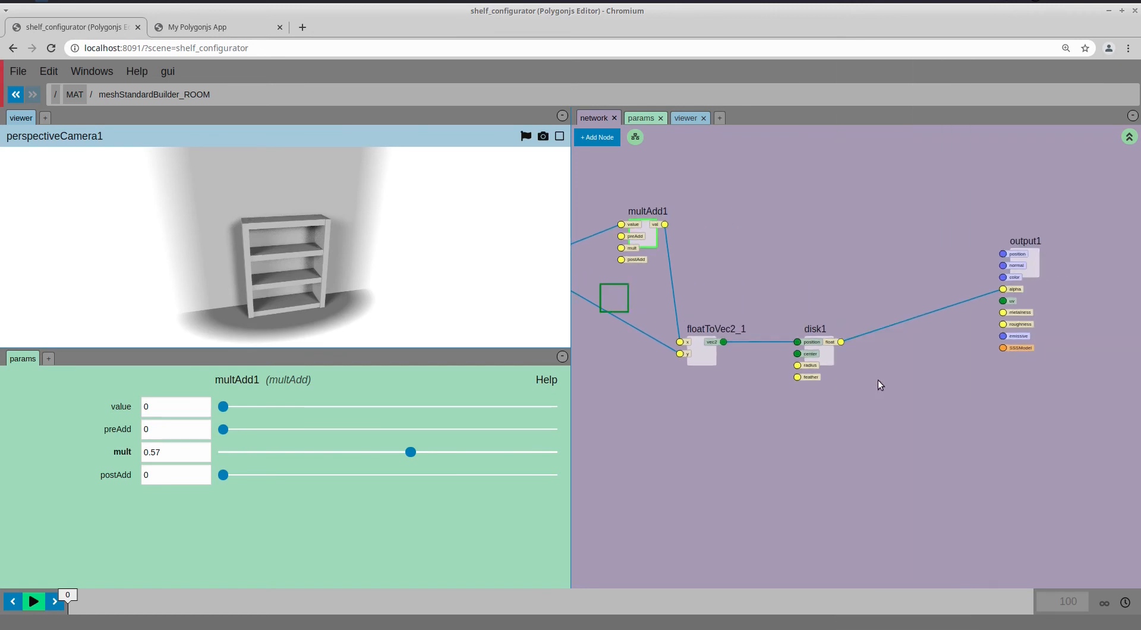
{"action": "left_click", "coordinate": [874, 330]}
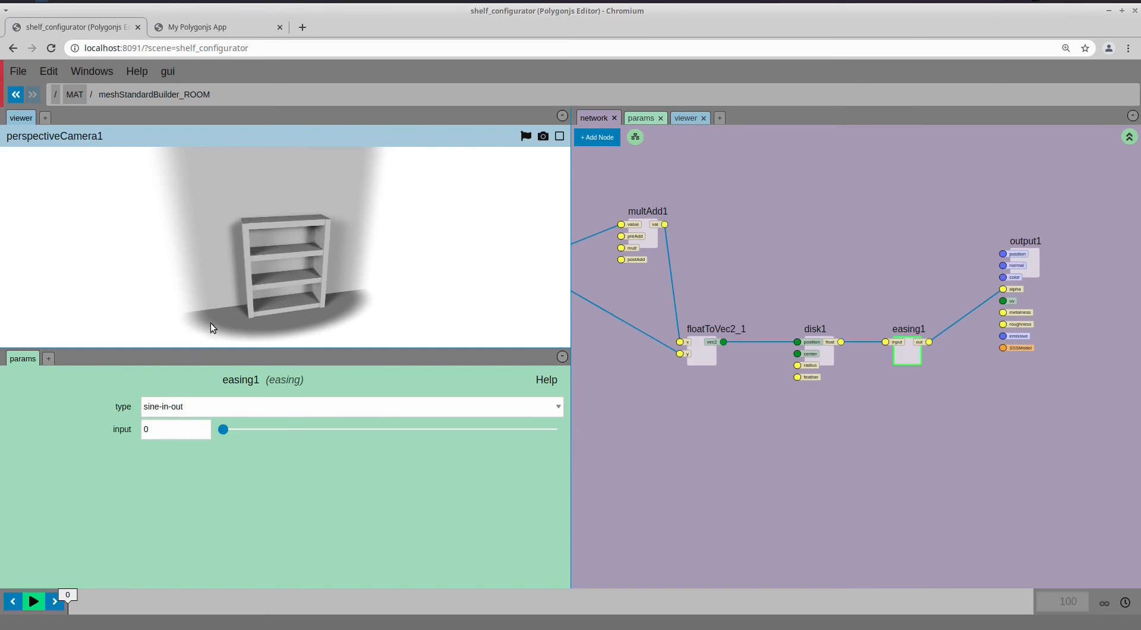
Set easing1's type to quadratic-in-out and inspect the faded room edges around the shelf
{"action": "left_click", "coordinate": [205, 409]}
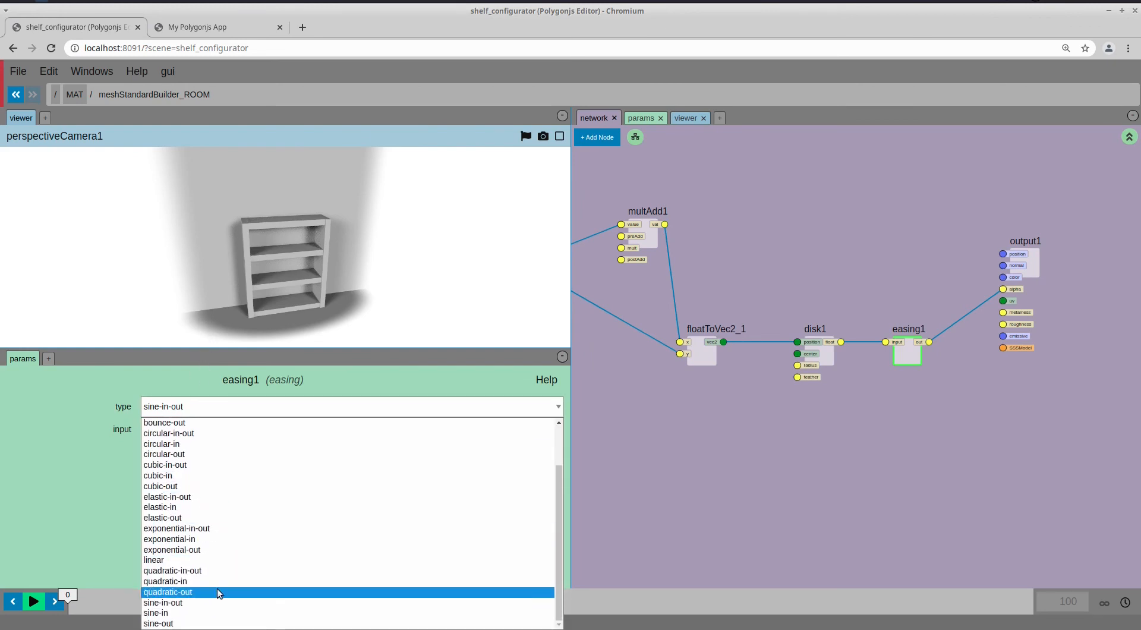
{"action": "left_click", "coordinate": [215, 571]}
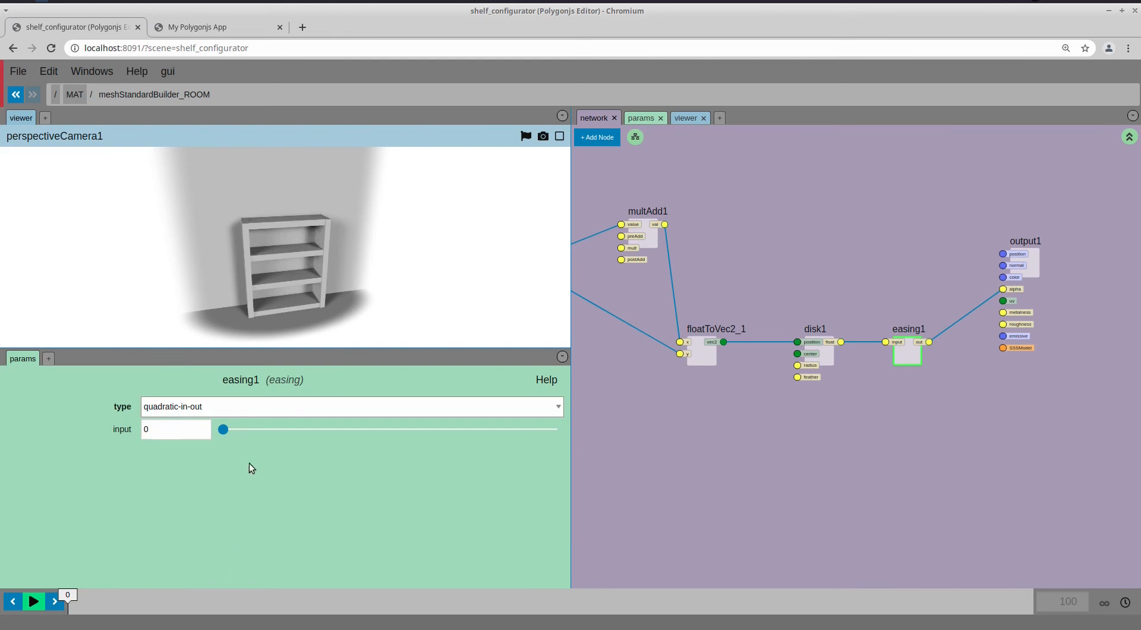
{"action": "left_click", "coordinate": [208, 398]}
{"action": "scroll", "coordinate": [229, 554], "scroll_direction": "down", "scroll_amount": 2}
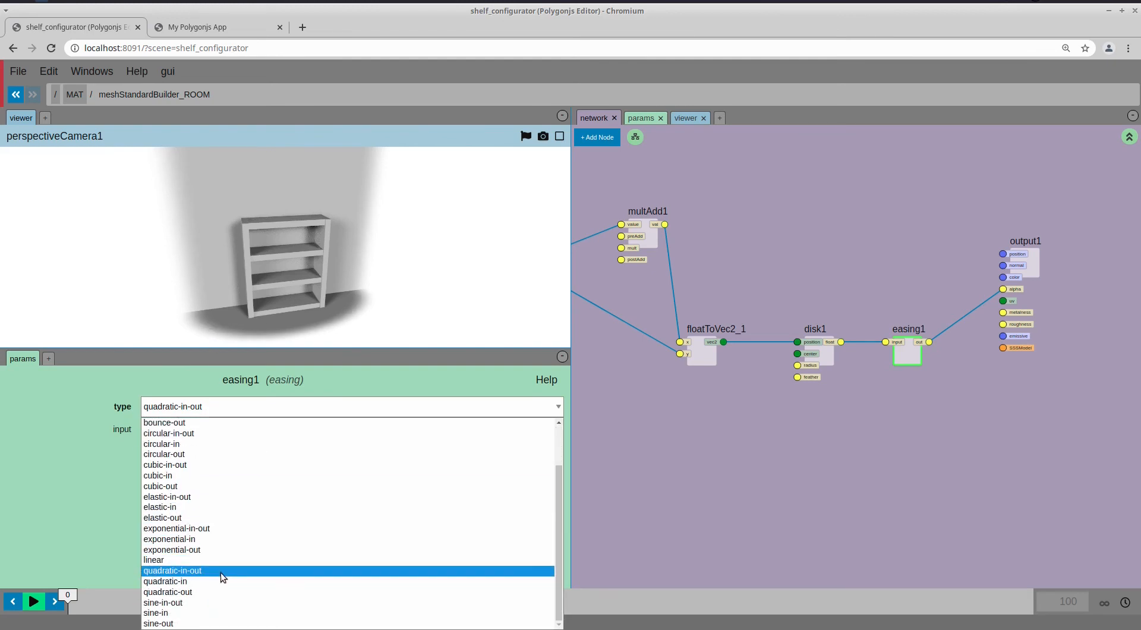
{"action": "left_click", "coordinate": [220, 570]}
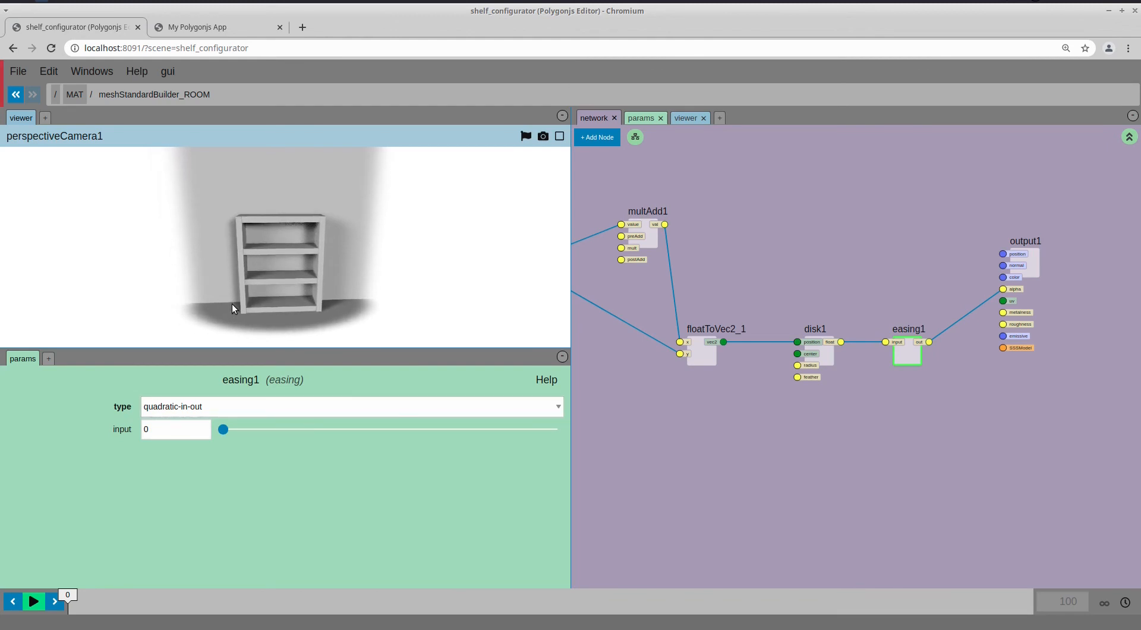
{"action": "left_click_drag", "start_coordinate": [223, 307], "coordinate": [244, 273]}
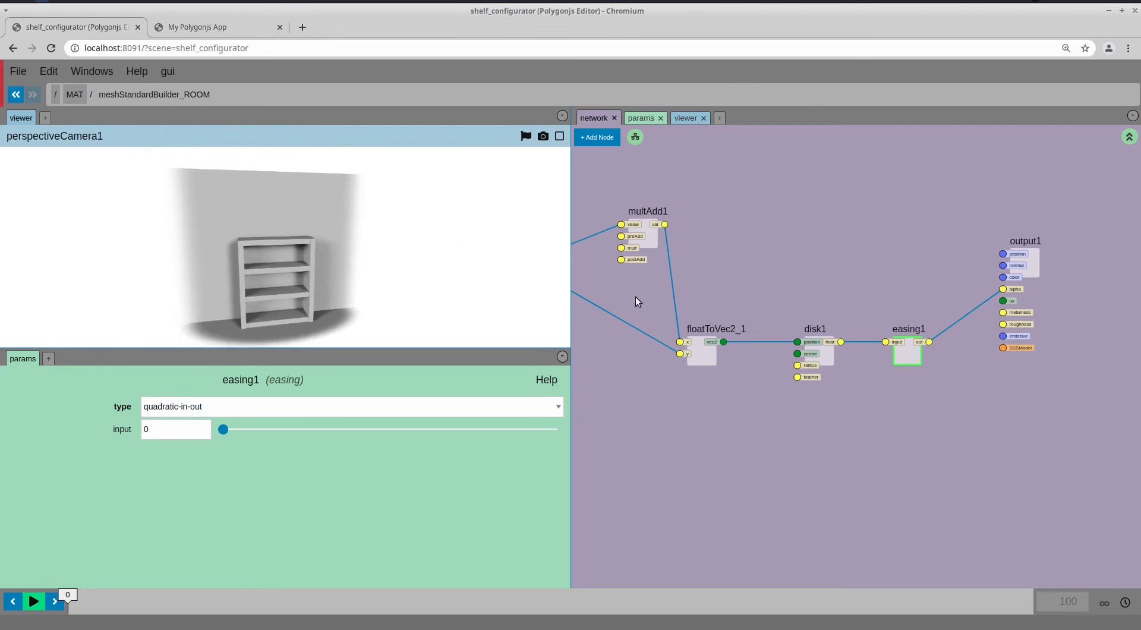
Duplicate the vec3ToFloat1, multAdd1 and floatToVec2_1 nodes together and place the copies above the originals
{"action": "left_click_drag", "start_coordinate": [733, 319], "coordinate": [861, 291]}
{"action": "scroll", "coordinate": [793, 336], "scroll_direction": "down", "scroll_amount": 2}
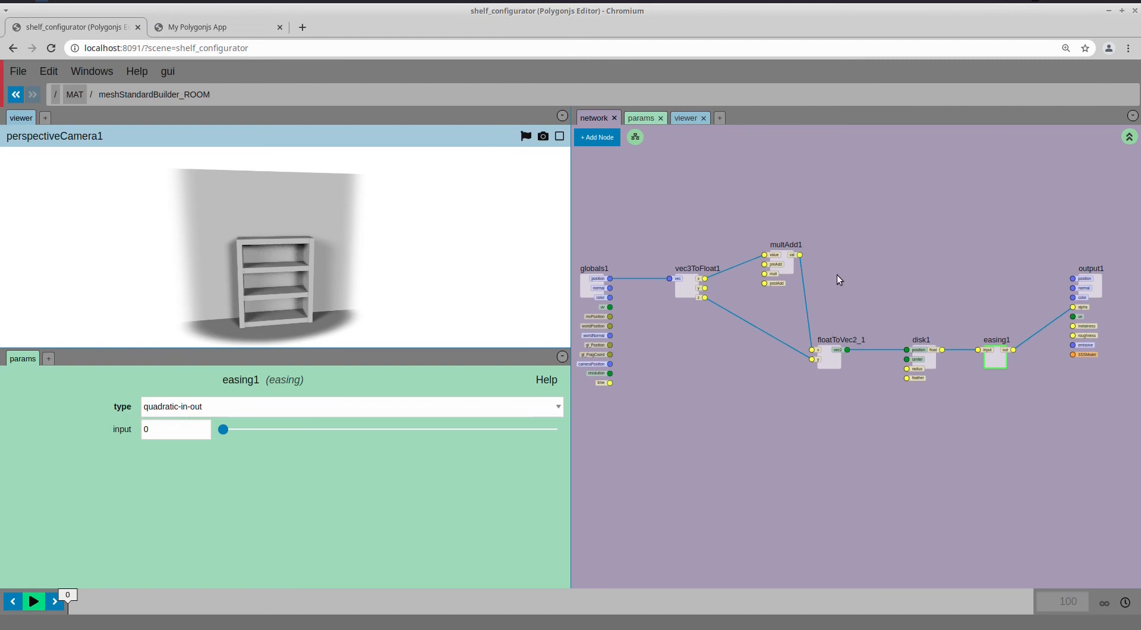
{"action": "left_click_drag", "start_coordinate": [843, 289], "coordinate": [839, 303]}
{"action": "left_click_drag", "start_coordinate": [781, 279], "coordinate": [781, 301]}
{"action": "left_click_drag", "start_coordinate": [658, 247], "coordinate": [846, 383]}
{"action": "key", "text": "ctrl+c"}
{"action": "key", "text": "ctrl+v"}
{"action": "left_click_drag", "start_coordinate": [817, 330], "coordinate": [722, 188]}
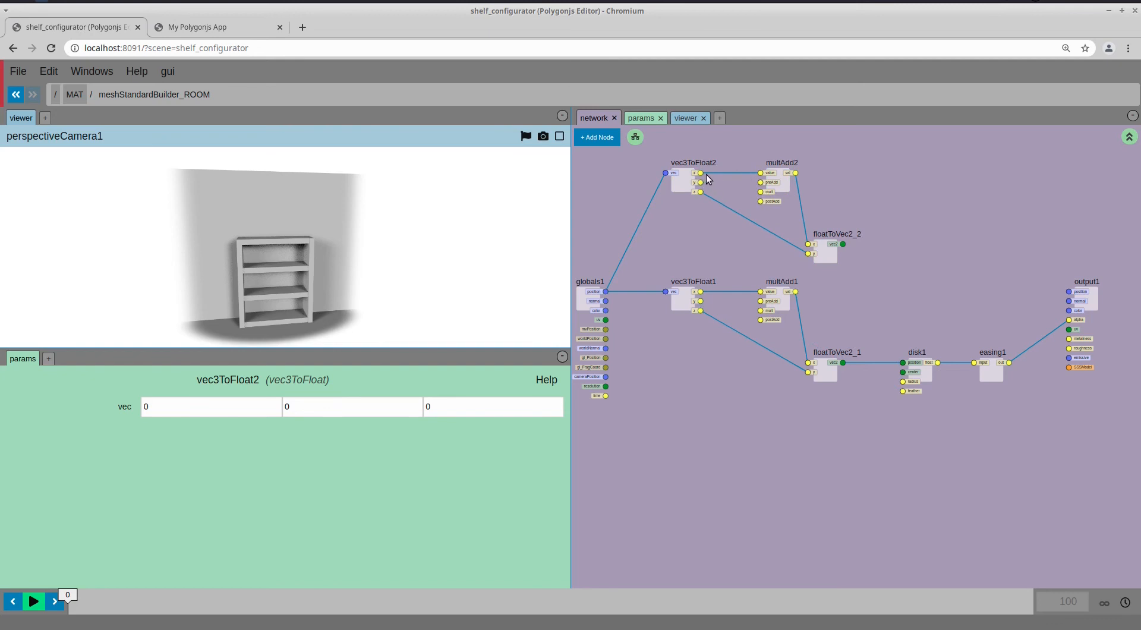
Wire vec3ToFloat2's x and y outputs directly to floatToVec2_2's x and y inputs and delete the copied multAdd node
{"action": "mouse_move", "coordinate": [701, 174]}
{"action": "left_mouse_down"}
{"action": "mouse_move", "coordinate": [810, 245]}
{"action": "mouse_move", "coordinate": [701, 183]}
{"action": "left_mouse_up"}
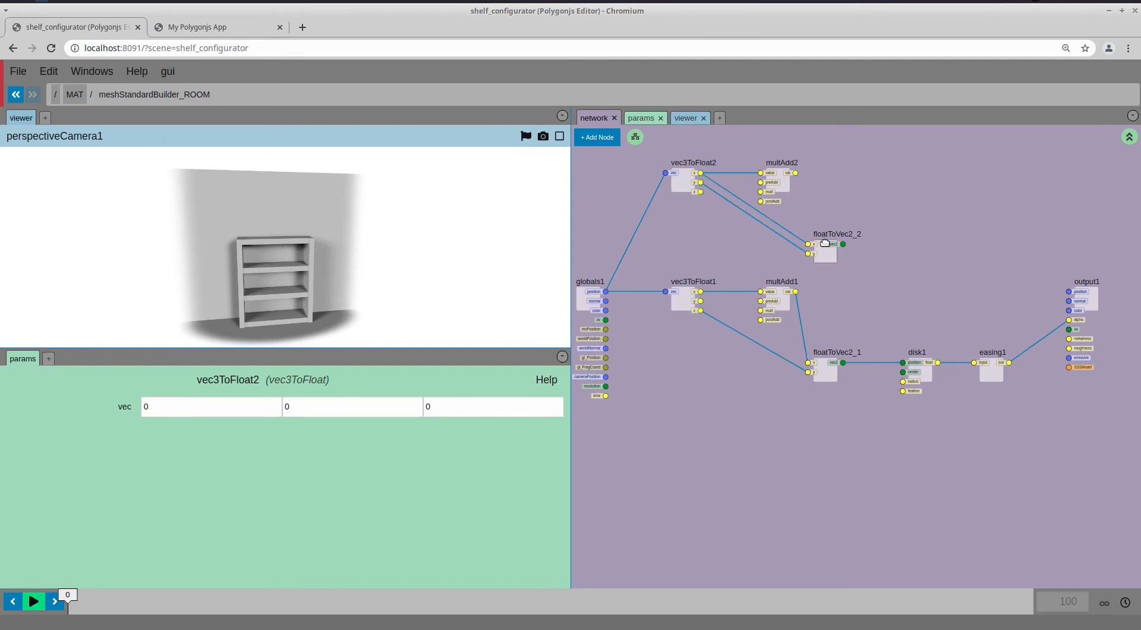
{"action": "left_click_drag", "start_coordinate": [777, 179], "coordinate": [825, 156]}
{"action": "left_click_drag", "start_coordinate": [826, 253], "coordinate": [873, 181]}
{"action": "middle_click_drag", "start_coordinate": [880, 253], "coordinate": [838, 280]}
{"action": "left_click_drag", "start_coordinate": [810, 263], "coordinate": [769, 153]}
{"action": "key", "text": "Delete"}
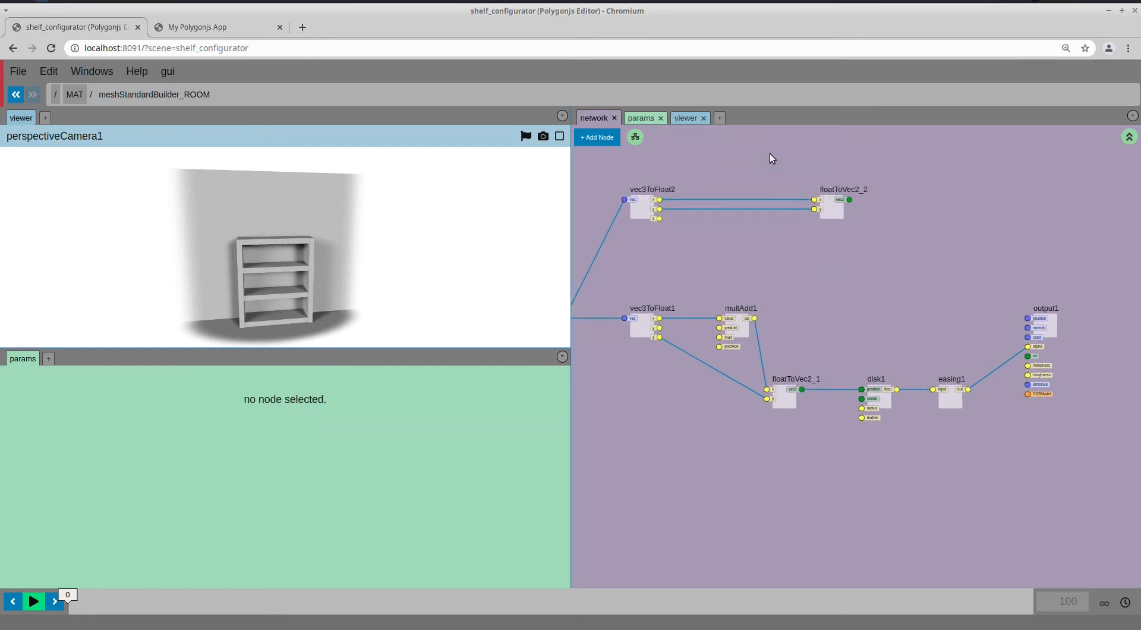
Connect floatToVec2_2's output to disk1's position and inspect the resulting mask around the shelf
{"action": "left_click_drag", "start_coordinate": [838, 207], "coordinate": [862, 389]}
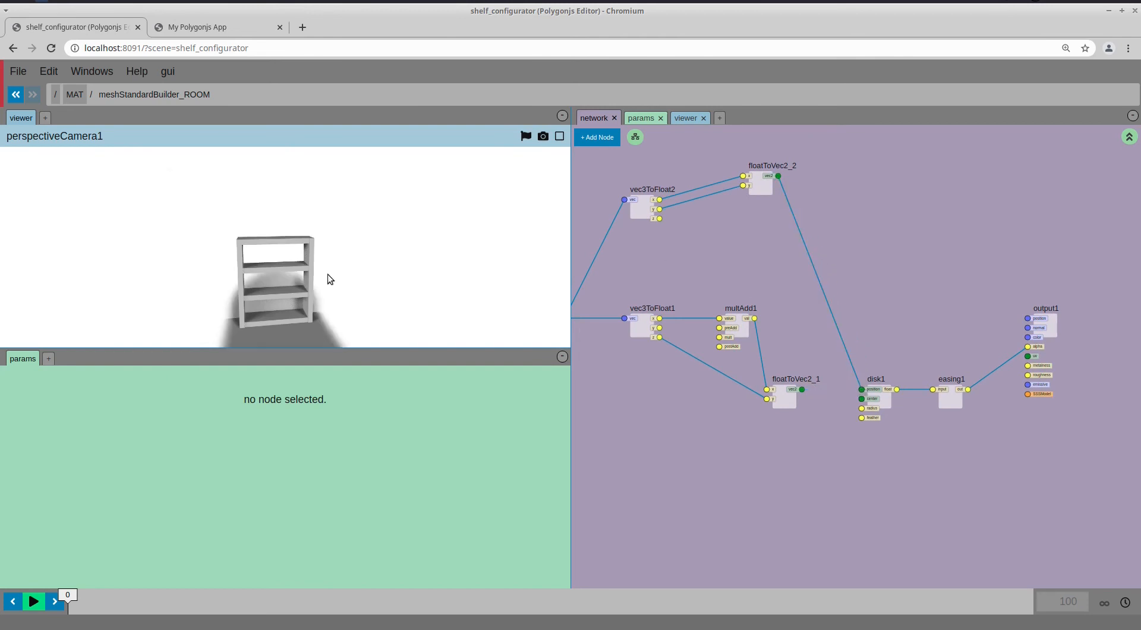
{"action": "left_click_drag", "start_coordinate": [327, 273], "coordinate": [350, 273]}
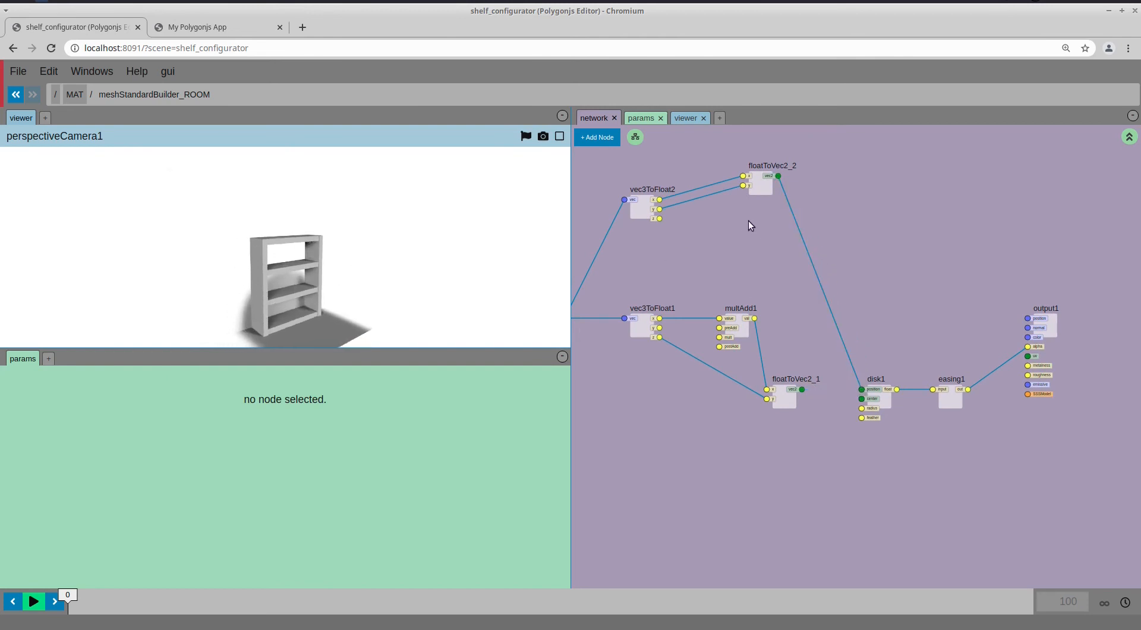
{"action": "middle_click_drag", "start_coordinate": [748, 220], "coordinate": [810, 240]}
{"action": "left_click_drag", "start_coordinate": [711, 227], "coordinate": [664, 206]}
{"action": "middle_click_drag", "start_coordinate": [720, 240], "coordinate": [727, 238]}
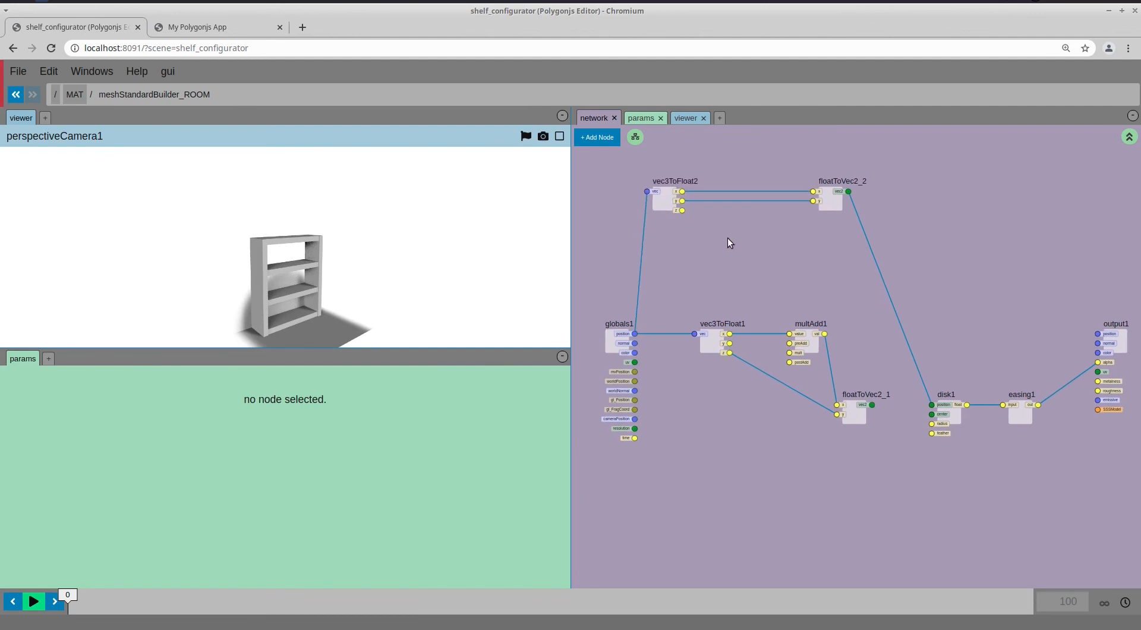
Insert a multAdd node between vec3ToFloat2's y output and floatToVec2_2's y input, and set its preAdd to -5.4
{"action": "key", "text": "Tab"}
{"action": "type", "text": "mult"}
{"action": "left_click", "coordinate": [734, 268]}
{"action": "left_click", "coordinate": [744, 200]}
{"action": "left_click_drag", "start_coordinate": [745, 202], "coordinate": [770, 255]}
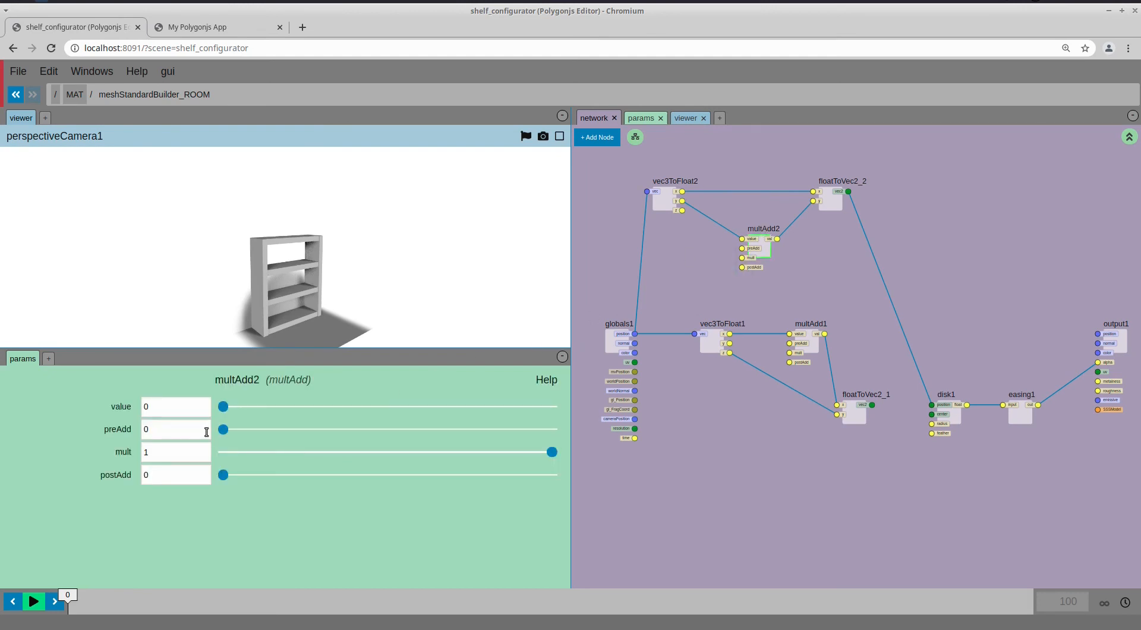
{"action": "middle_click_drag", "start_coordinate": [206, 432], "coordinate": [54, 432]}
In the room object's network, raise transform2's y scale to about 2.446 and inspect the whole wall mask
{"action": "left_click", "coordinate": [1129, 137]}
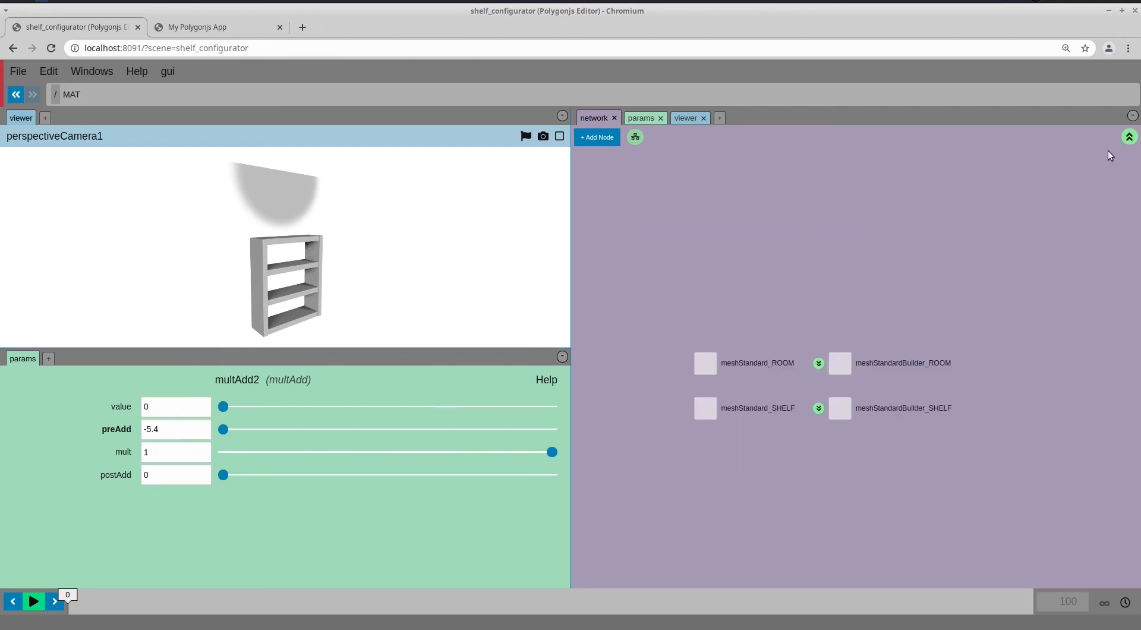
{"action": "left_click", "coordinate": [1129, 137]}
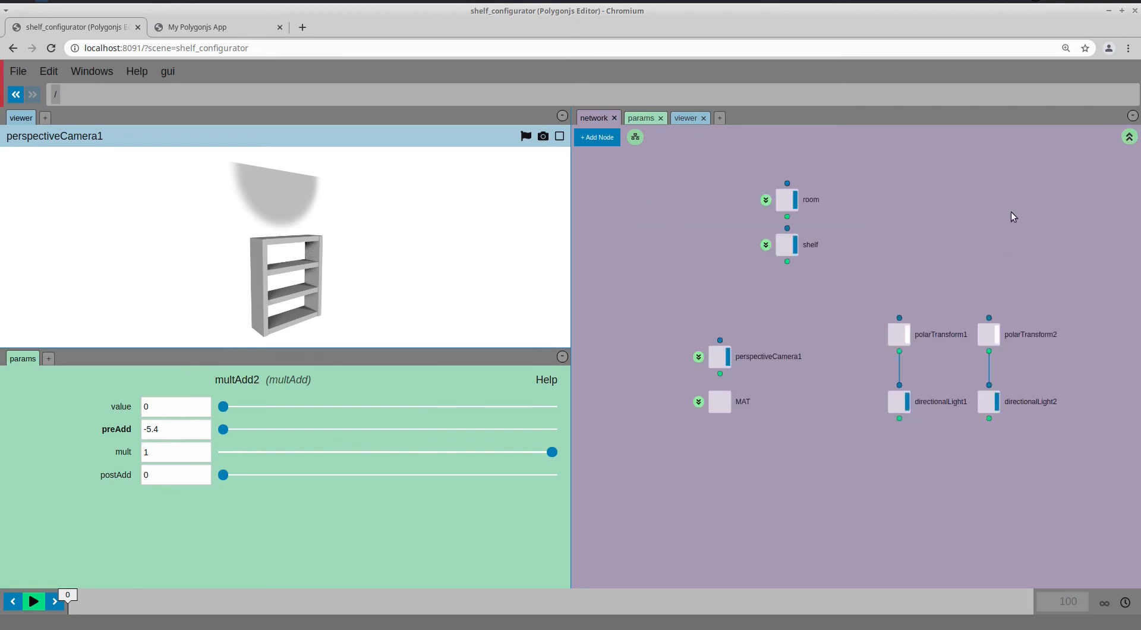
{"action": "left_click", "coordinate": [766, 199]}
{"action": "left_click", "coordinate": [878, 343]}
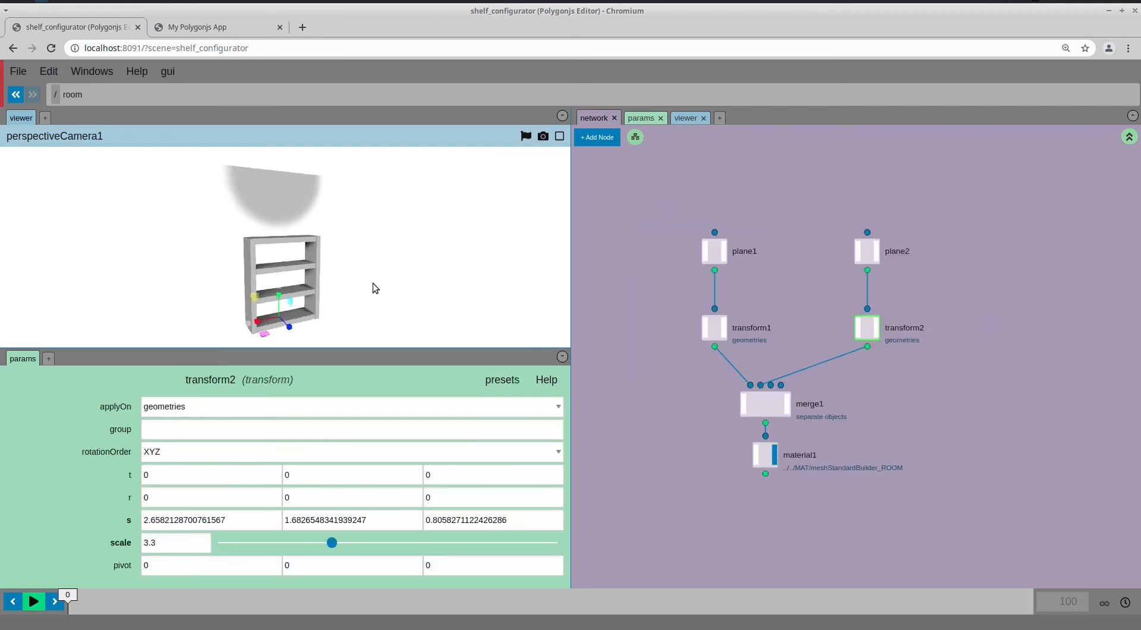
{"action": "left_click_drag", "start_coordinate": [373, 283], "coordinate": [269, 279]}
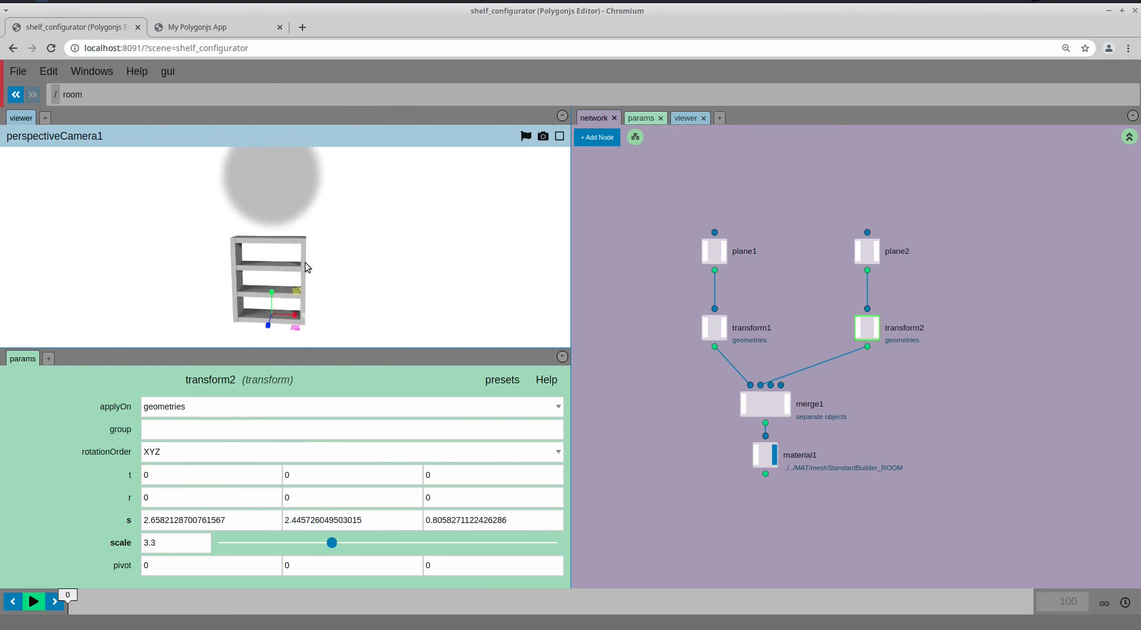
{"action": "scroll", "coordinate": [308, 255], "scroll_direction": "down", "scroll_amount": 4}
{"action": "right_click_drag", "start_coordinate": [312, 251], "coordinate": [316, 266]}
{"action": "scroll", "coordinate": [316, 266], "scroll_direction": "down", "scroll_amount": 2}
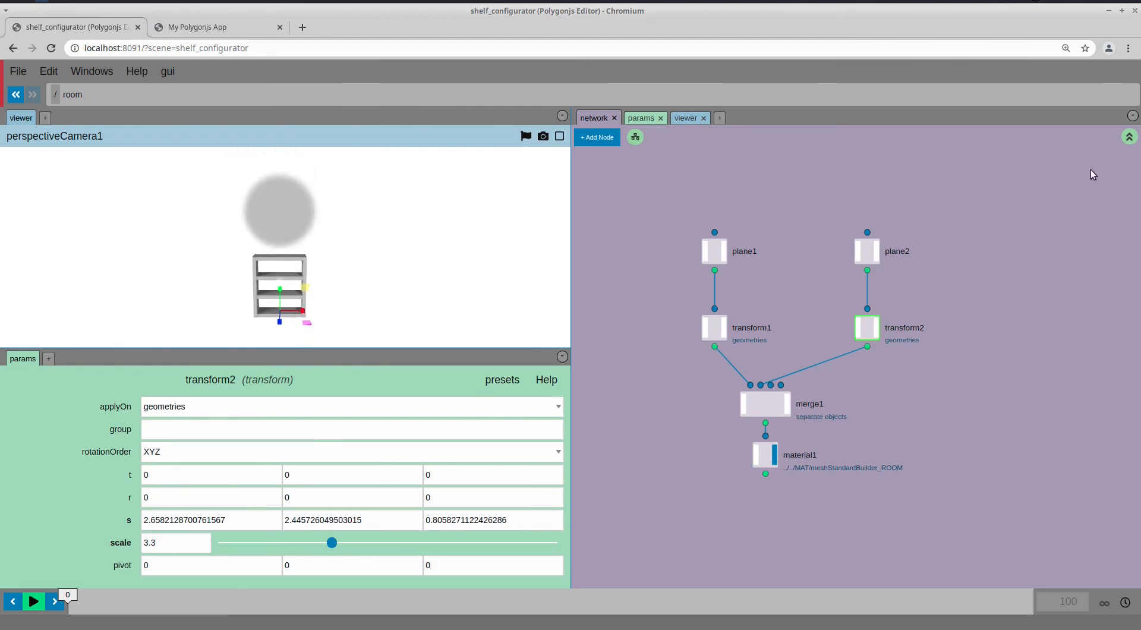
Back in meshStandardBuilder_ROOM, insert a multAdd node between vec3ToFloat2's x output and floatToVec2_2's x input, above multAdd2
{"action": "left_click", "coordinate": [1129, 136]}
{"action": "left_click", "coordinate": [698, 404]}
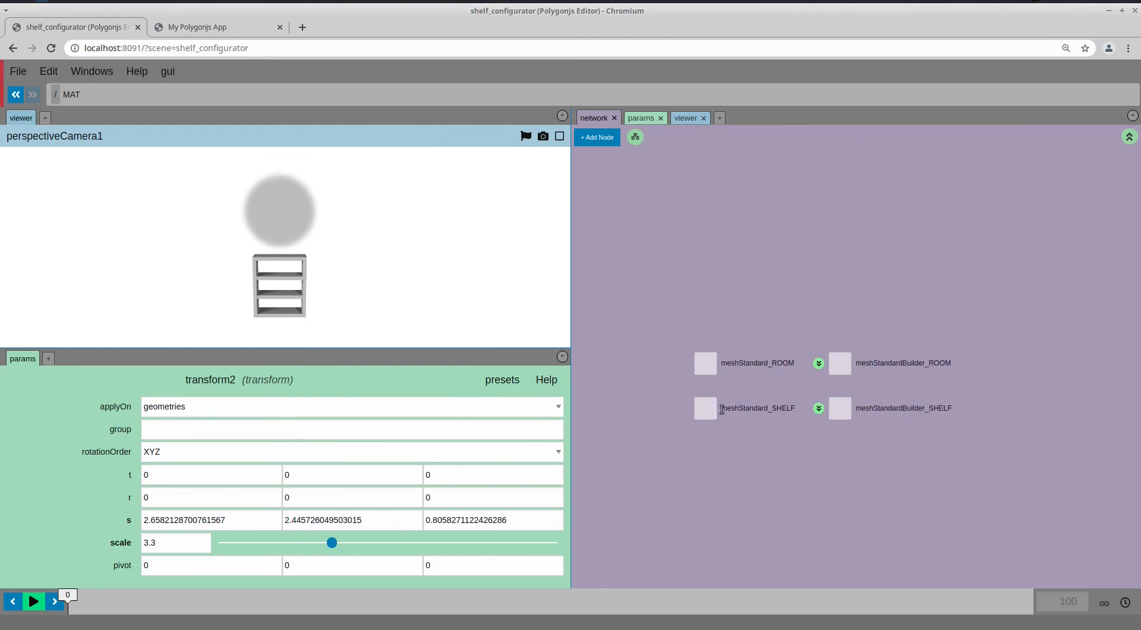
{"action": "left_click", "coordinate": [817, 365]}
{"action": "left_click_drag", "start_coordinate": [777, 323], "coordinate": [788, 327]}
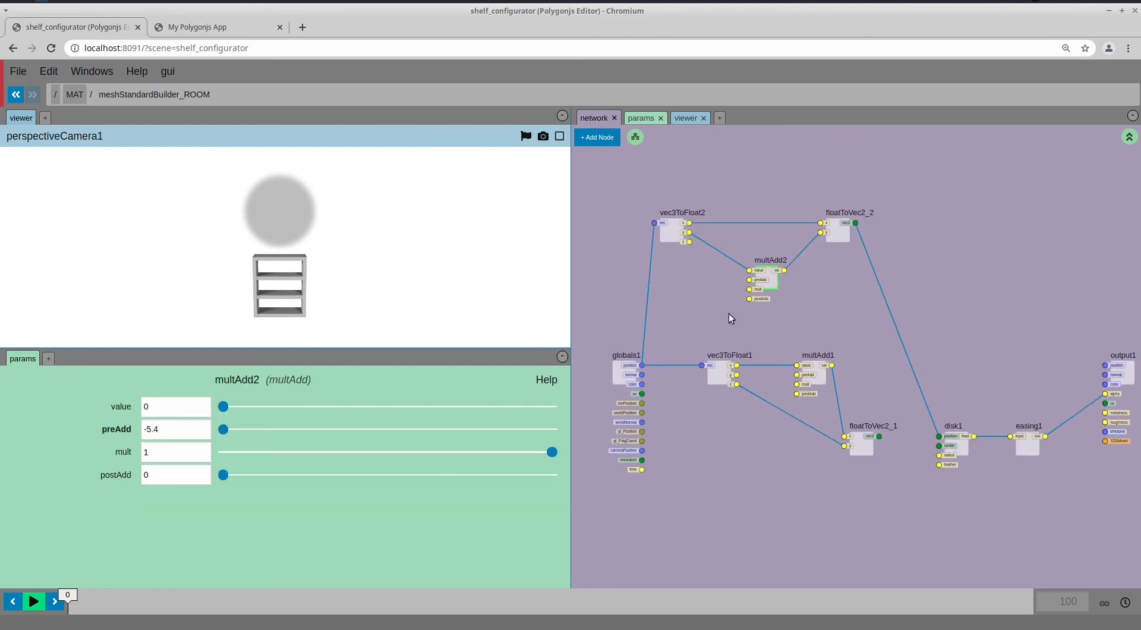
{"action": "left_click_drag", "start_coordinate": [761, 180], "coordinate": [757, 191]}
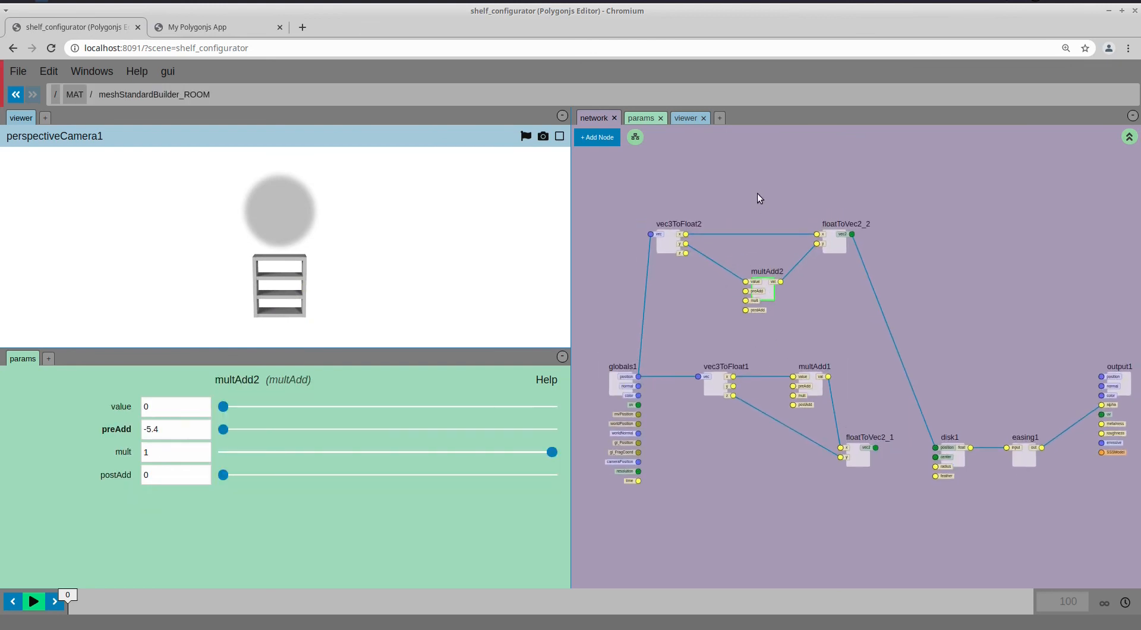
{"action": "key", "text": "Tab"}
{"action": "type", "text": "mult"}
{"action": "left_click", "coordinate": [755, 221]}
{"action": "left_click", "coordinate": [754, 233]}
{"action": "left_click_drag", "start_coordinate": [754, 232], "coordinate": [755, 213]}
{"action": "left_click_drag", "start_coordinate": [774, 238], "coordinate": [774, 240]}
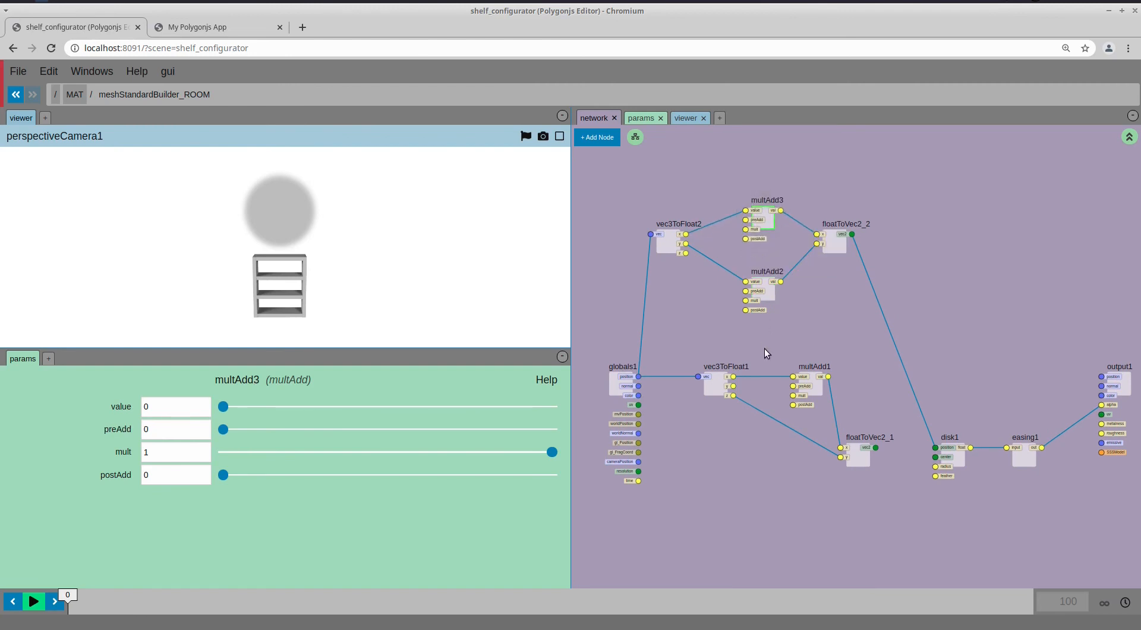
Check multAdd1's mult, move globals1 farther from the other nodes, and add a constant node in the freed space
{"action": "middle_click_drag", "start_coordinate": [788, 344], "coordinate": [810, 336]}
{"action": "left_click", "coordinate": [823, 380]}
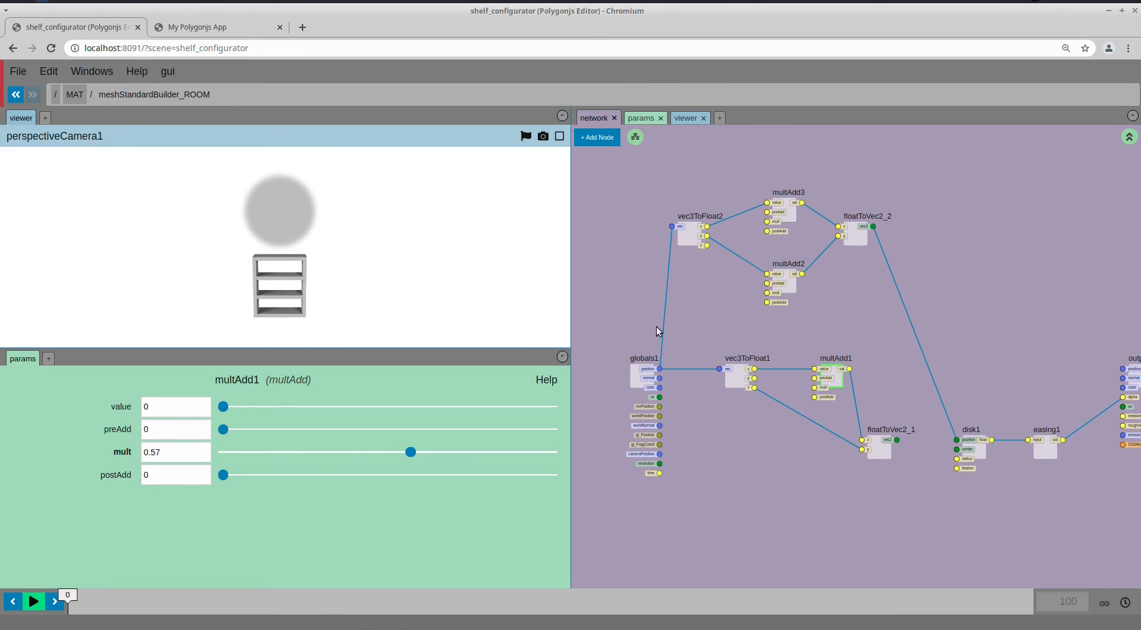
{"action": "middle_click_drag", "start_coordinate": [745, 267], "coordinate": [814, 256]}
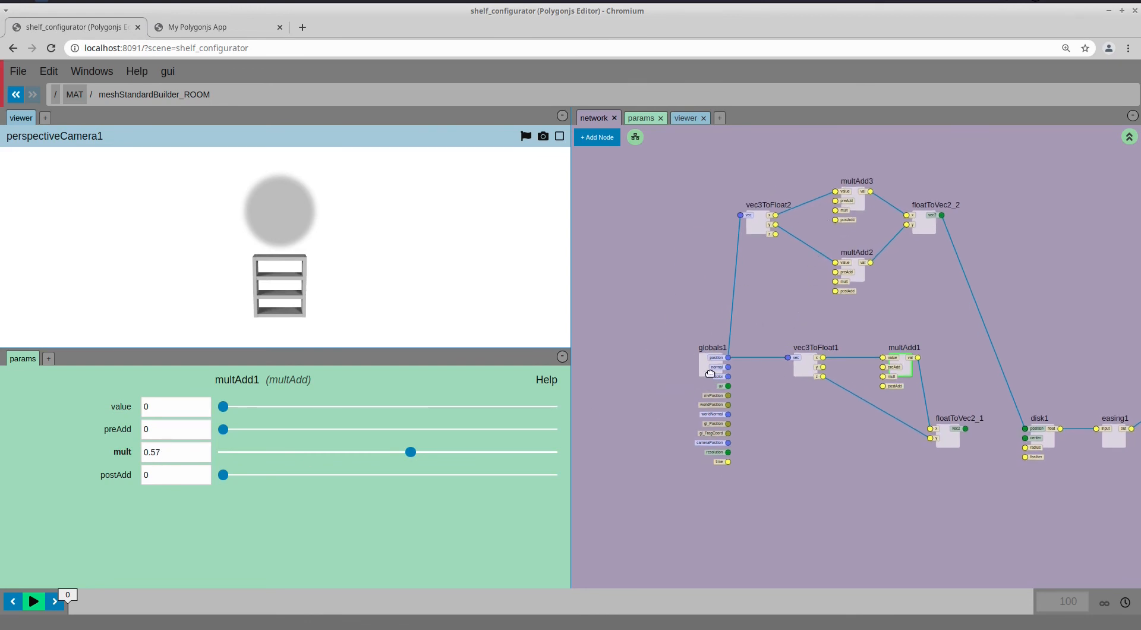
{"action": "left_click_drag", "start_coordinate": [707, 366], "coordinate": [542, 366]}
{"action": "middle_click_drag", "start_coordinate": [680, 350], "coordinate": [706, 352]}
{"action": "key", "text": "Tab"}
{"action": "type", "text": "con"}
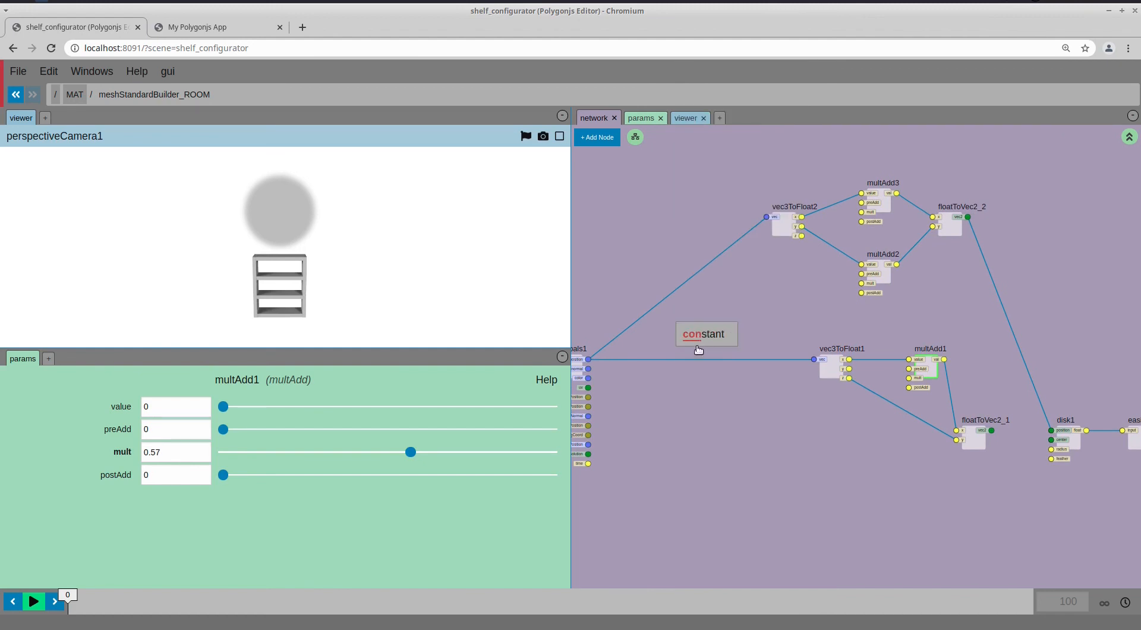
{"action": "left_click", "coordinate": [700, 333]}
{"action": "left_click", "coordinate": [714, 298]}
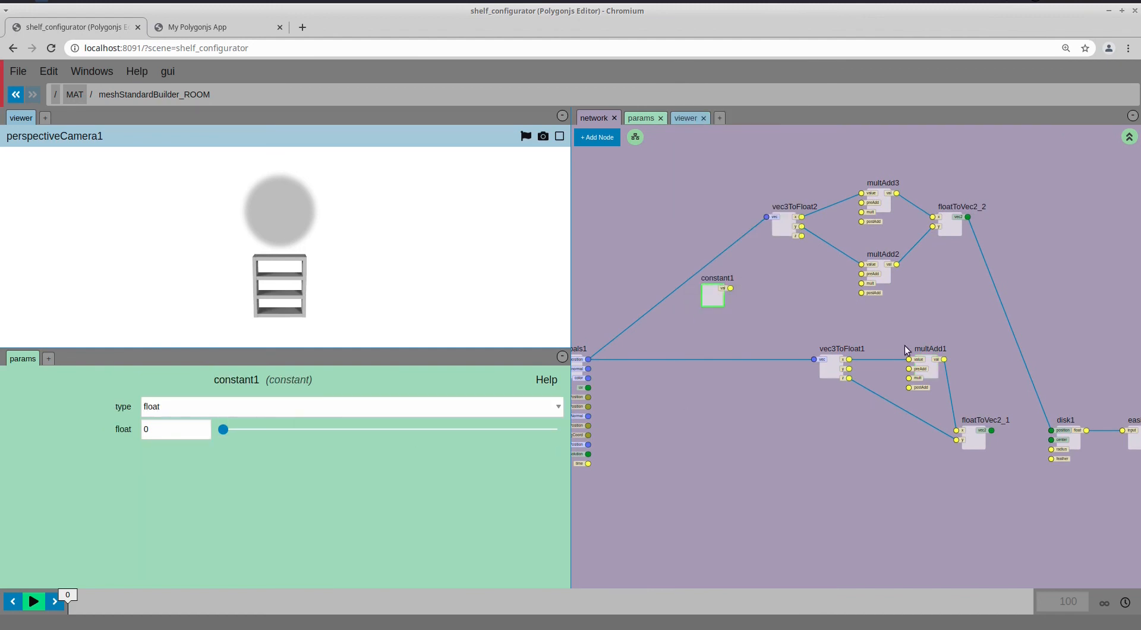
Copy multAdd1's mult value of 0.57 into constant1's float
{"action": "left_click", "coordinate": [927, 366]}
{"action": "left_click_drag", "start_coordinate": [169, 454], "coordinate": [89, 455]}
{"action": "key", "text": "ctrl+c"}
{"action": "left_click", "coordinate": [713, 295]}
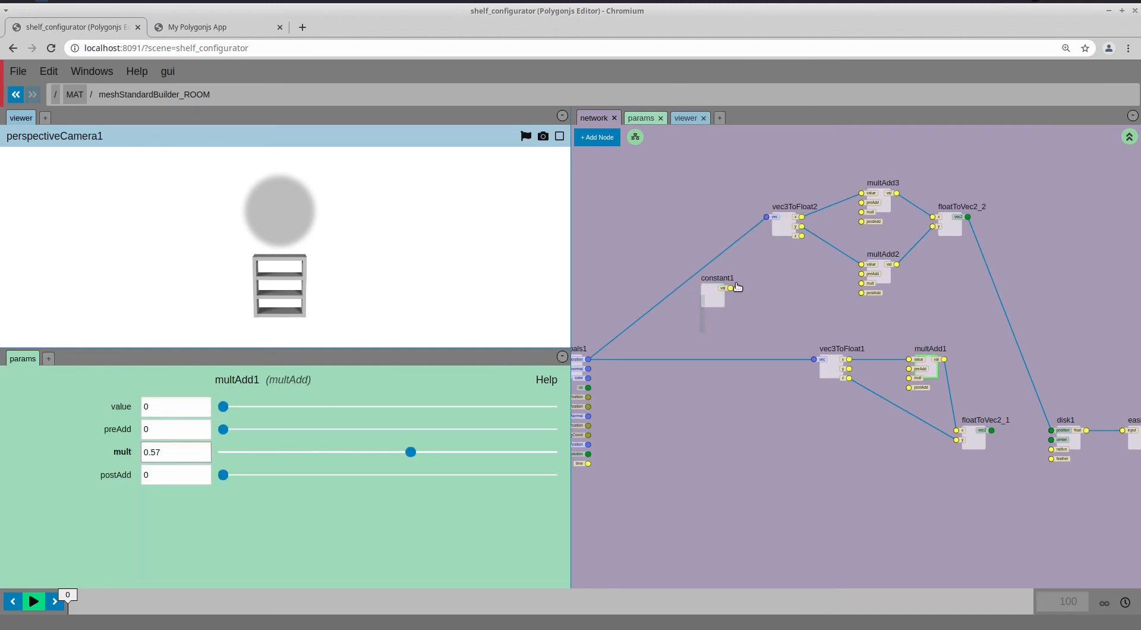
{"action": "double_click", "coordinate": [188, 427]}
{"action": "key", "text": "ctrl+v"}
{"action": "left_click", "coordinate": [885, 339]}
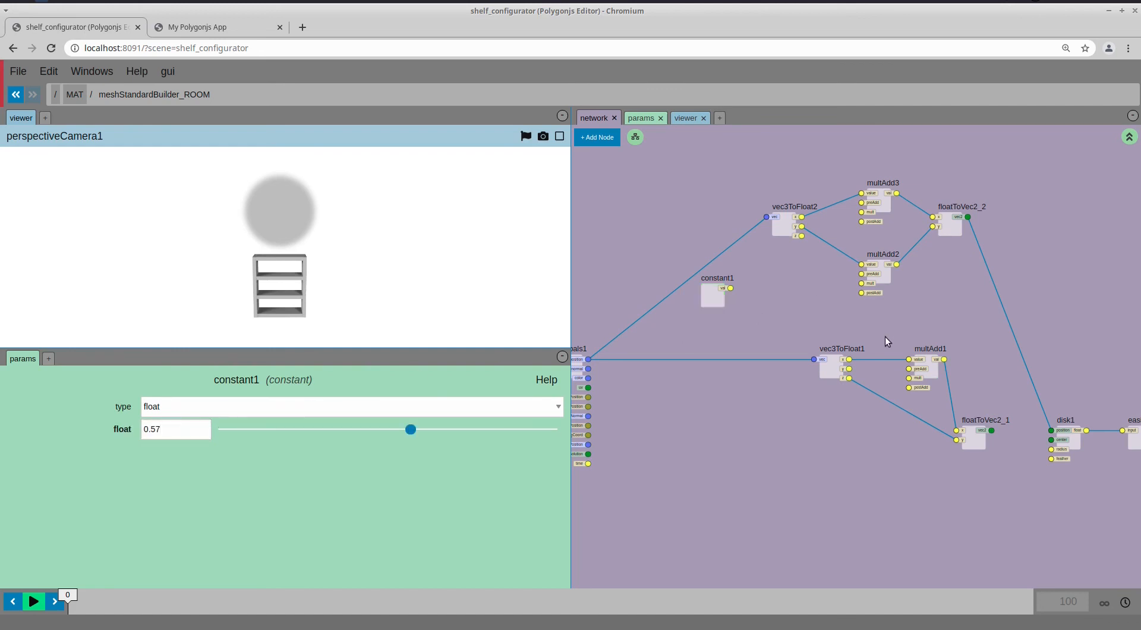
Connect constant1's output to the mult inputs of multAdd1 and multAdd3
{"action": "left_click", "coordinate": [915, 366]}
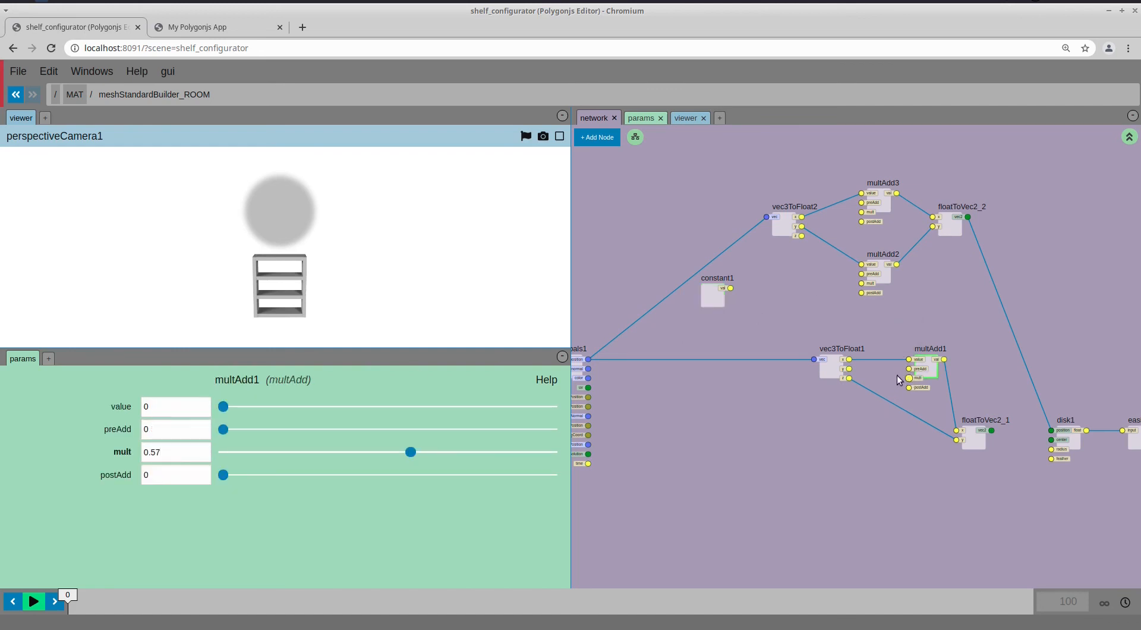
{"action": "left_click_drag", "start_coordinate": [909, 378], "coordinate": [730, 288]}
{"action": "left_click_drag", "start_coordinate": [861, 212], "coordinate": [731, 288]}
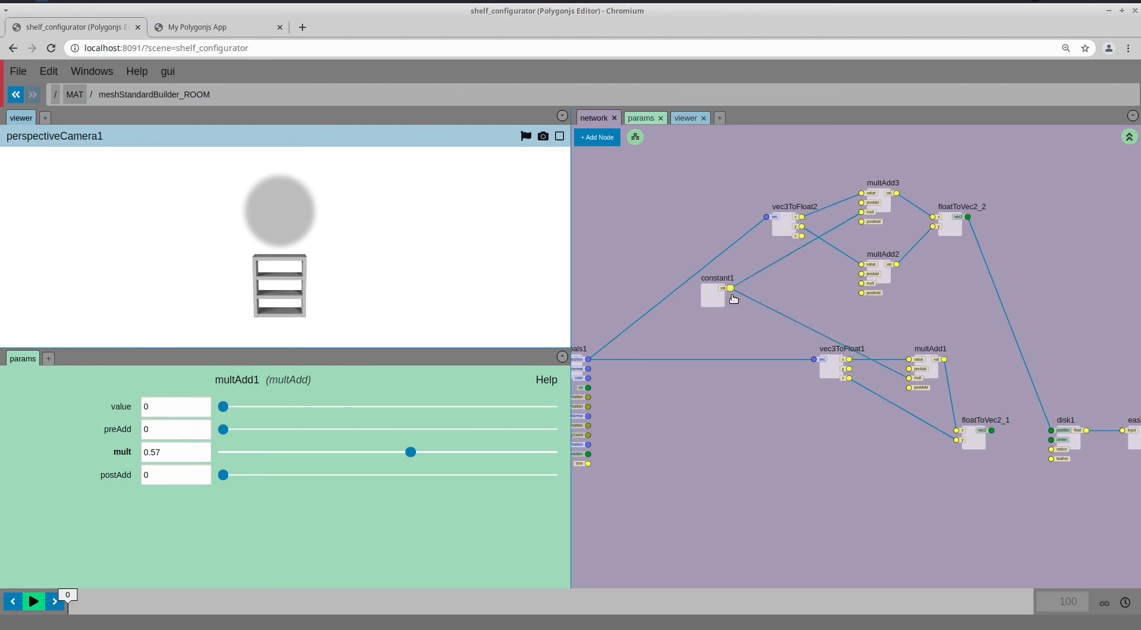
Switch disk1's position input between floatToVec2_1 and floatToVec2_2 to compare the two masks, ending on floatToVec2_2
{"action": "scroll", "coordinate": [871, 304], "scroll_direction": "right", "scroll_amount": 3}
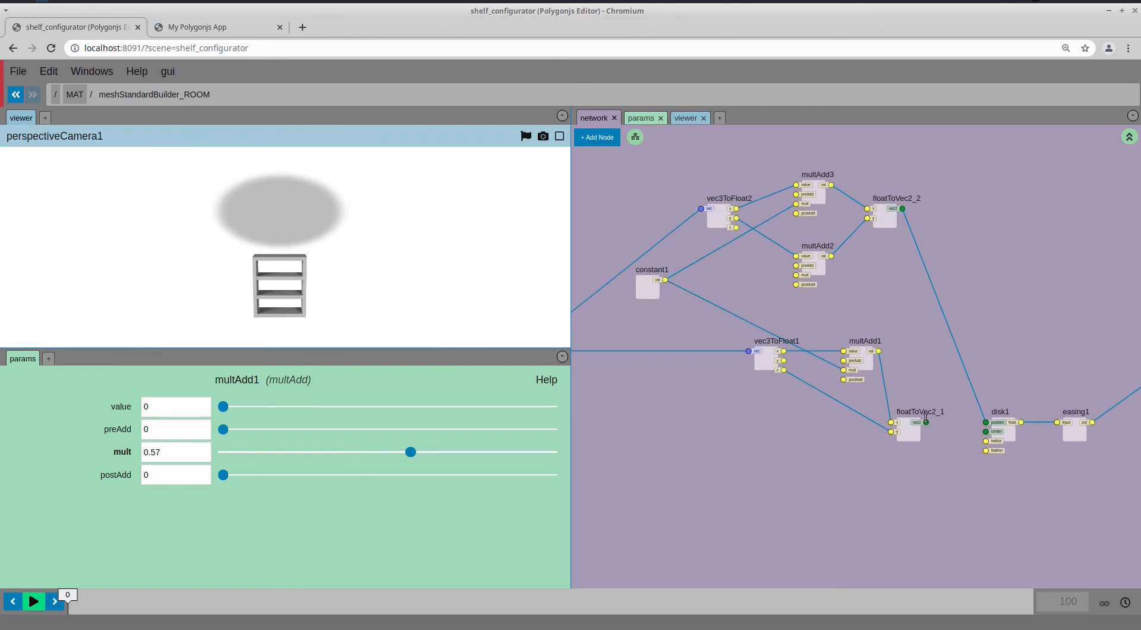
{"action": "left_click_drag", "start_coordinate": [926, 421], "coordinate": [985, 423]}
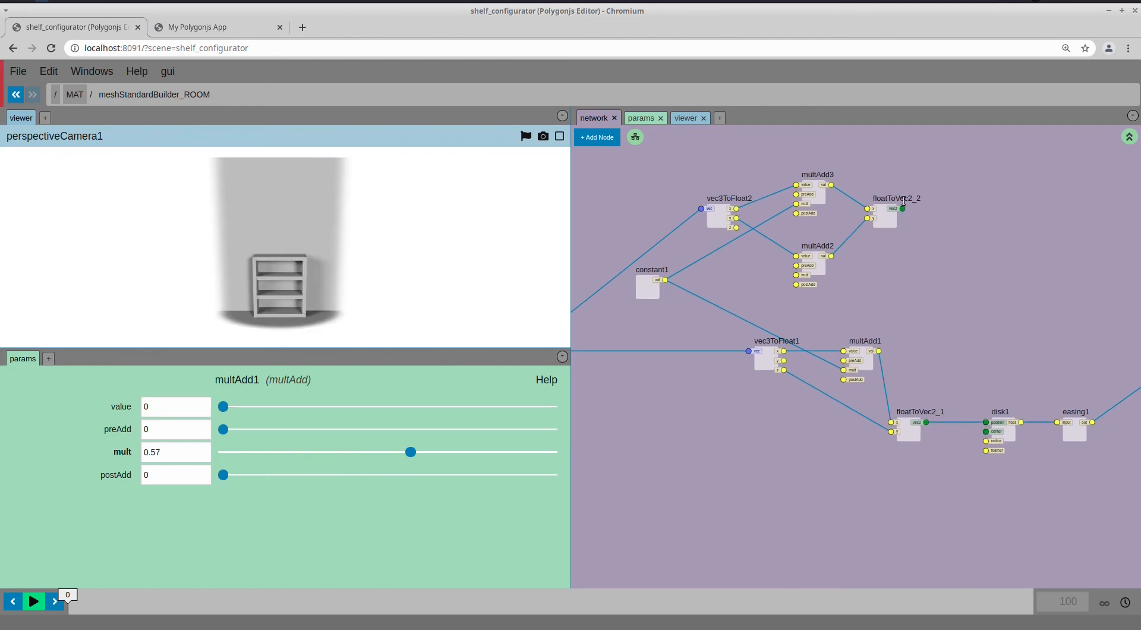
{"action": "left_click_drag", "start_coordinate": [902, 208], "coordinate": [986, 421]}
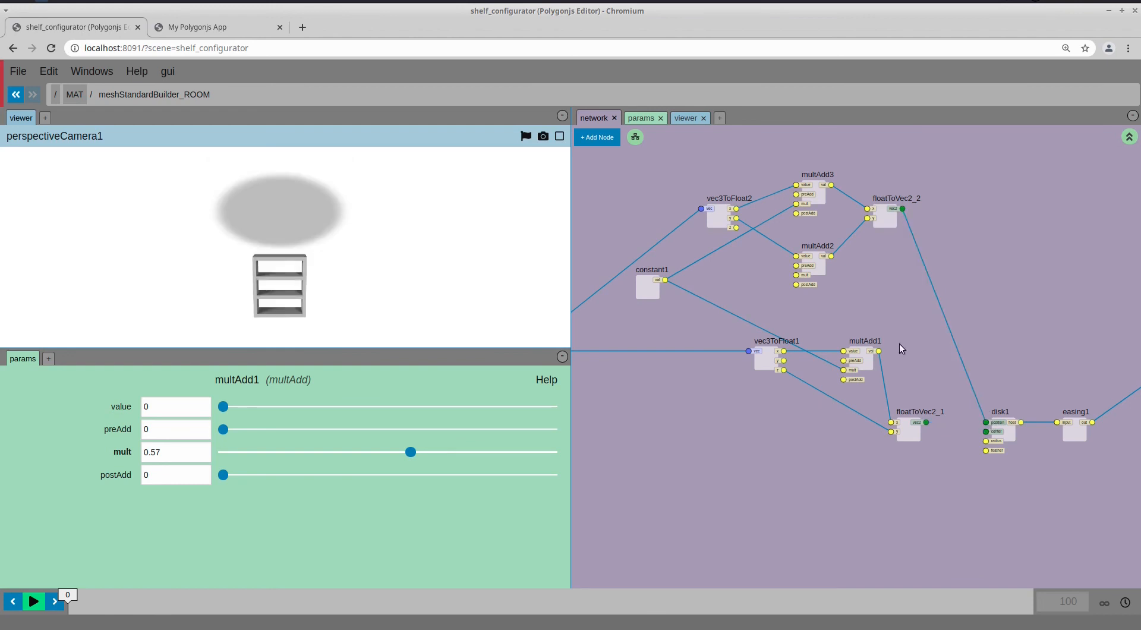
{"action": "middle_click_drag", "start_coordinate": [832, 305], "coordinate": [842, 295]}
{"action": "left_click_drag", "start_coordinate": [794, 352], "coordinate": [769, 377]}
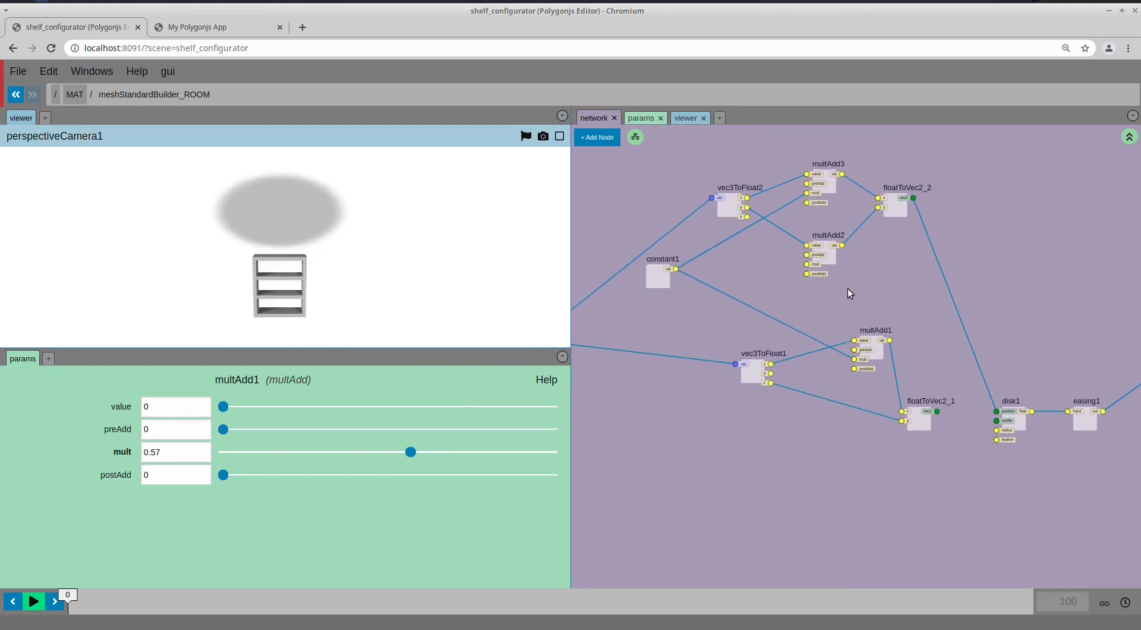
{"action": "left_click_drag", "start_coordinate": [937, 411], "coordinate": [996, 411]}
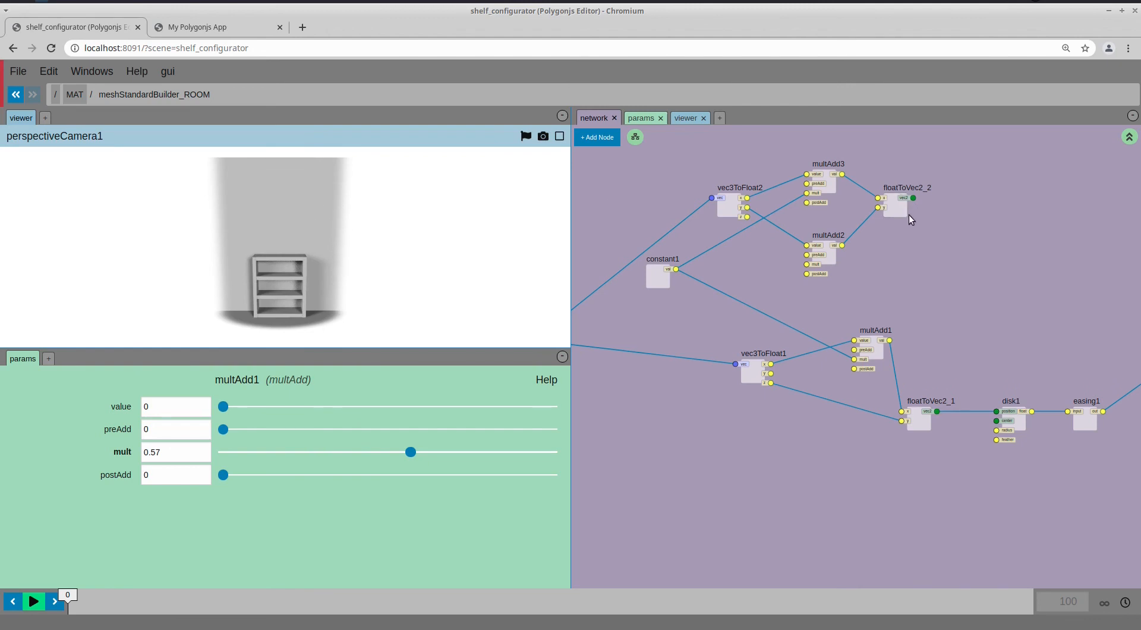
{"action": "left_click_drag", "start_coordinate": [913, 197], "coordinate": [995, 411]}
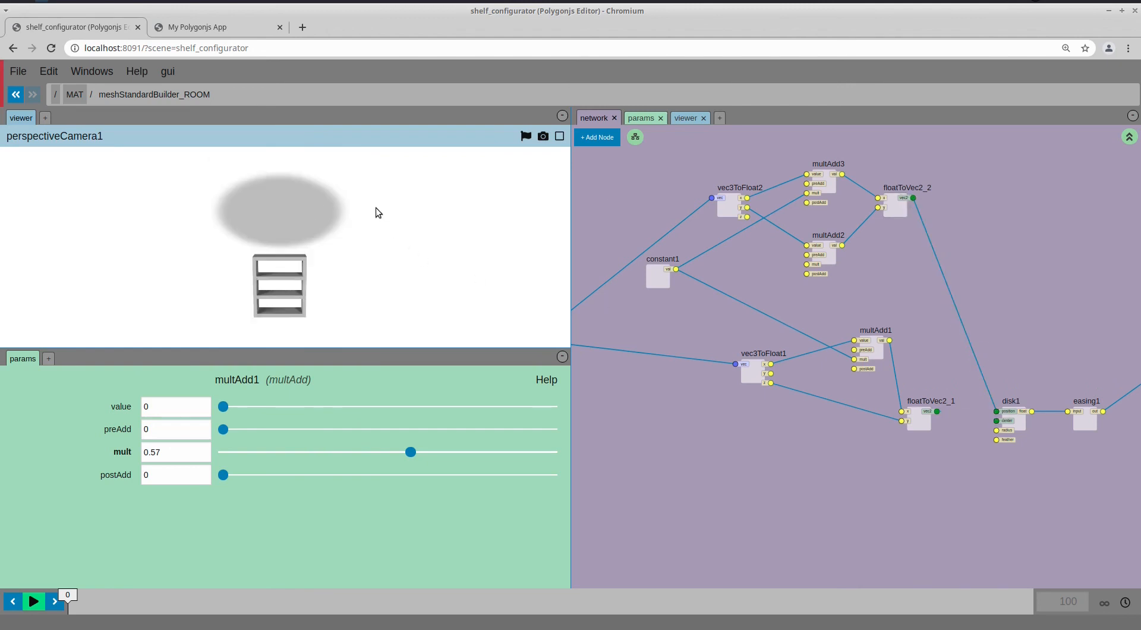
Check multAdd2's preAdd and add a second constant node near constant1
{"action": "left_click", "coordinate": [826, 252]}
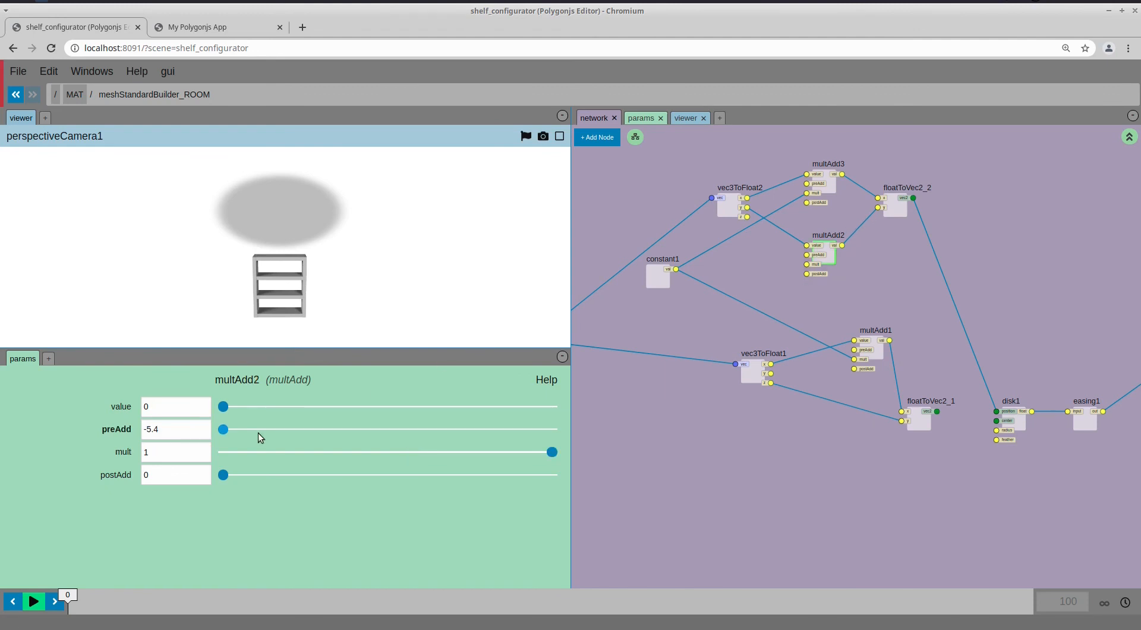
{"action": "double_click", "coordinate": [151, 429]}
{"action": "left_click_drag", "start_coordinate": [878, 276], "coordinate": [847, 258]}
{"action": "left_click_drag", "start_coordinate": [761, 279], "coordinate": [789, 272]}
{"action": "right_click", "coordinate": [741, 249]}
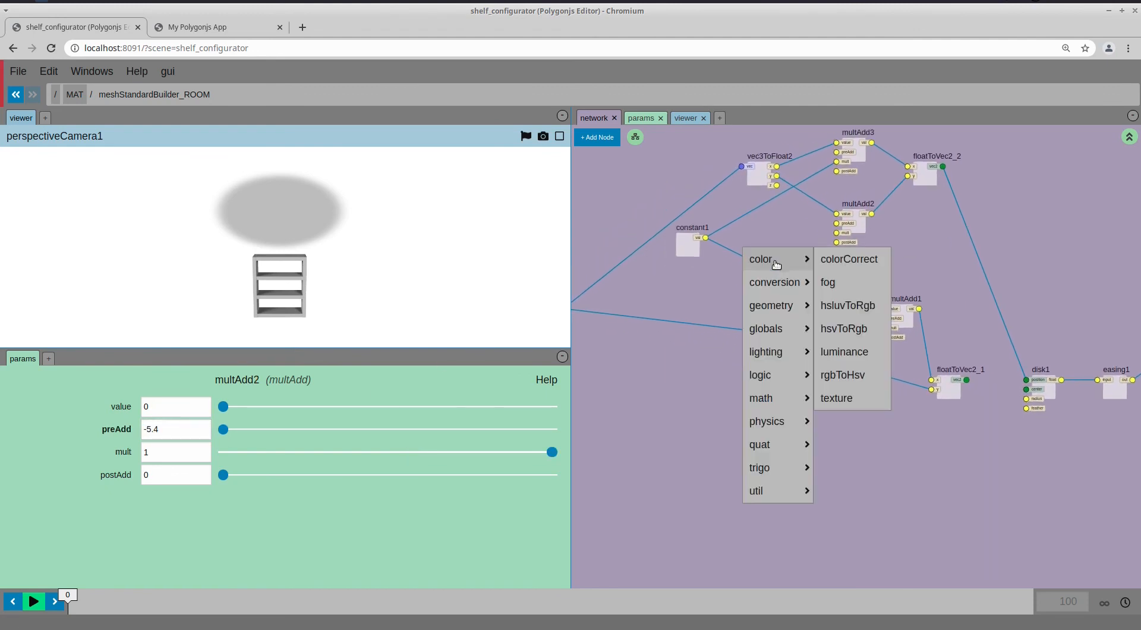
{"action": "type", "text": "c"}
{"action": "left_click", "coordinate": [773, 263]}
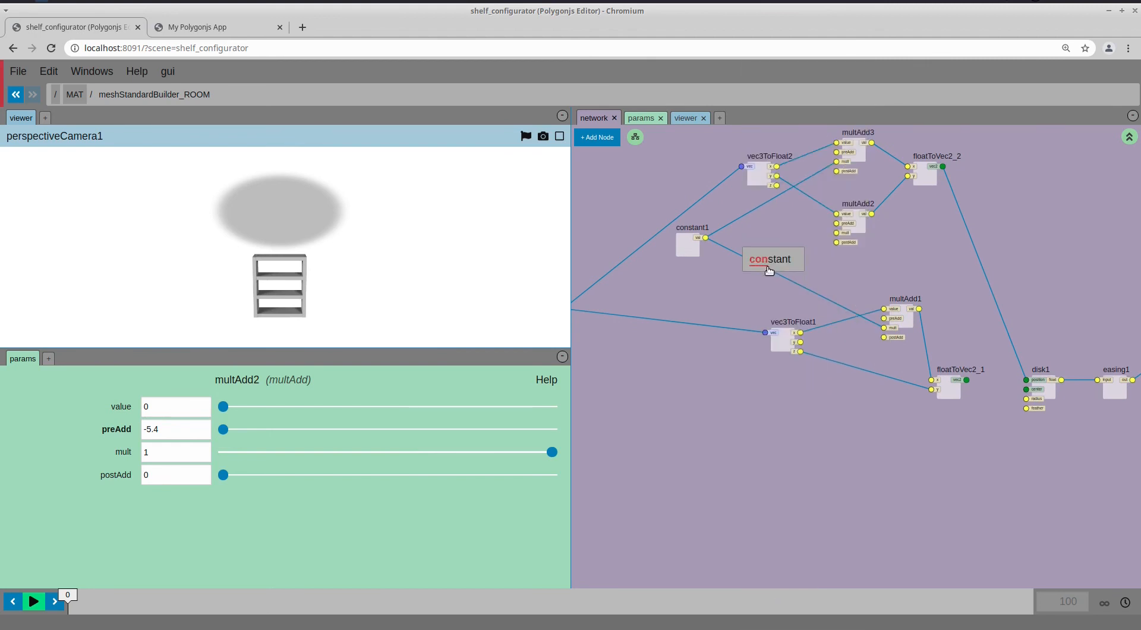
Copy multAdd2's preAdd value into constant2's float without the minus sign, giving 5.4
{"action": "left_click", "coordinate": [195, 428]}
{"action": "left_click", "coordinate": [735, 292]}
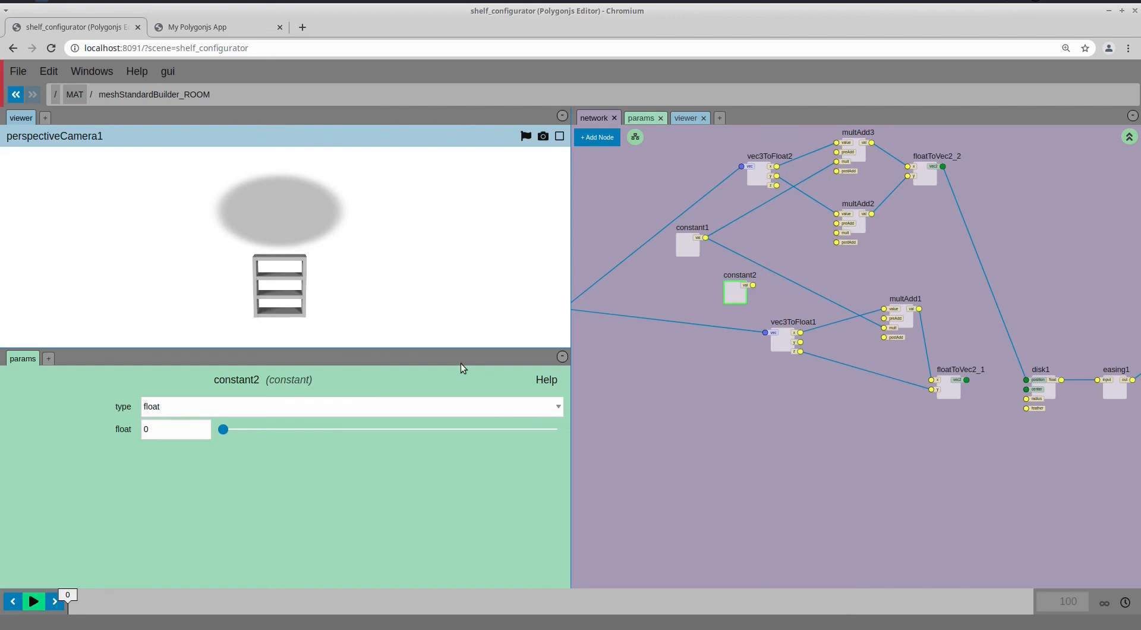
{"action": "left_click", "coordinate": [181, 431]}
{"action": "key", "text": "ctrl+v"}
{"action": "key", "text": "Home"}
{"action": "key", "text": "Delete"}
Add a negate node and route constant2's output through it into multAdd2's preAdd input
{"action": "left_click_drag", "start_coordinate": [811, 250], "coordinate": [811, 244]}
{"action": "key", "text": "Tab"}
{"action": "type", "text": "ne"}
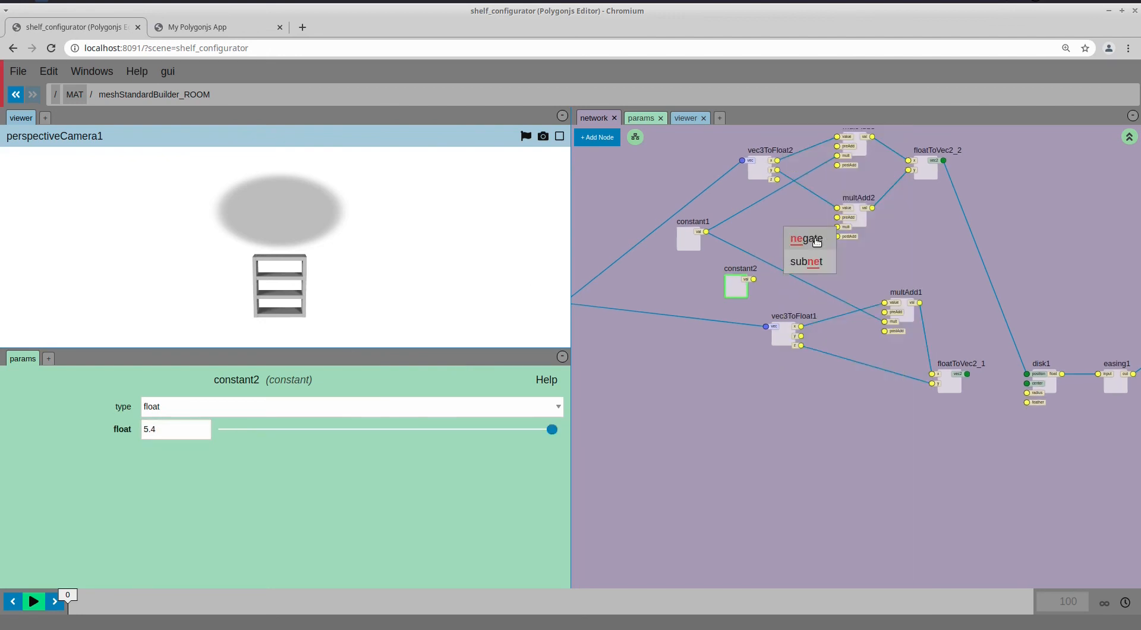
{"action": "left_click", "coordinate": [809, 239]}
{"action": "left_click_drag", "start_coordinate": [753, 280], "coordinate": [837, 218]}
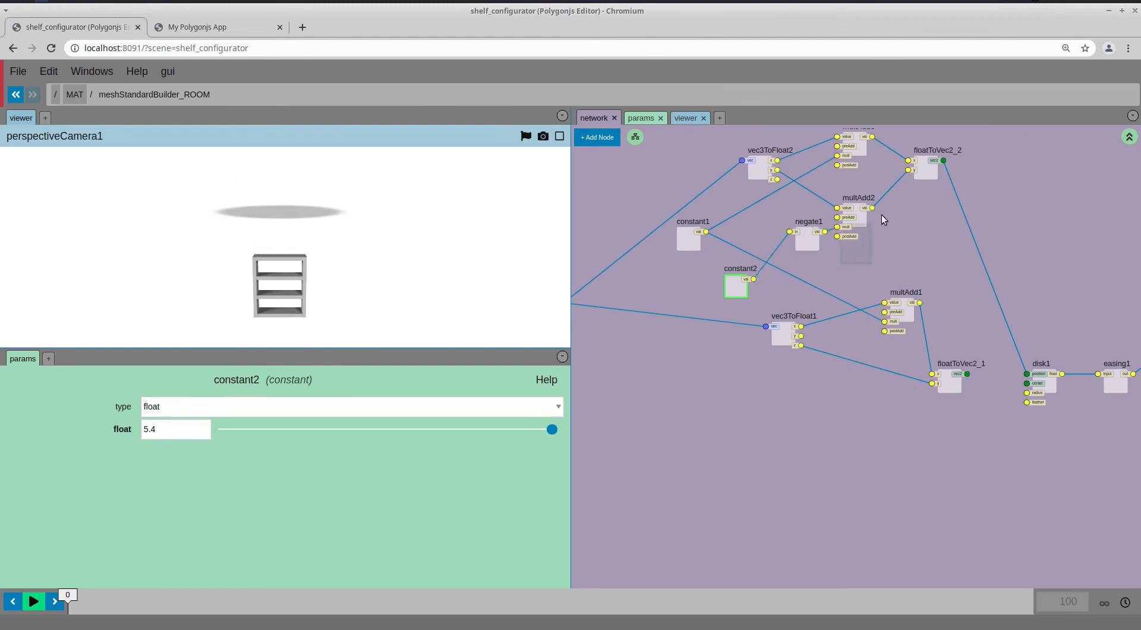
Reset multAdd2's own preAdd value to 0
{"action": "left_click", "coordinate": [856, 218]}
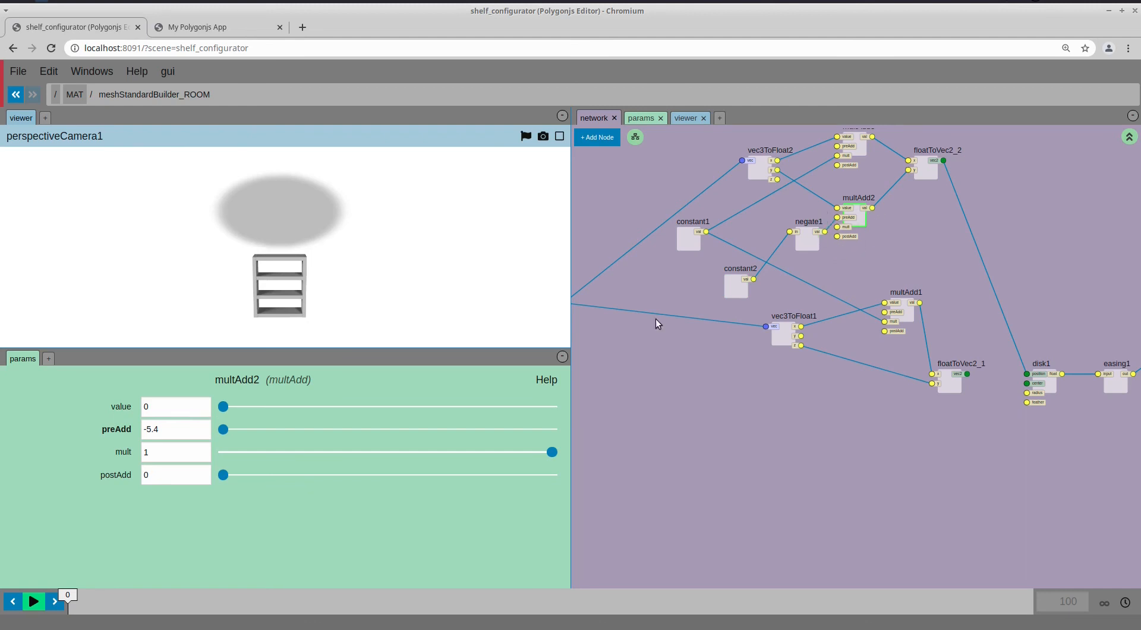
{"action": "double_click", "coordinate": [193, 435]}
{"action": "type", "text": "0"}
{"action": "middle_click_drag", "start_coordinate": [902, 251], "coordinate": [810, 265]}
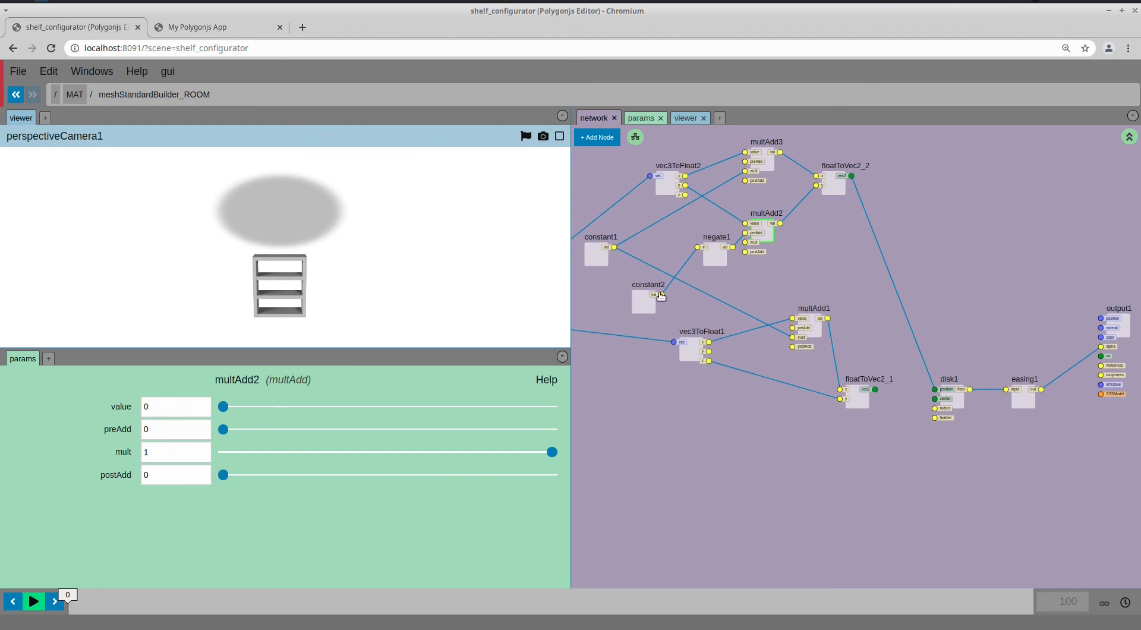
Check constant2's float value and add a compare node beyond floatToVec2_2
{"action": "left_click", "coordinate": [647, 309]}
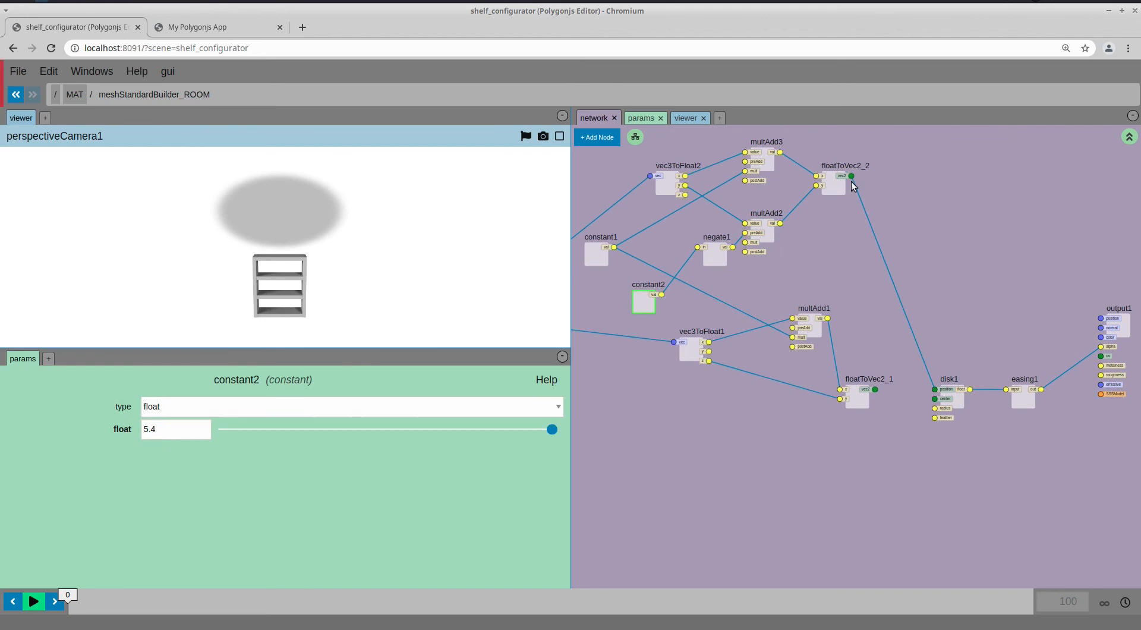
{"action": "right_click", "coordinate": [905, 245]}
{"action": "type", "text": "com"}
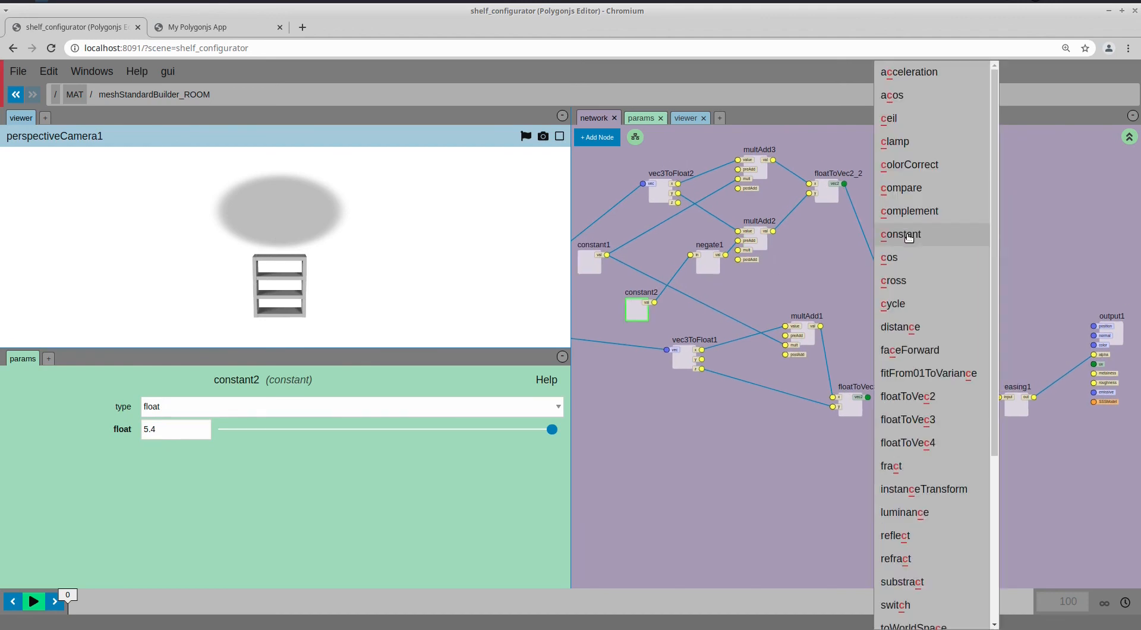
{"action": "left_click", "coordinate": [909, 243]}
{"action": "left_click", "coordinate": [919, 236]}
{"action": "middle_click_drag", "start_coordinate": [892, 261], "coordinate": [1021, 266]}
{"action": "scroll", "coordinate": [935, 276], "scroll_direction": "down", "scroll_amount": 1}
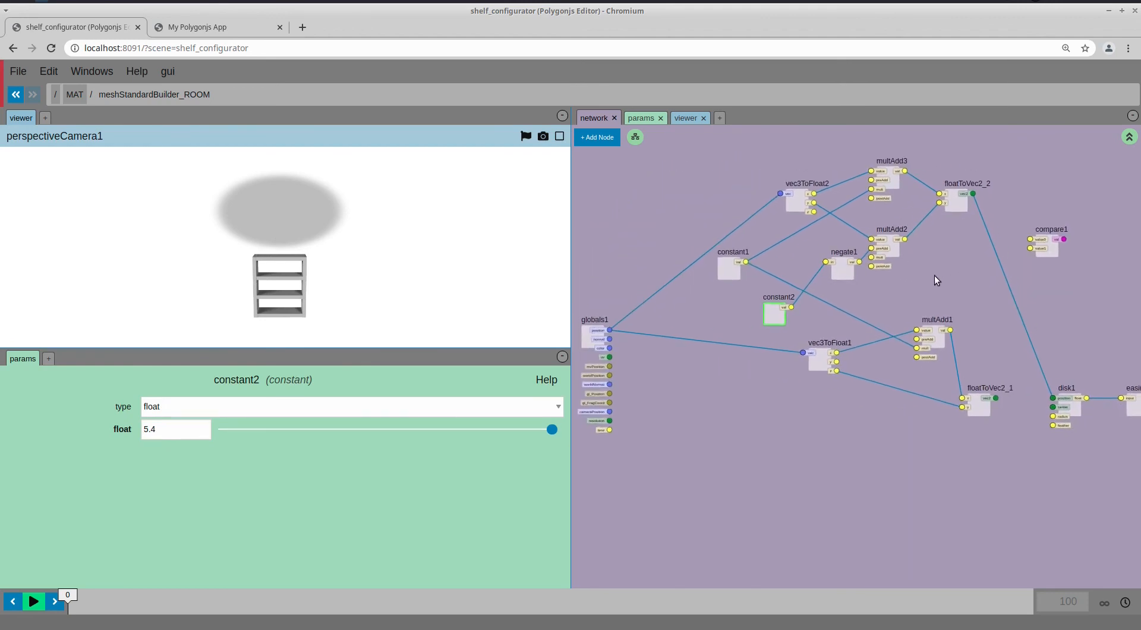
{"action": "middle_click_drag", "start_coordinate": [934, 276], "coordinate": [920, 287]}
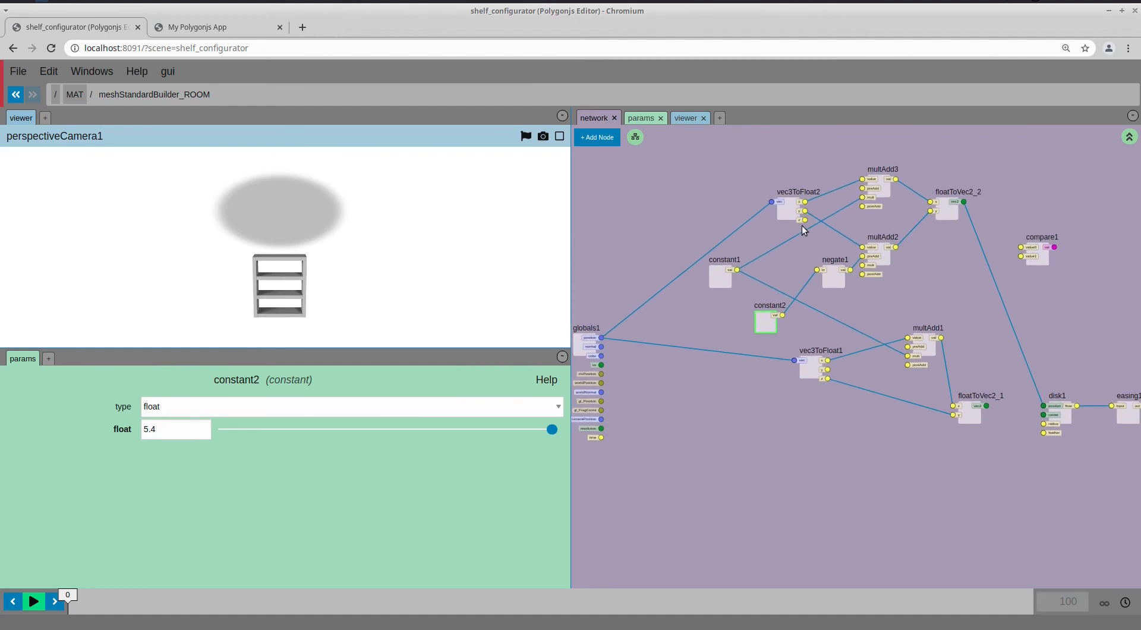
Connect vec3ToFloat2's y to compare1's value0 and constant2 to value1, and set the test to Less Than
{"action": "left_click_drag", "start_coordinate": [805, 211], "coordinate": [782, 315]}
{"action": "middle_click_drag", "start_coordinate": [996, 295], "coordinate": [912, 288]}
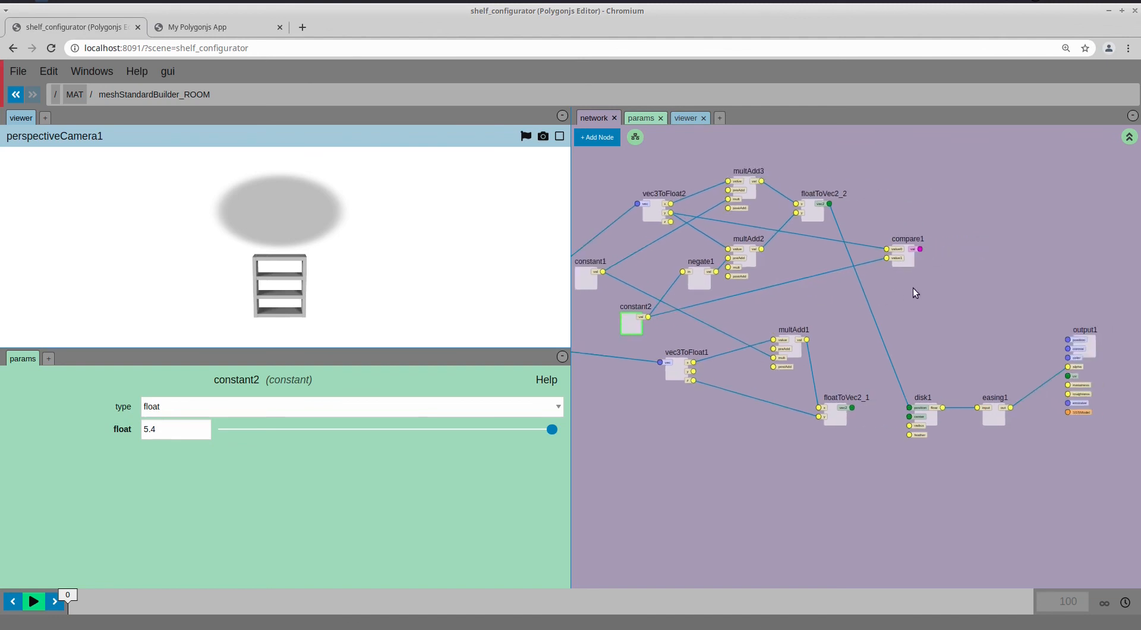
{"action": "left_click", "coordinate": [903, 257]}
{"action": "left_click", "coordinate": [208, 408]}
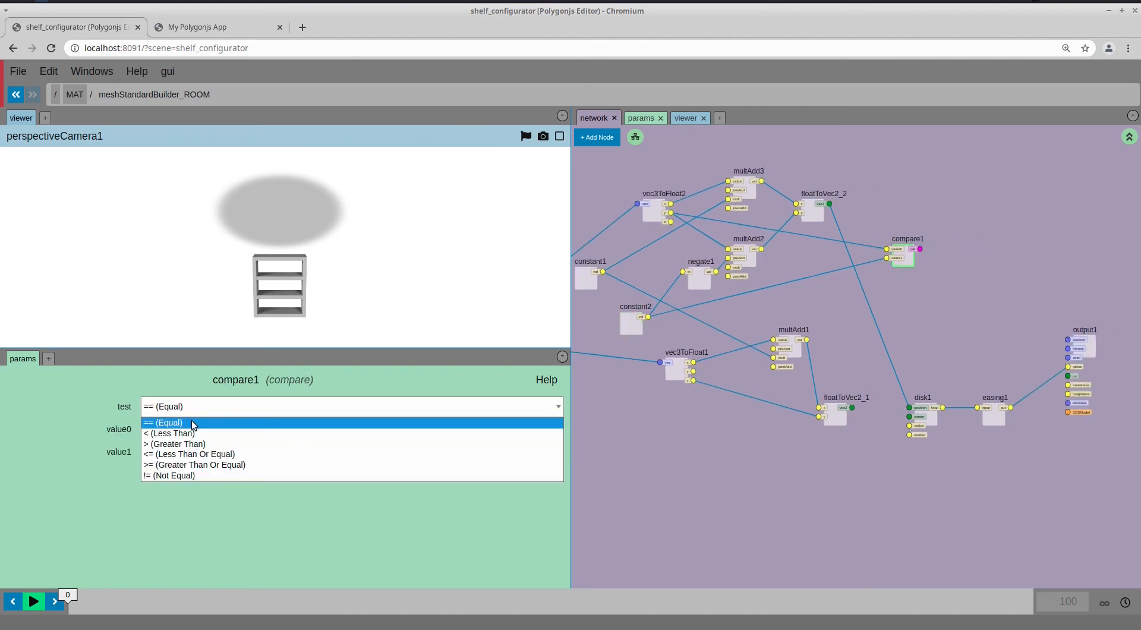
{"action": "left_click", "coordinate": [194, 433]}
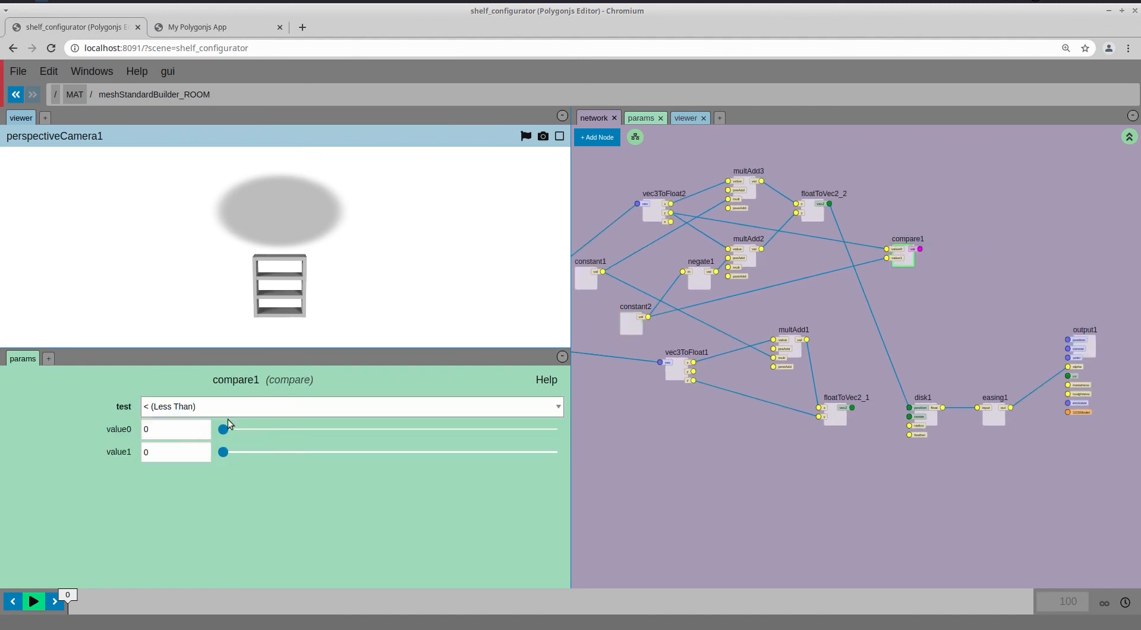
Add a twoWaySwitch node with compare1 as its condition, floatToVec2_1 as ifTrue and floatToVec2_2 as ifFalse
{"action": "middle_click_drag", "start_coordinate": [921, 297], "coordinate": [887, 288]}
{"action": "key", "text": "Tab"}
{"action": "type", "text": "two"}
{"action": "left_click", "coordinate": [895, 298]}
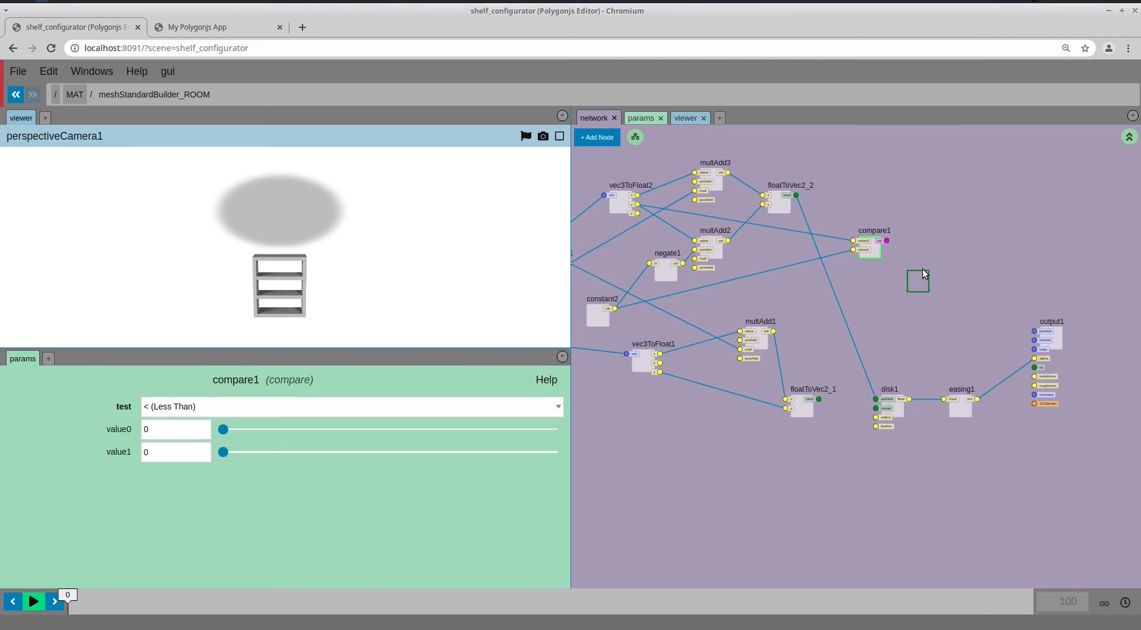
{"action": "left_click", "coordinate": [934, 241]}
{"action": "left_click_drag", "start_coordinate": [886, 240], "coordinate": [865, 224]}
{"action": "left_click_drag", "start_coordinate": [797, 195], "coordinate": [797, 195]}
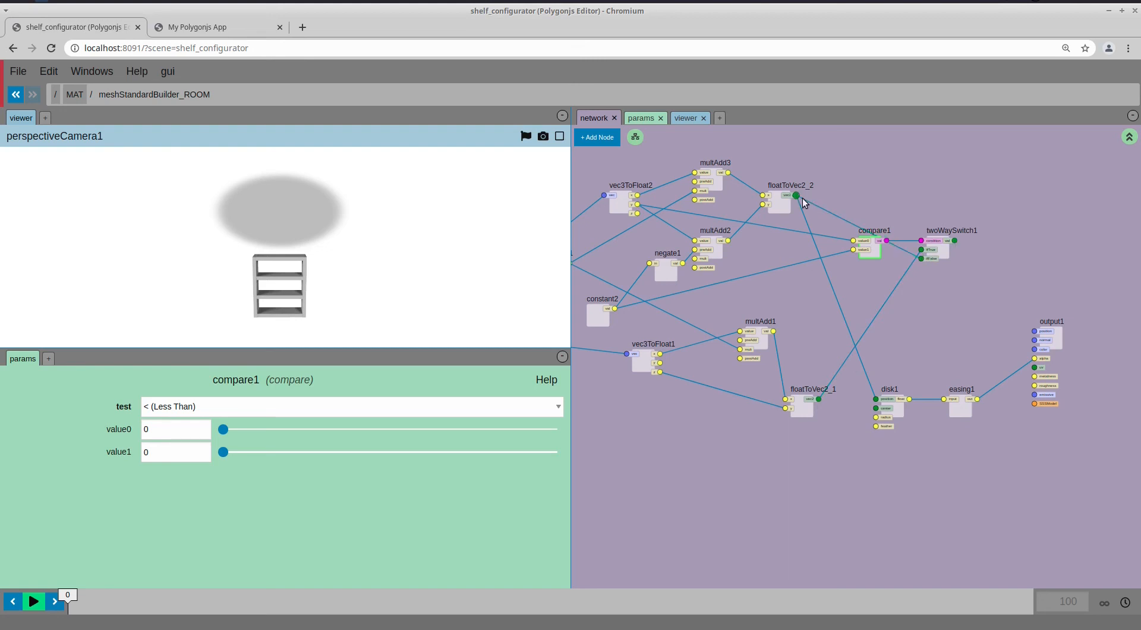
Move disk1, easing1 and output1 beyond twoWaySwitch1, and connect the switch's output to disk1's position
{"action": "middle_click_drag", "start_coordinate": [911, 317], "coordinate": [780, 313]}
{"action": "left_click_drag", "start_coordinate": [727, 290], "coordinate": [979, 456]}
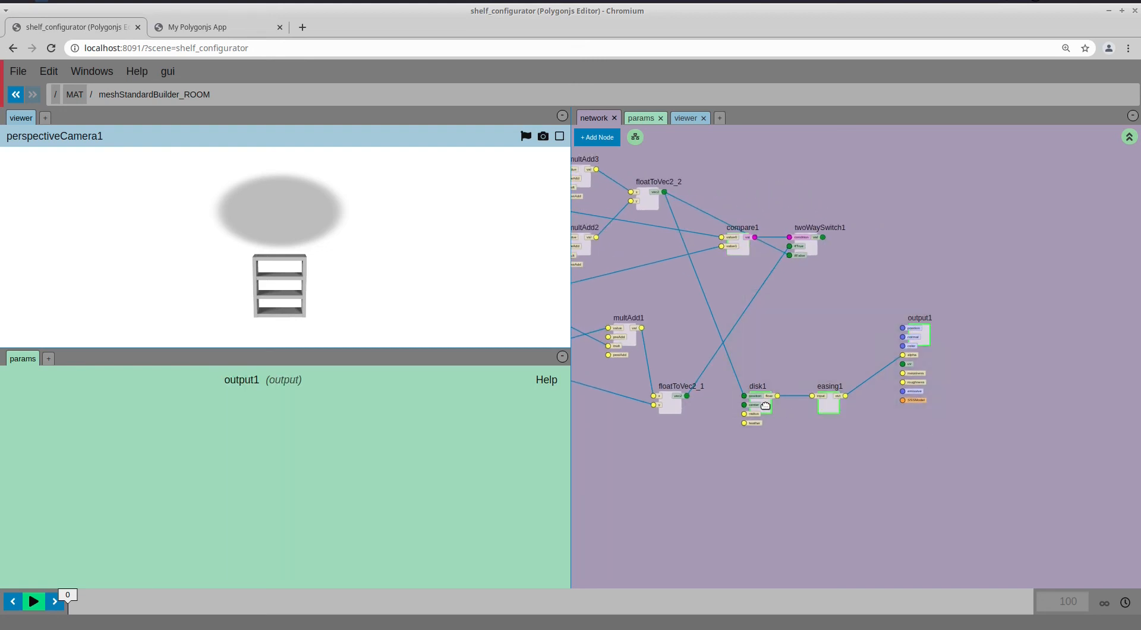
{"action": "left_click_drag", "start_coordinate": [764, 405], "coordinate": [923, 291]}
{"action": "left_click_drag", "start_coordinate": [824, 238], "coordinate": [903, 283]}
Inspect the combined floor and wall mask around the shelf, and set disk1's feather to 1
{"action": "left_click_drag", "start_coordinate": [348, 257], "coordinate": [305, 297]}
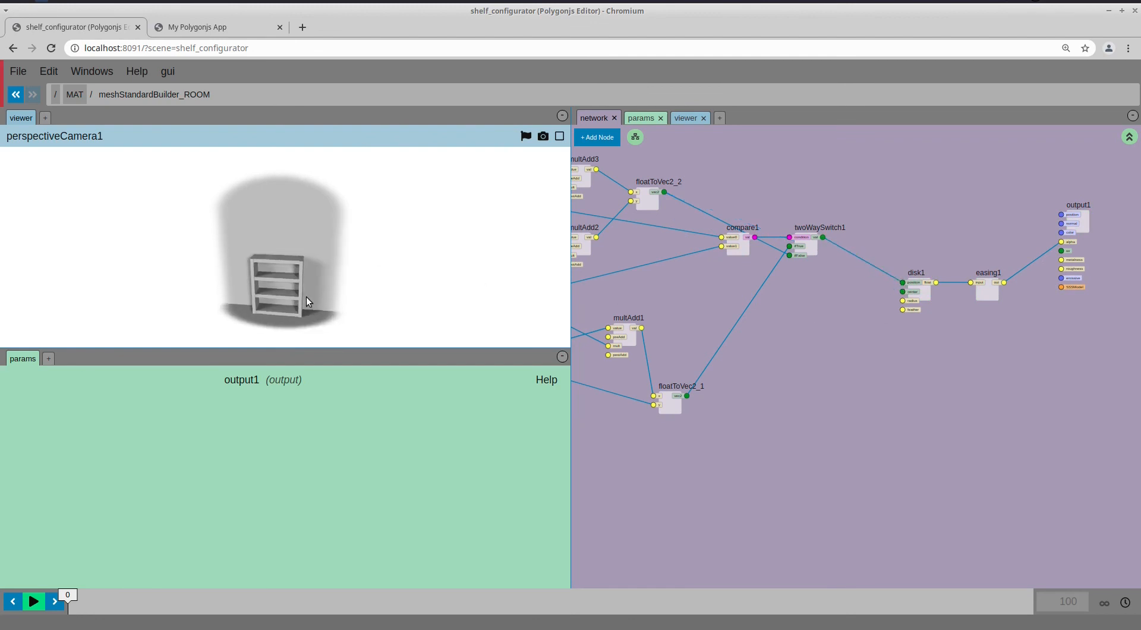
{"action": "scroll", "coordinate": [305, 301], "scroll_direction": "up", "scroll_amount": 3}
{"action": "right_click_drag", "start_coordinate": [305, 301], "coordinate": [320, 290]}
{"action": "left_click_drag", "start_coordinate": [319, 290], "coordinate": [315, 287]}
{"action": "right_click_drag", "start_coordinate": [309, 296], "coordinate": [324, 286]}
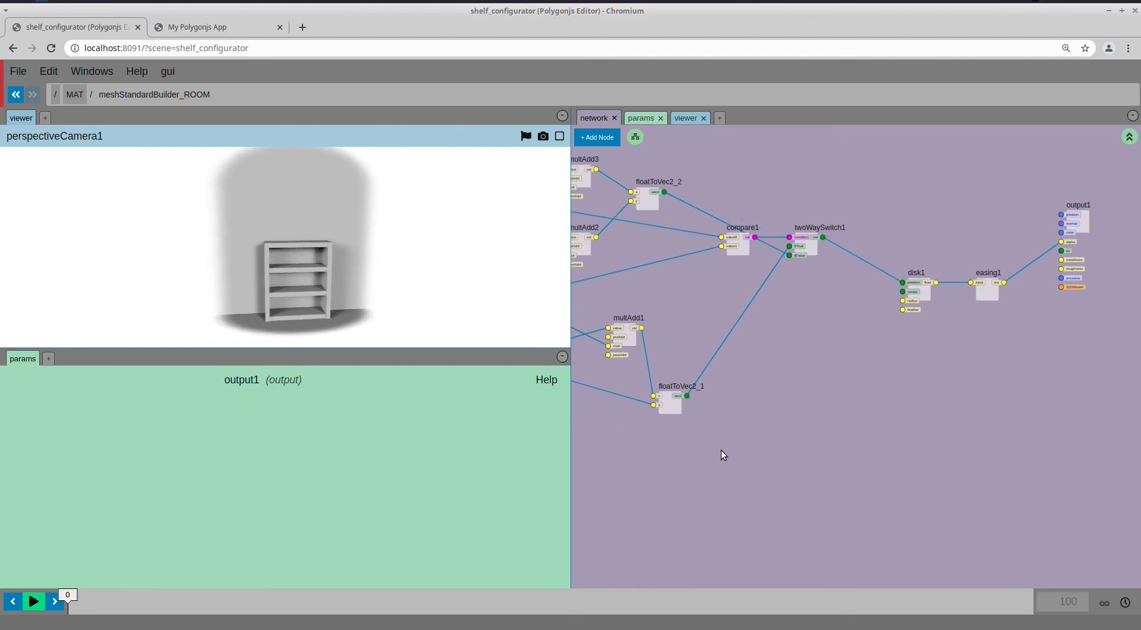
{"action": "middle_click_drag", "start_coordinate": [887, 359], "coordinate": [841, 379]}
{"action": "left_click", "coordinate": [876, 313]}
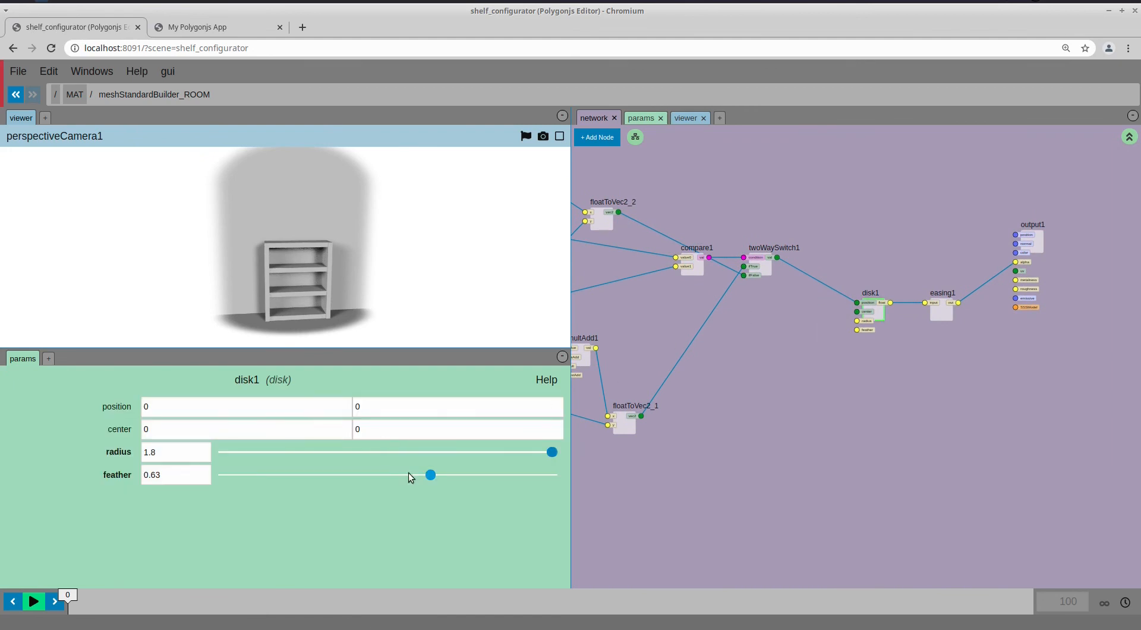
{"action": "left_click_drag", "start_coordinate": [432, 476], "coordinate": [540, 483]}
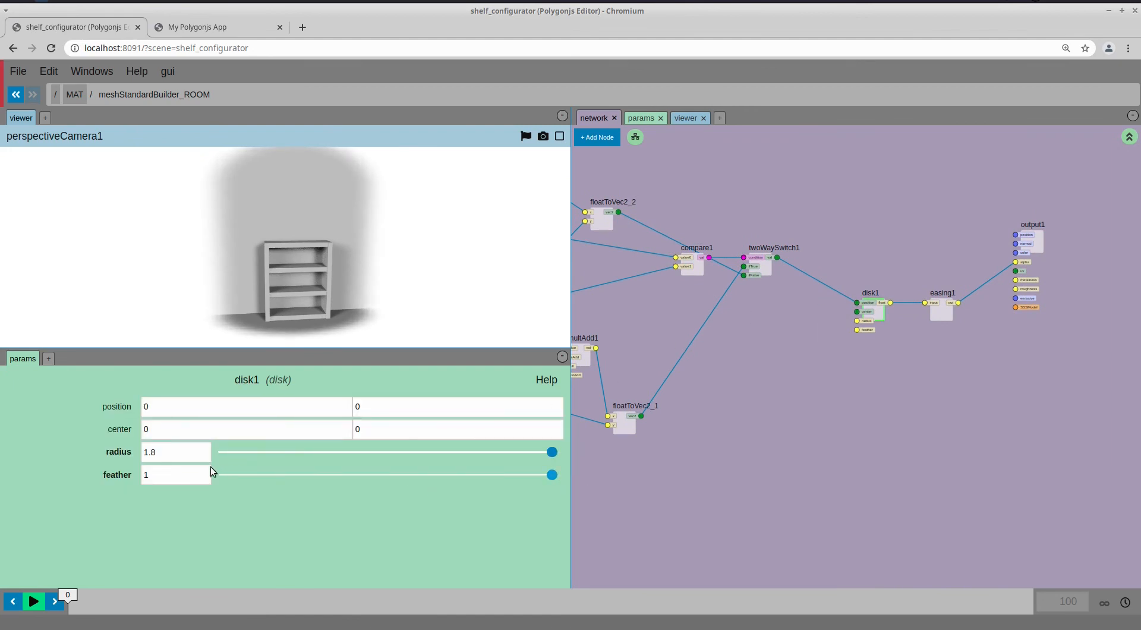
Save the scene, switch to the My Polygonjs App page and reload it to check the faded room
{"action": "middle_click_drag", "start_coordinate": [199, 473], "coordinate": [238, 473]}
{"action": "left_click_drag", "start_coordinate": [315, 309], "coordinate": [407, 347]}
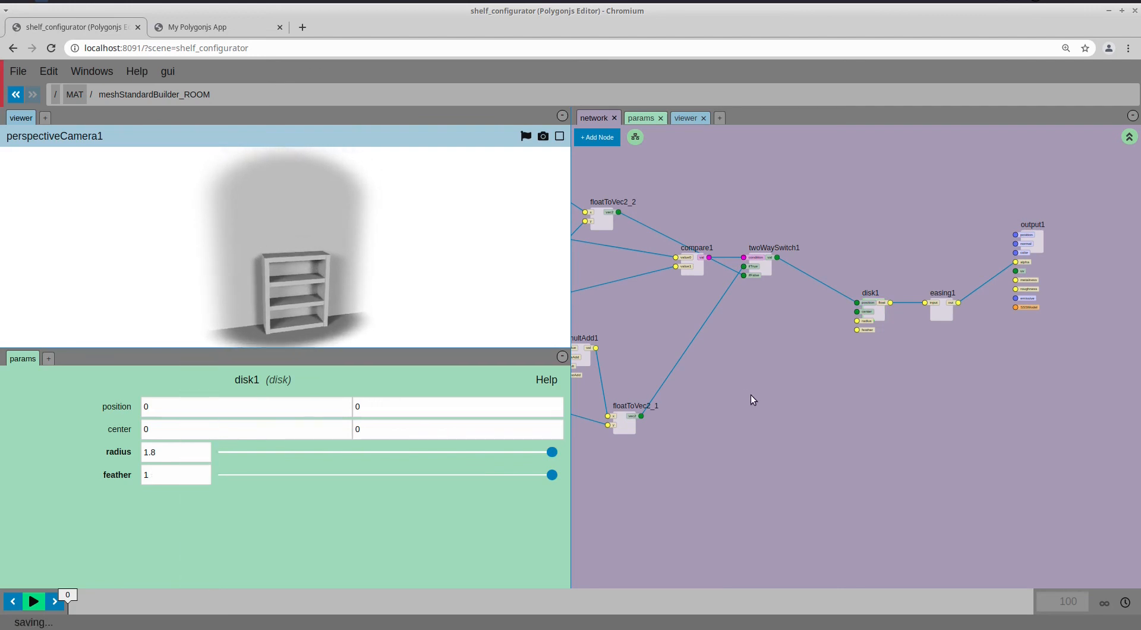
{"action": "left_click", "coordinate": [230, 28]}
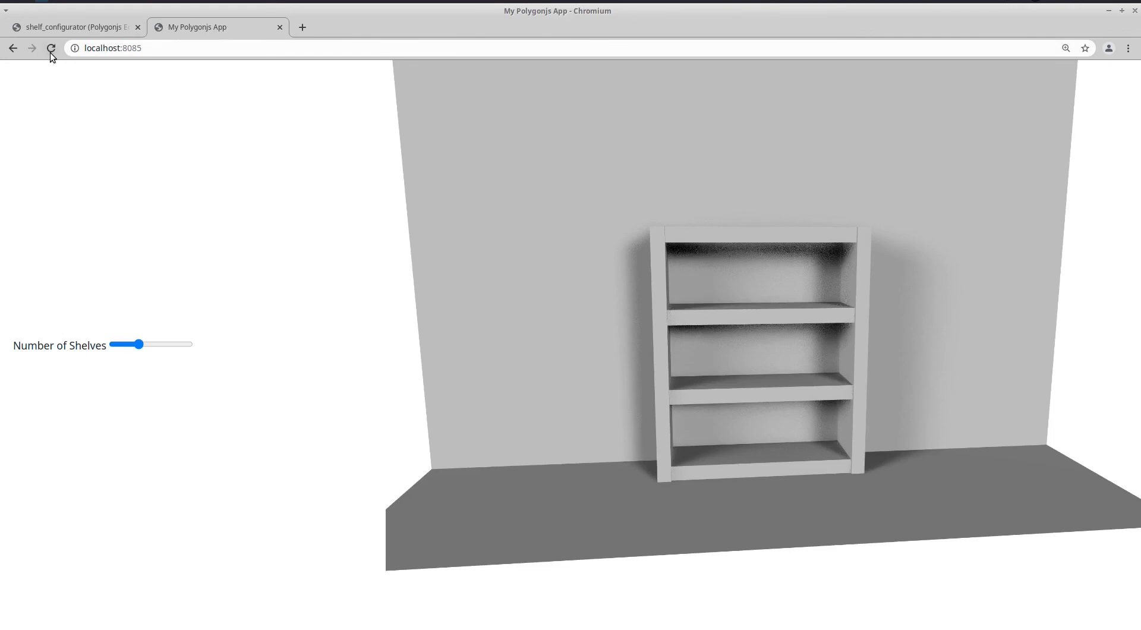
{"action": "left_click", "coordinate": [51, 52]}
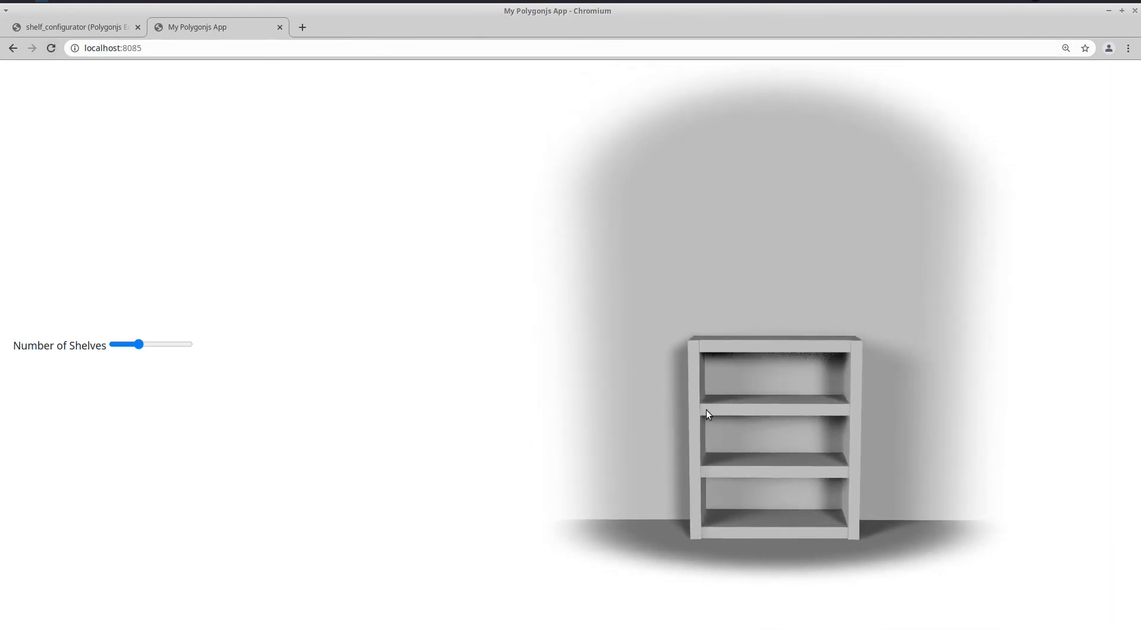
{"action": "mouse_move", "coordinate": [693, 446]}
{"action": "left_mouse_down"}
{"action": "mouse_move", "coordinate": [722, 444]}
{"action": "mouse_move", "coordinate": [690, 444]}
{"action": "left_mouse_up"}
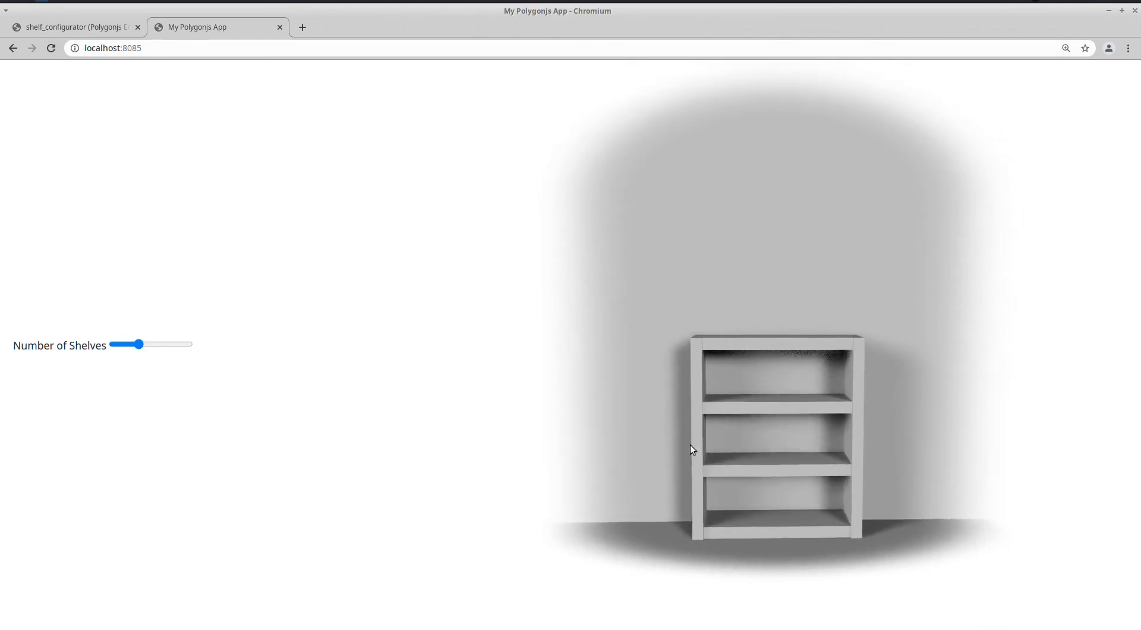